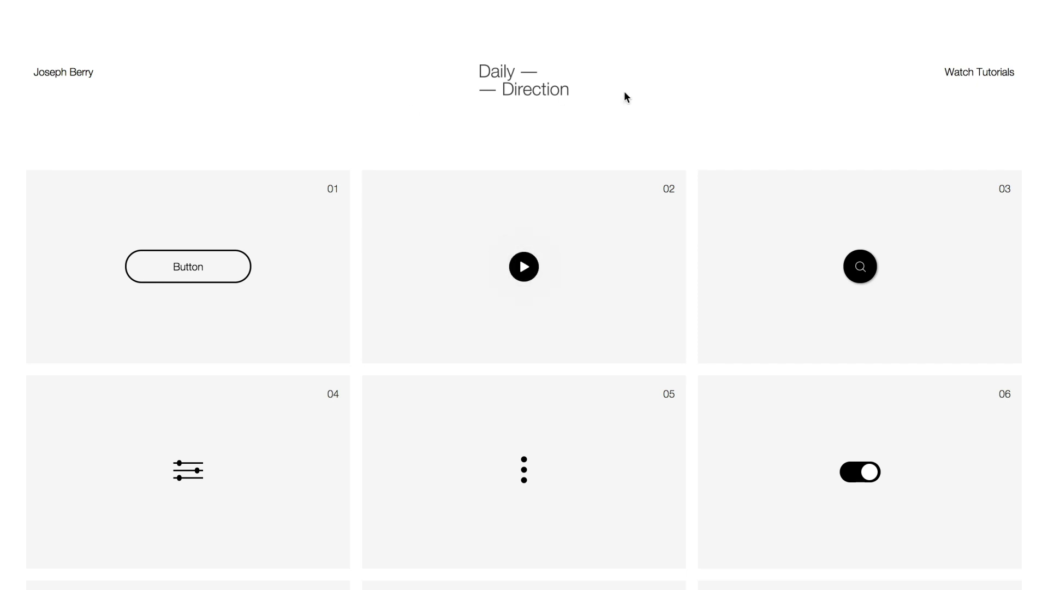
# Leave the live preview for the Search Button page in the Designer, with its empty card 03 section
pyautogui.moveTo(860, 267)
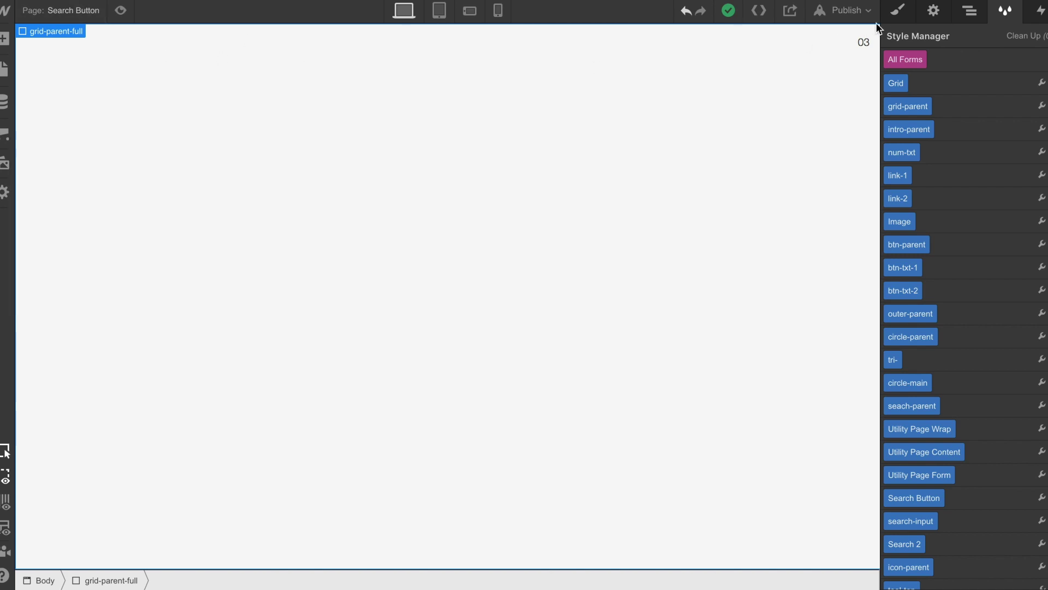
# Add a Div Block to the card and give it the class search-parent
pyautogui.click(897, 10)
pyautogui.click(4, 38)
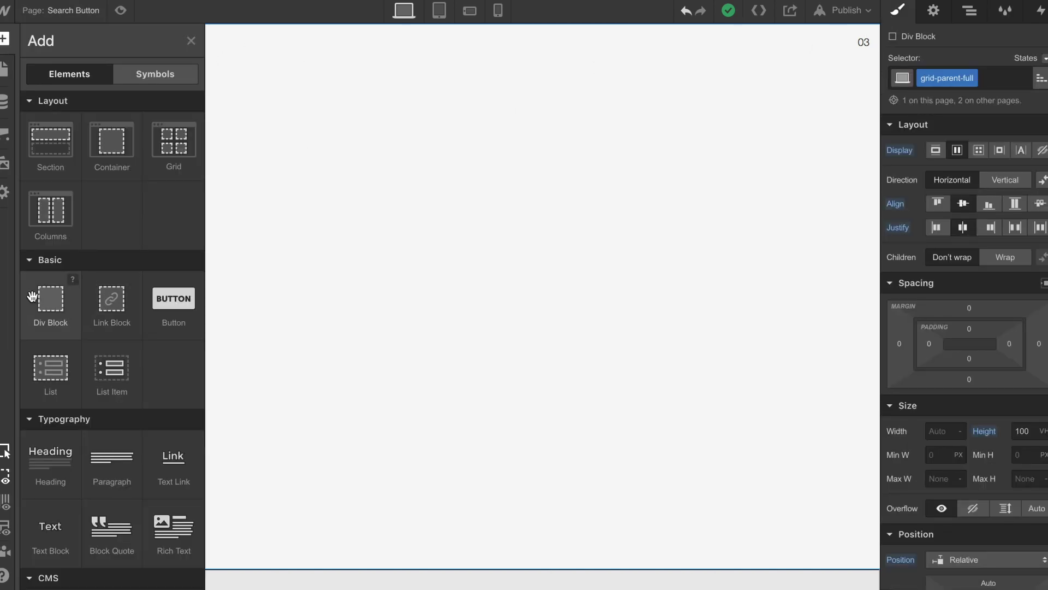
pyautogui.moveTo(31, 297); pyautogui.dragTo(358, 250)
pyautogui.click(946, 73)
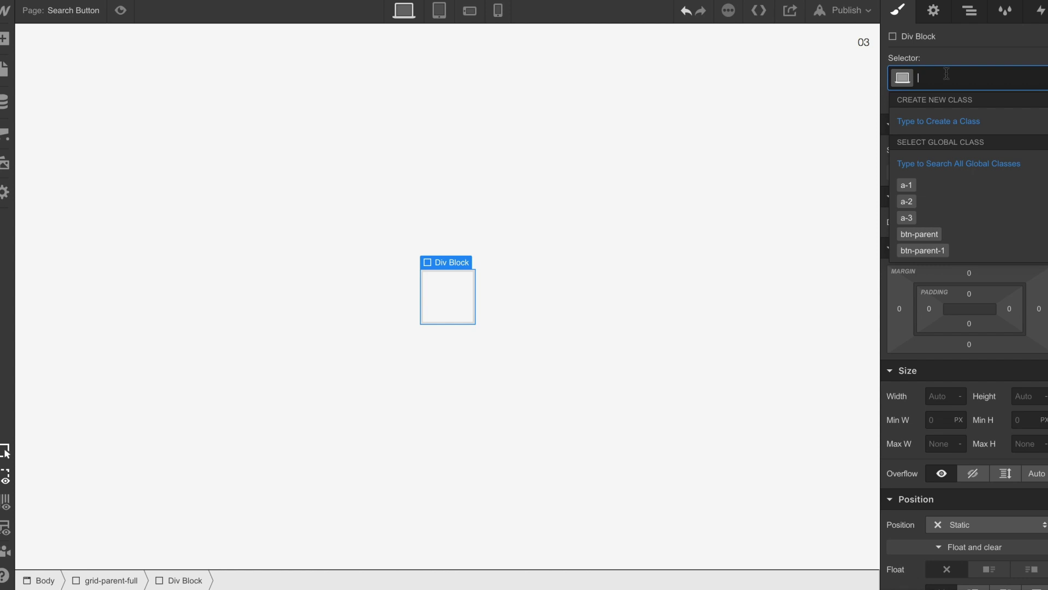
pyautogui.write('search')
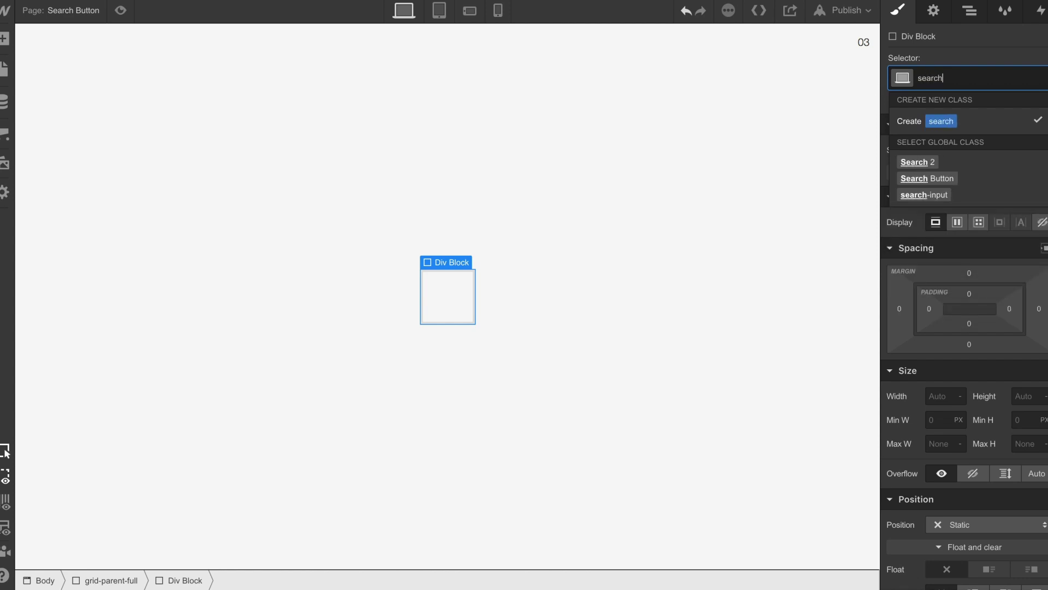
pyautogui.write('-parent')
pyautogui.press('Return')
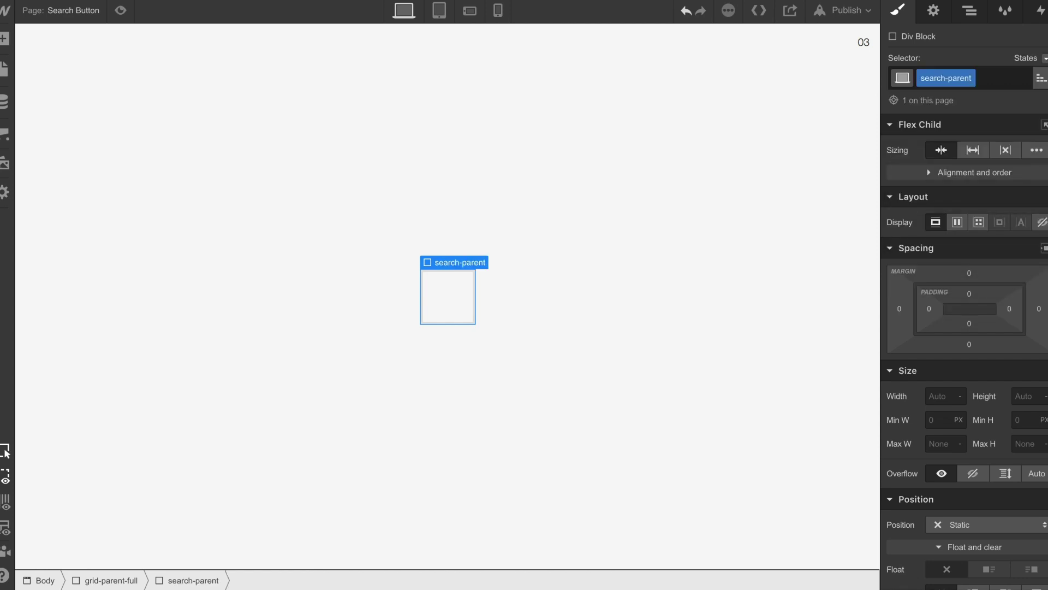
# Size the search-parent block to 170 px wide by 45 px high
pyautogui.click(940, 400)
pyautogui.write('170px')
pyautogui.press('Return')
pyautogui.click(1027, 396)
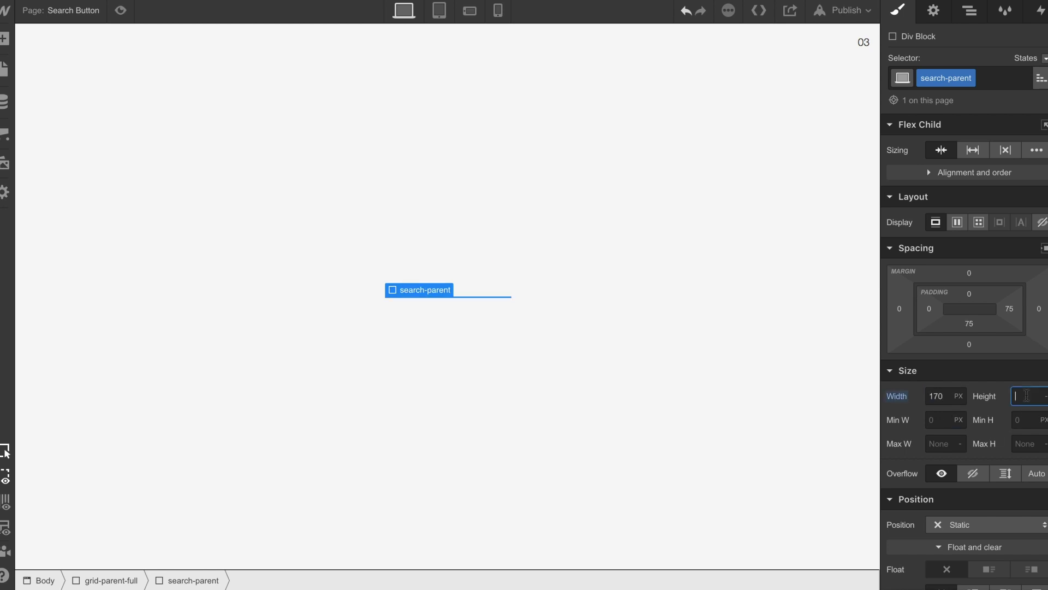
pyautogui.write('45')
pyautogui.press('Return')
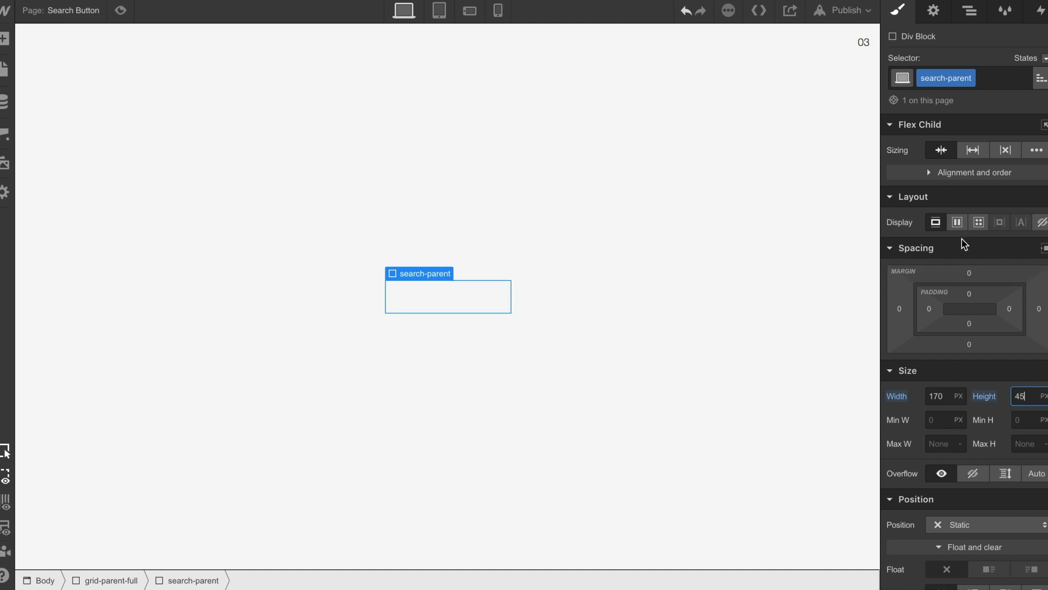
# Make the block flex with centred alignment, hidden overflow and relative positioning
pyautogui.click(957, 222)
pyautogui.click(960, 276)
pyautogui.click(962, 299)
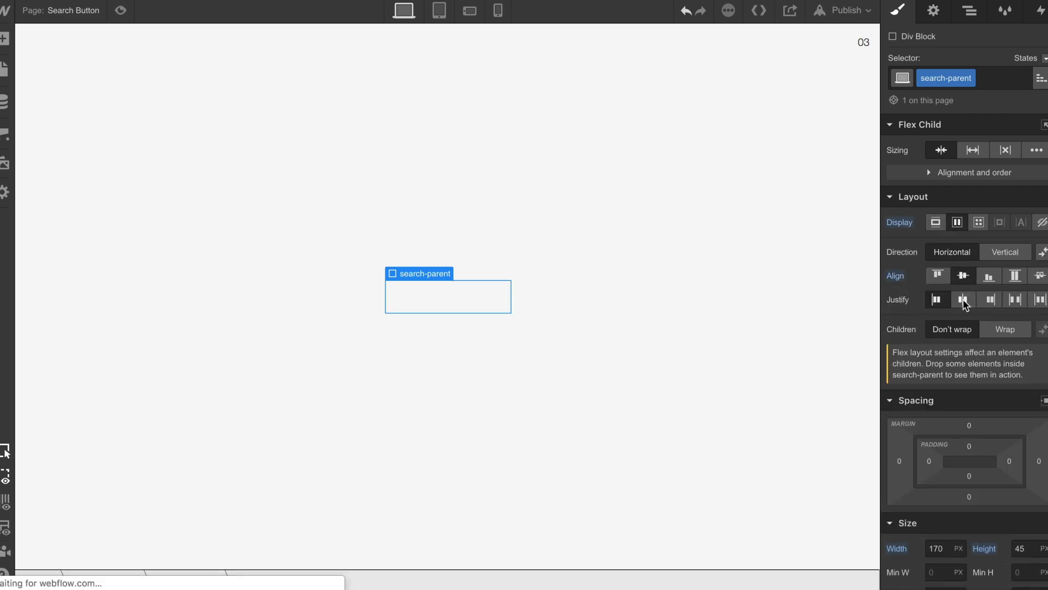
pyautogui.scroll(-3, 963, 303)
pyautogui.click(970, 448)
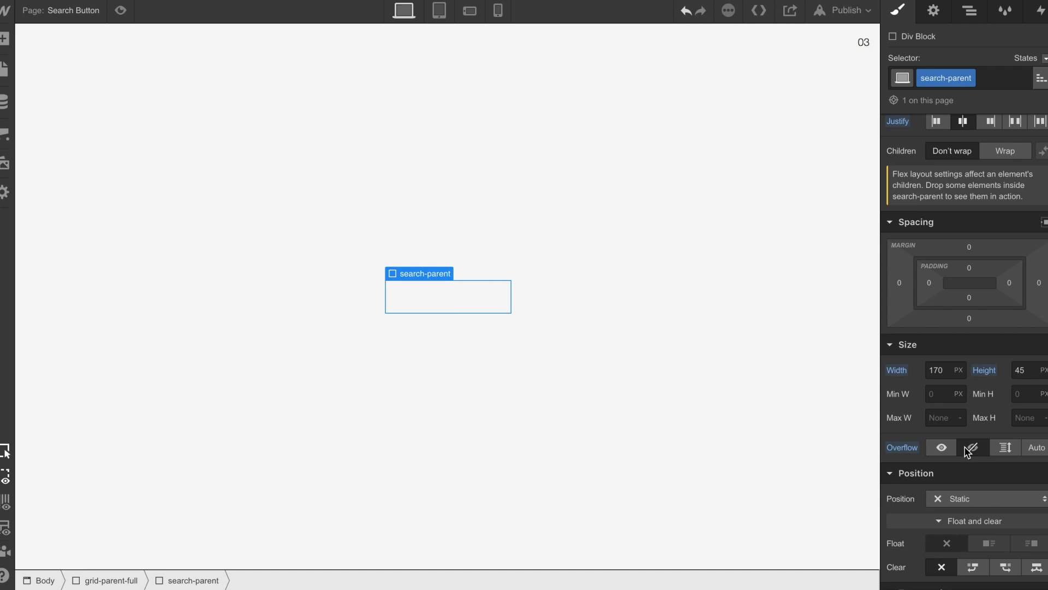
pyautogui.scroll(-2, 972, 448)
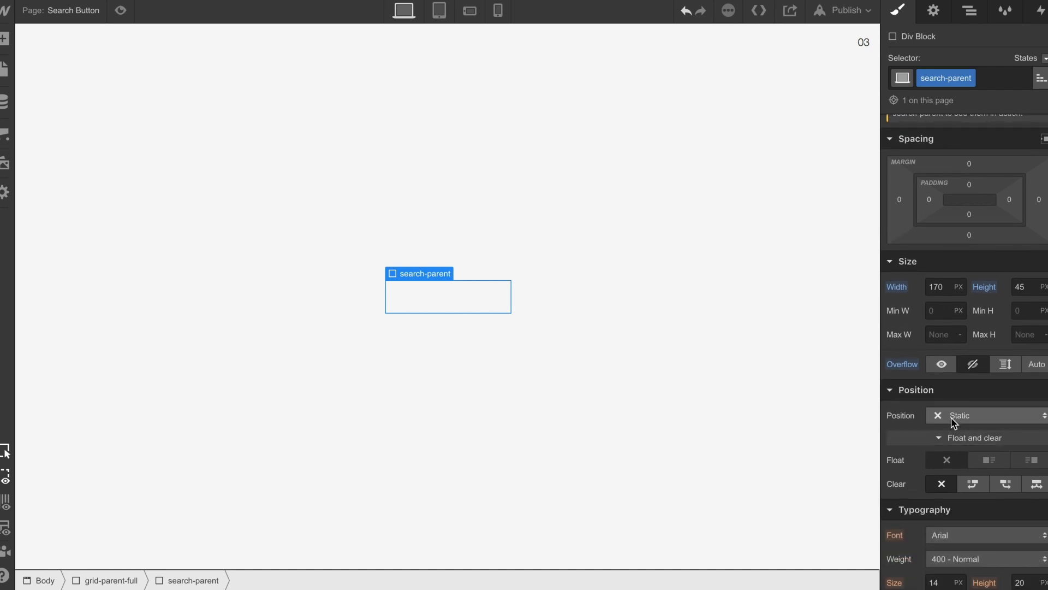
pyautogui.click(951, 417)
pyautogui.click(954, 431)
# Give the block a black background and fully rounded corners
pyautogui.scroll(-6, 954, 433)
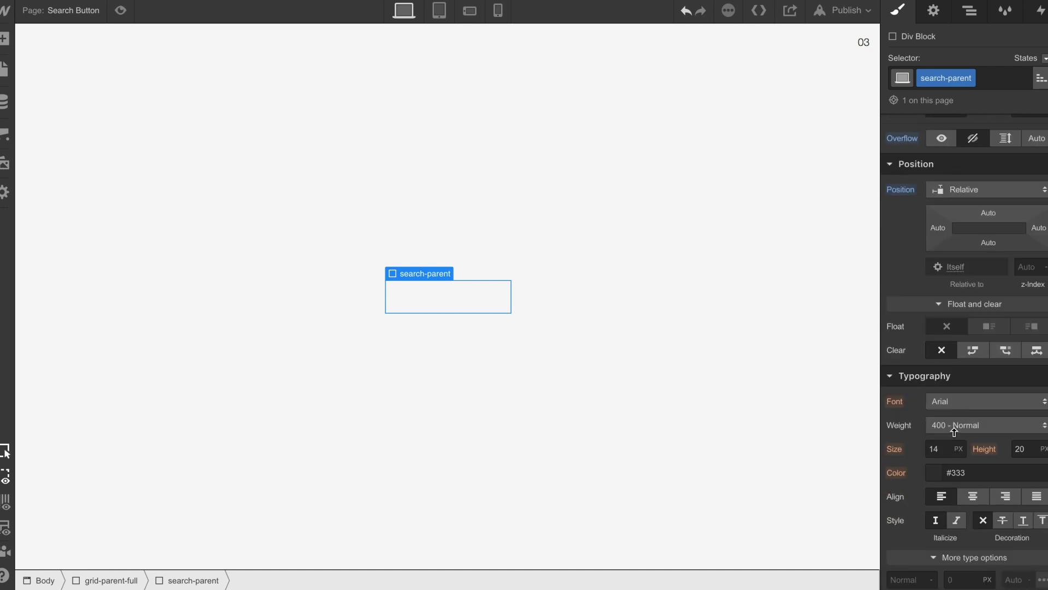
pyautogui.scroll(-3, 954, 433)
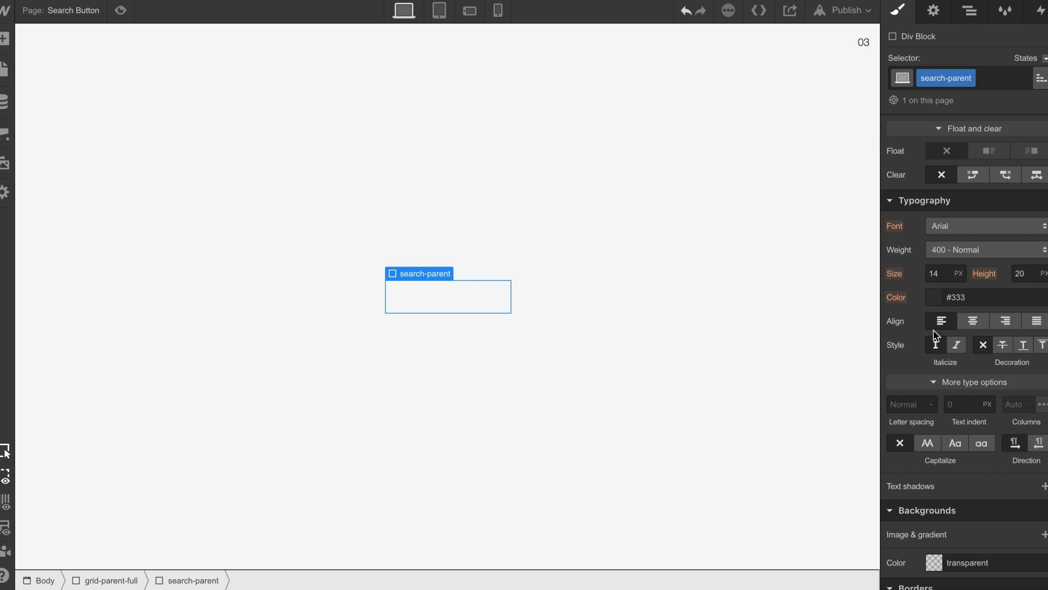
pyautogui.scroll(-3, 935, 334)
pyautogui.click(933, 415)
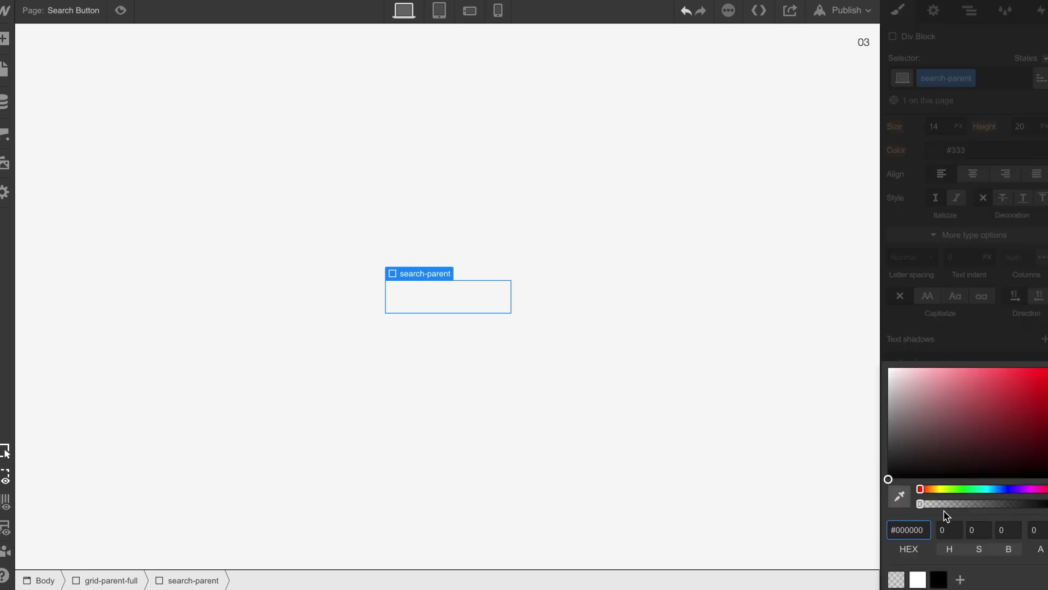
pyautogui.click(938, 579)
pyautogui.click(904, 303)
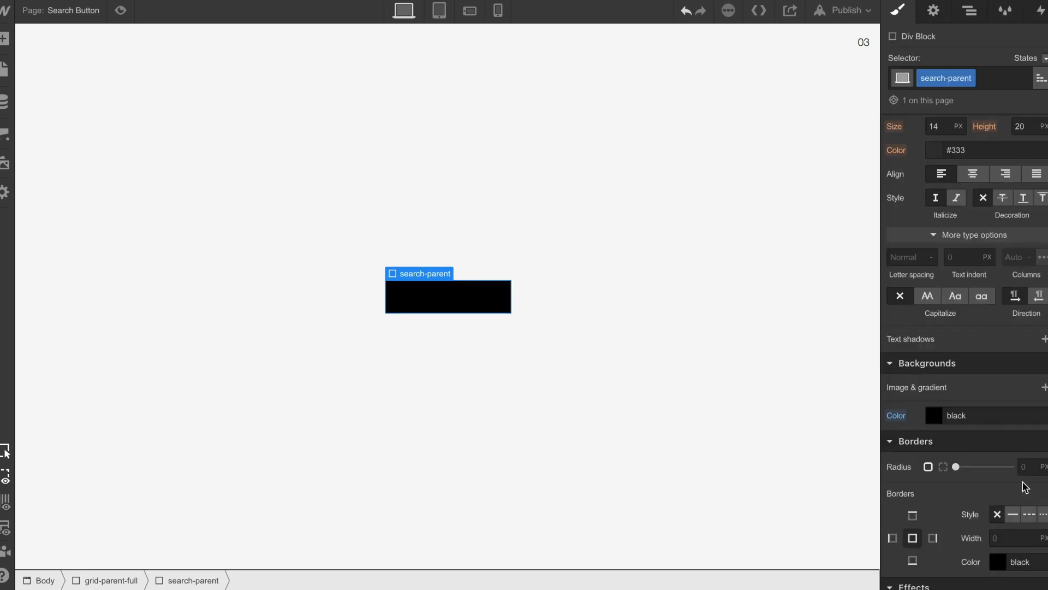
pyautogui.click(1027, 464)
pyautogui.write('40')
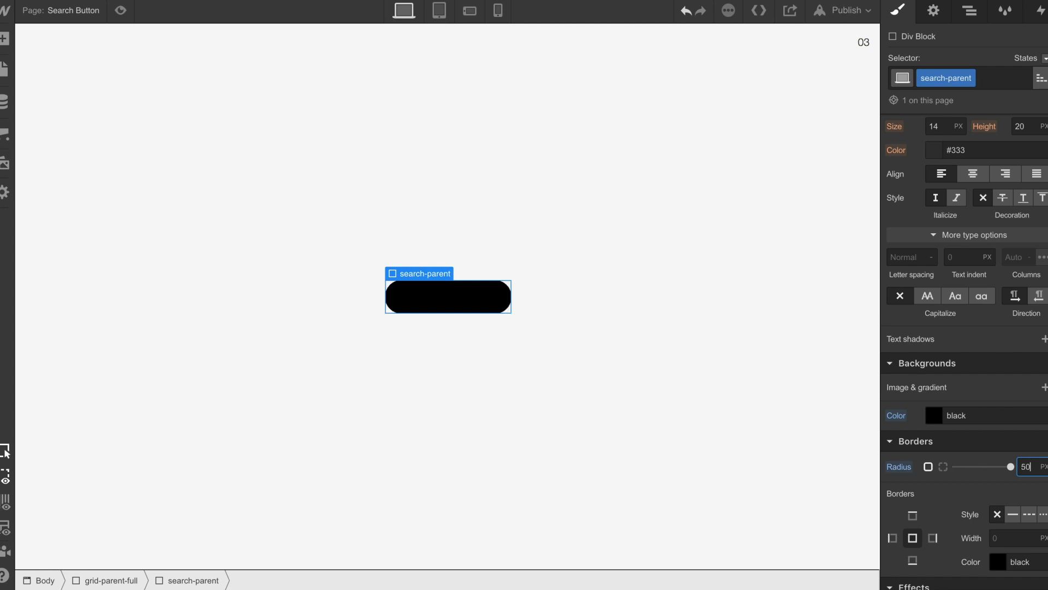
# Drag a Search component into search-parent, dismiss its settings, and expand it in the Navigator
pyautogui.click(5, 41)
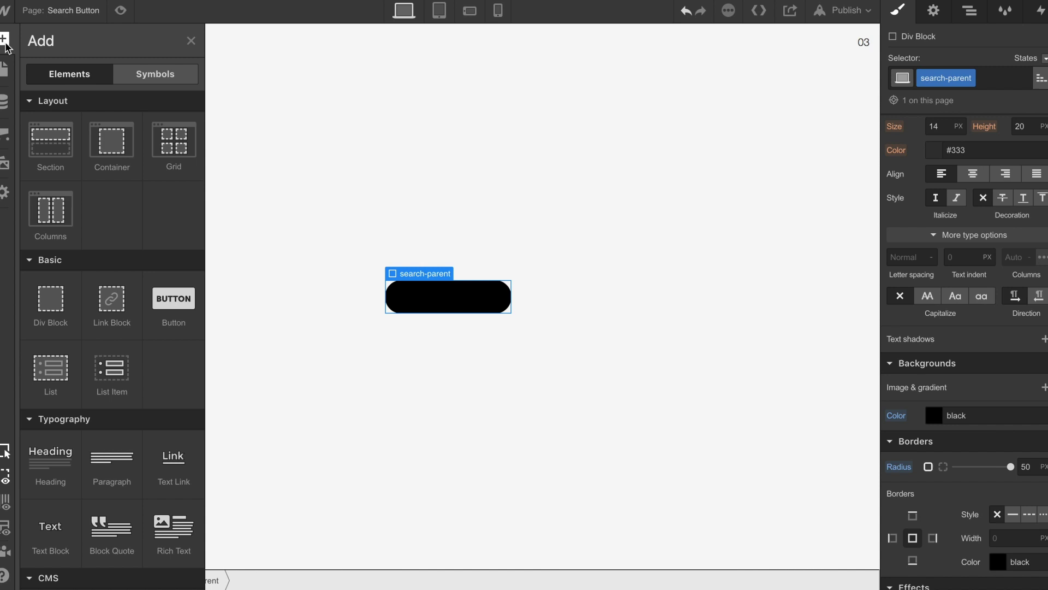
pyautogui.scroll(-15, 93, 371)
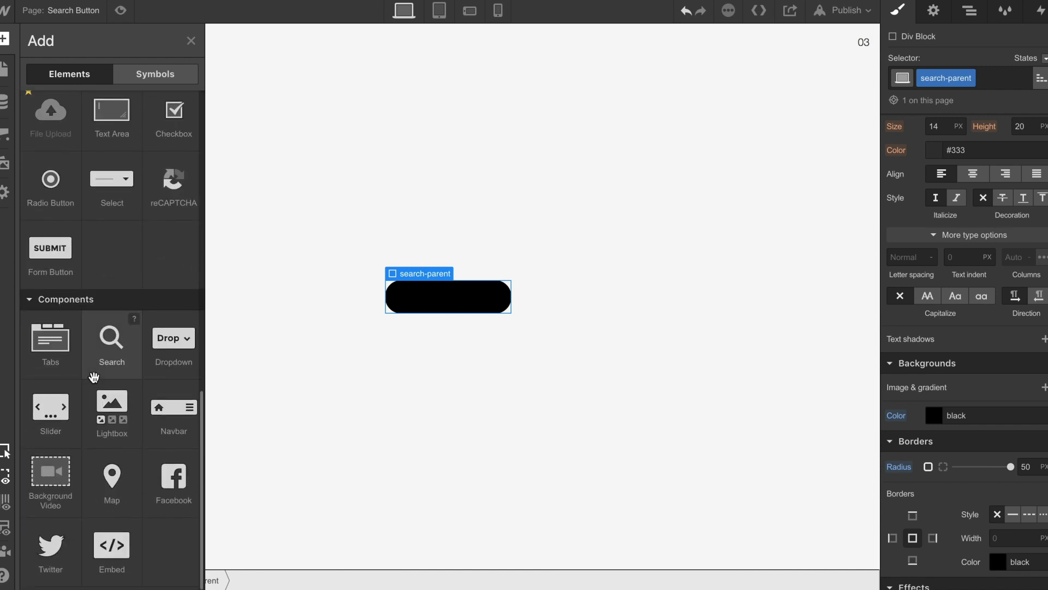
pyautogui.moveTo(103, 368); pyautogui.dragTo(424, 302)
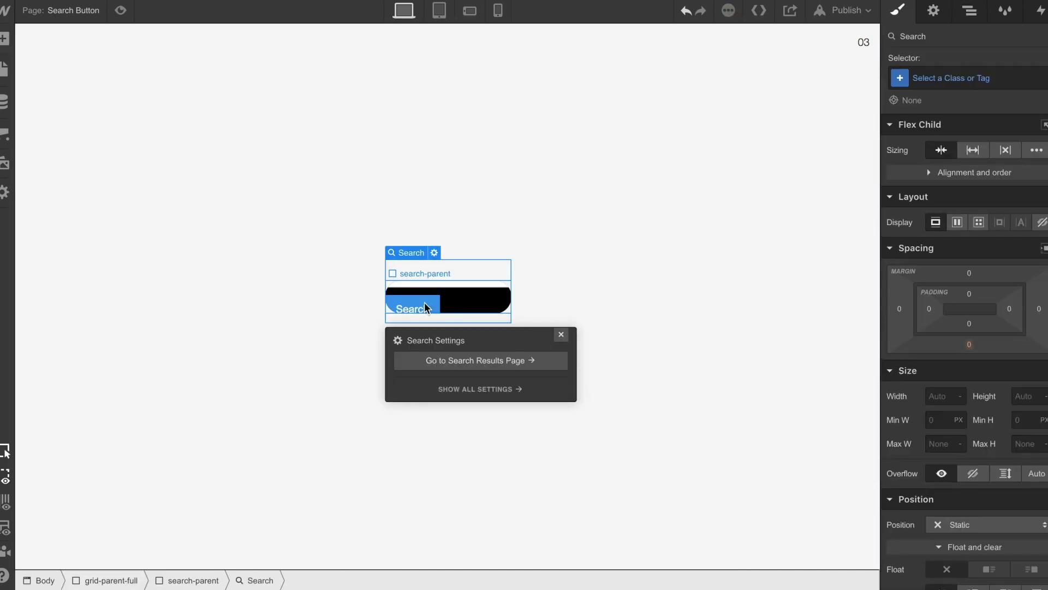
pyautogui.click(561, 334)
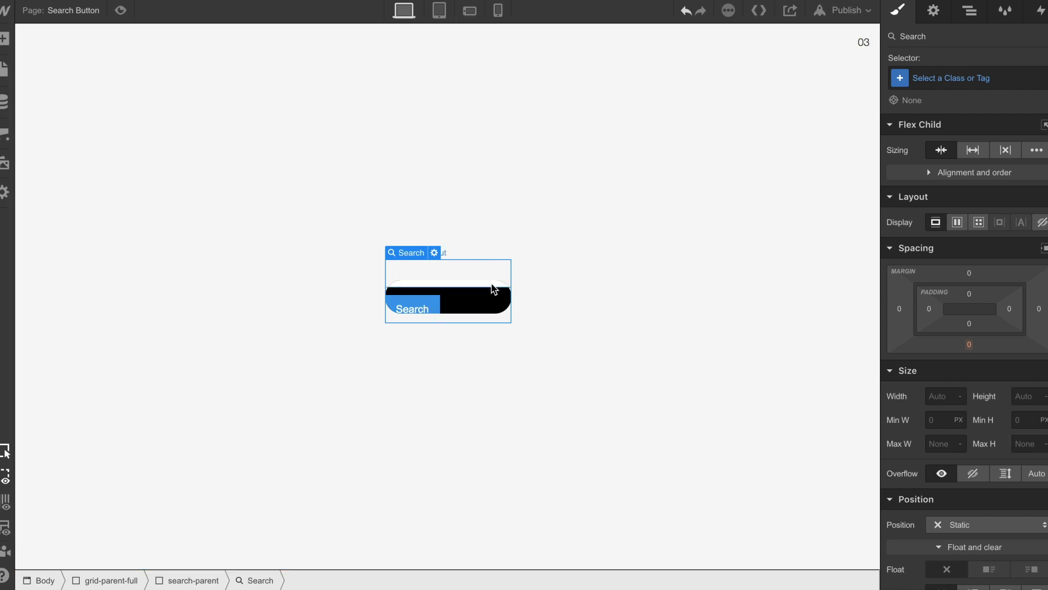
pyautogui.click(969, 11)
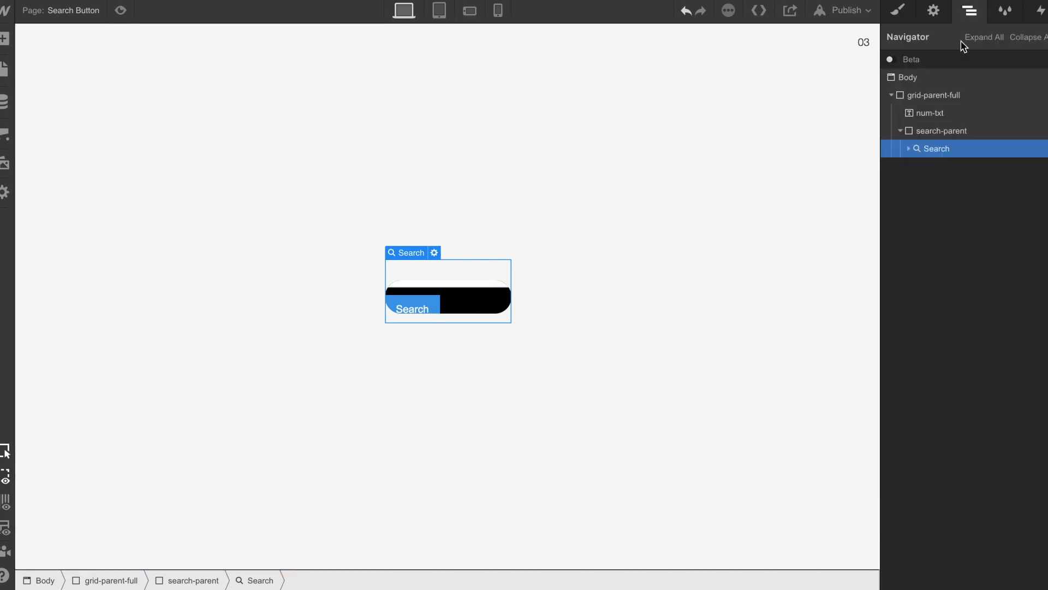
pyautogui.click(909, 148)
# Select the search input and give it the new class s-input
pyautogui.click(944, 166)
pyautogui.click(898, 11)
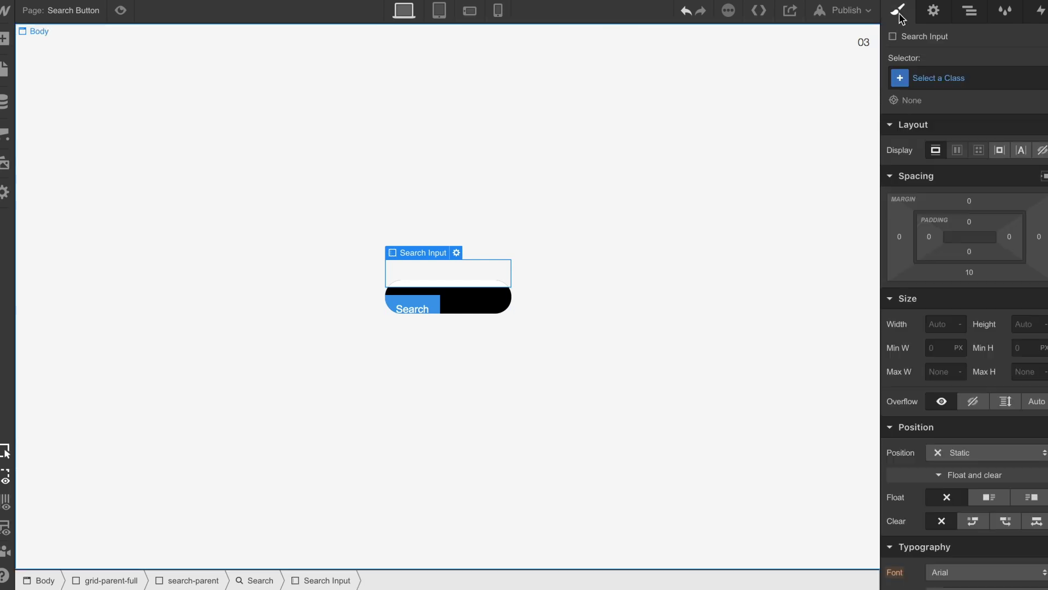
pyautogui.click(938, 78)
pyautogui.write('s-in')
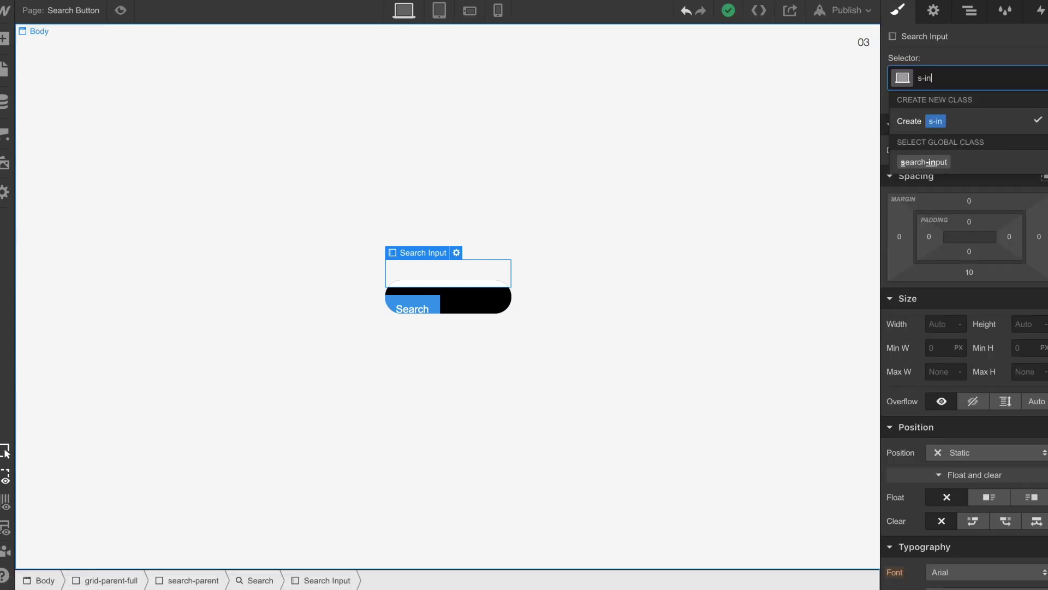
pyautogui.write('put')
pyautogui.press('Return')
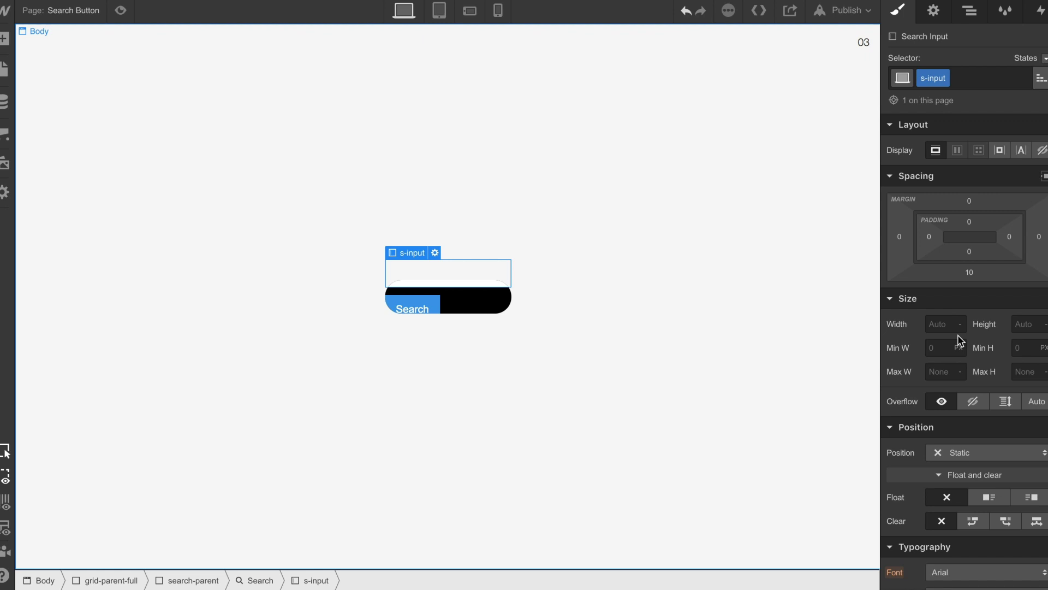
# Float the search input right and set its width to 90 px
pyautogui.click(1031, 497)
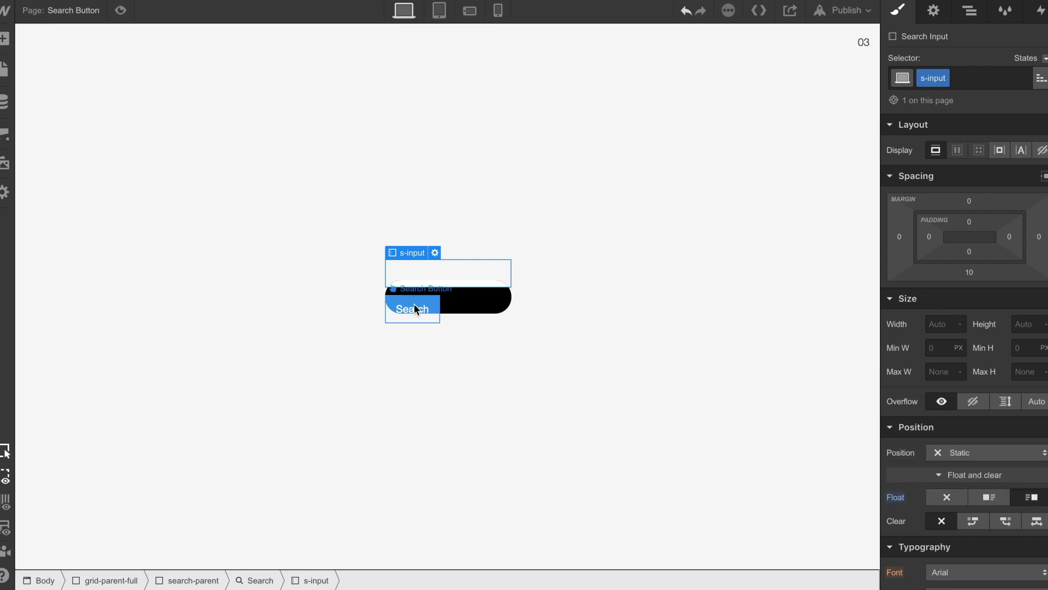
pyautogui.scroll(-4, 1002, 481)
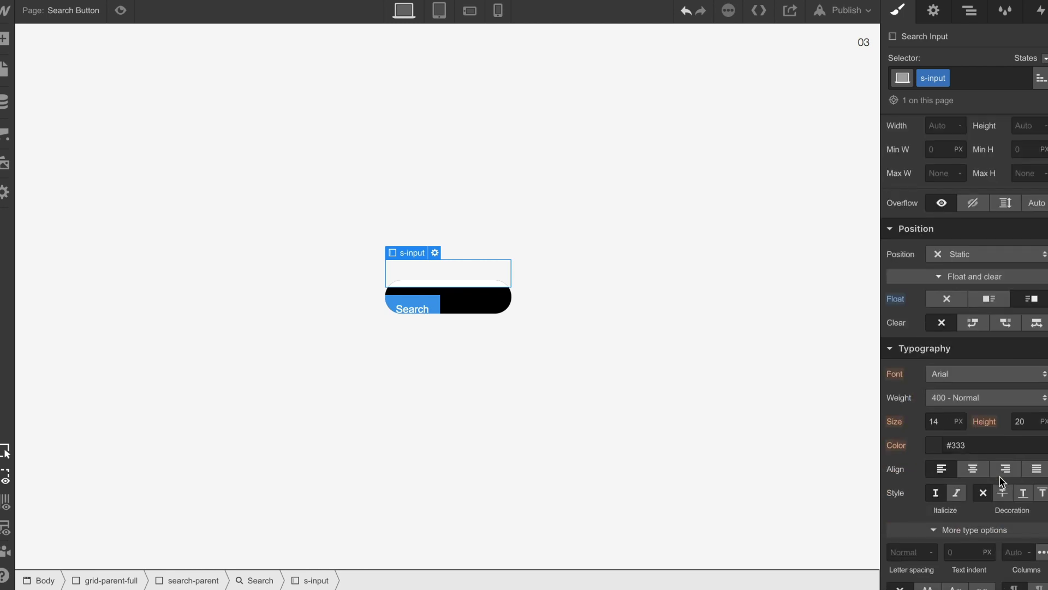
pyautogui.click(944, 126)
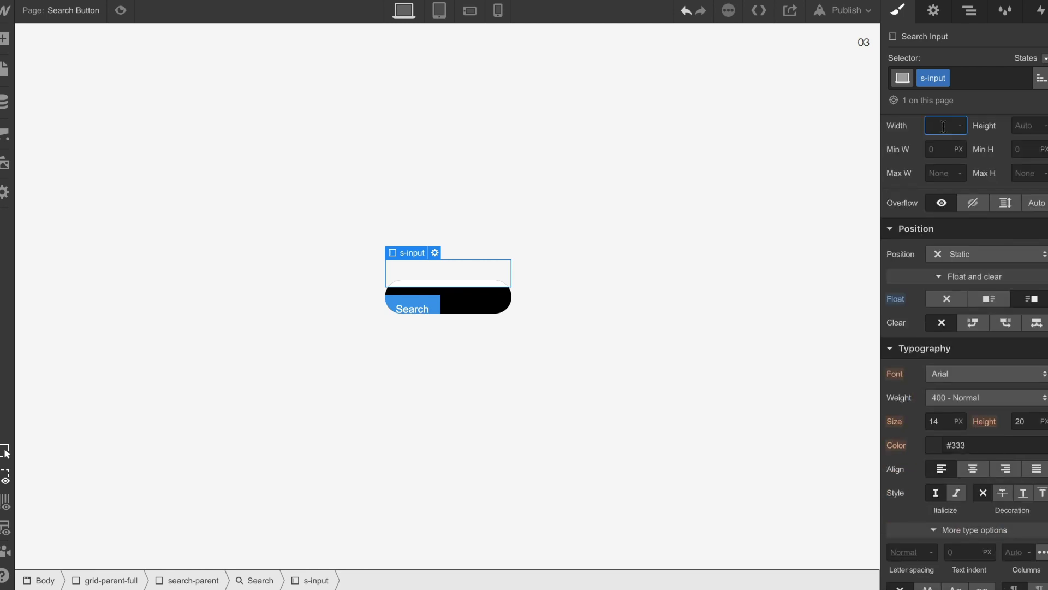
pyautogui.write('120px')
pyautogui.press('Return')
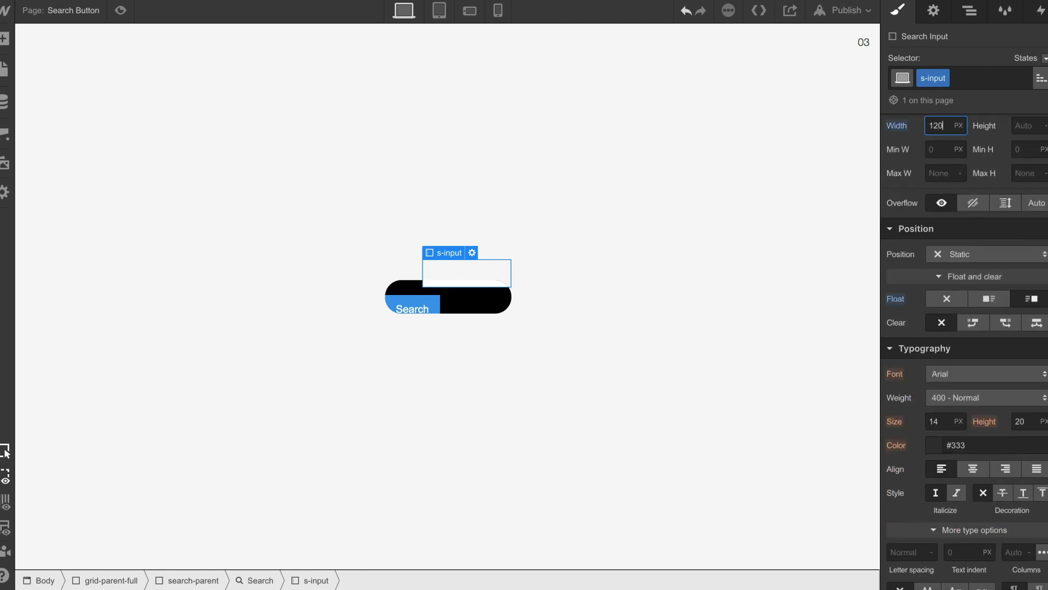
pyautogui.press('BackSpace')
pyautogui.press('BackSpace')
pyautogui.press('BackSpace')
pyautogui.write('90')
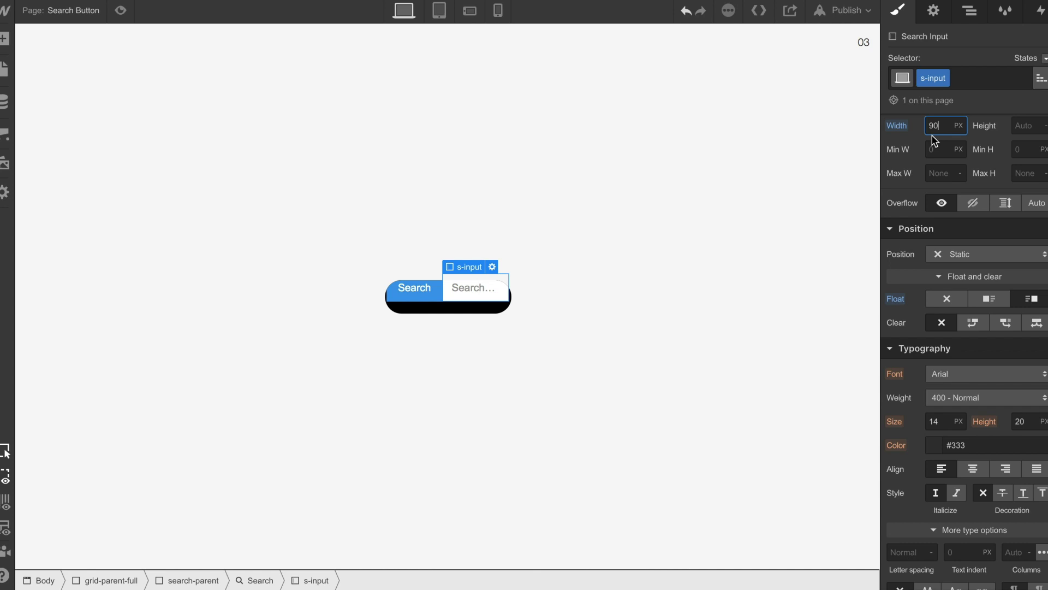
# Give the search input a black background and a solid border
pyautogui.scroll(-6, 1017, 257)
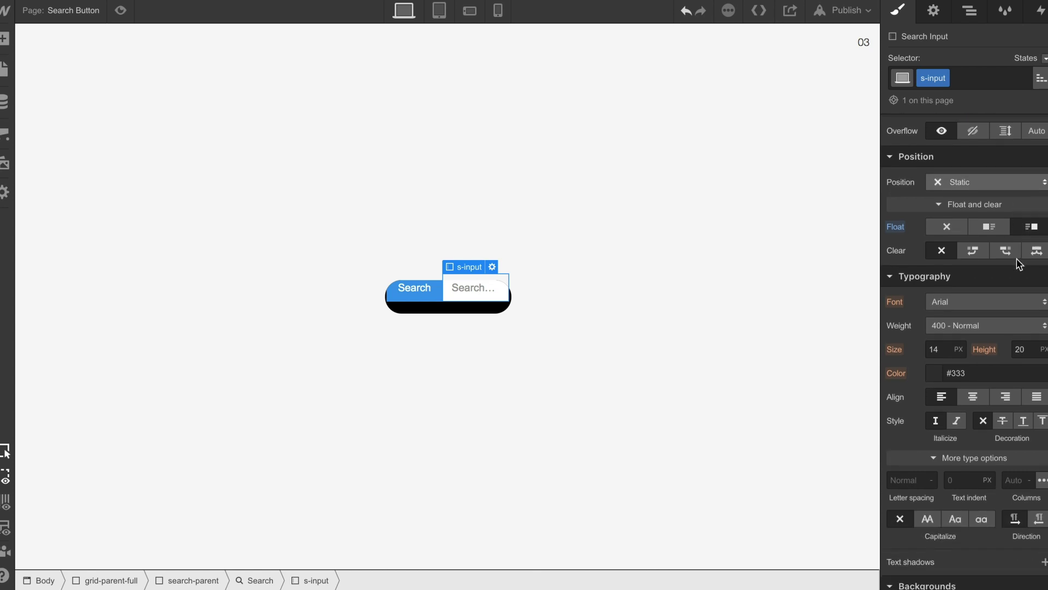
pyautogui.click(935, 396)
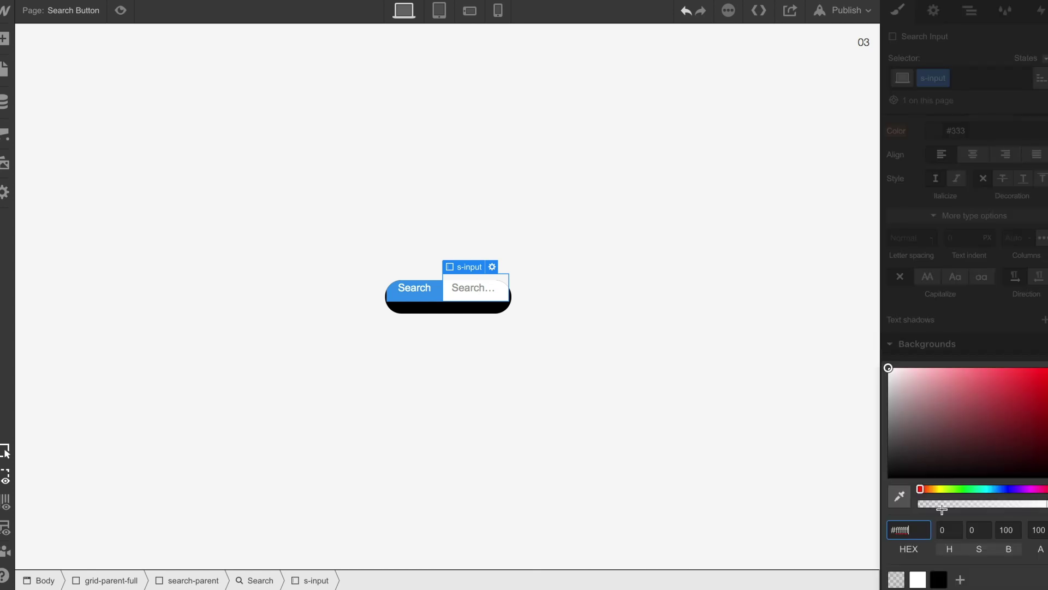
pyautogui.click(937, 574)
pyautogui.click(939, 316)
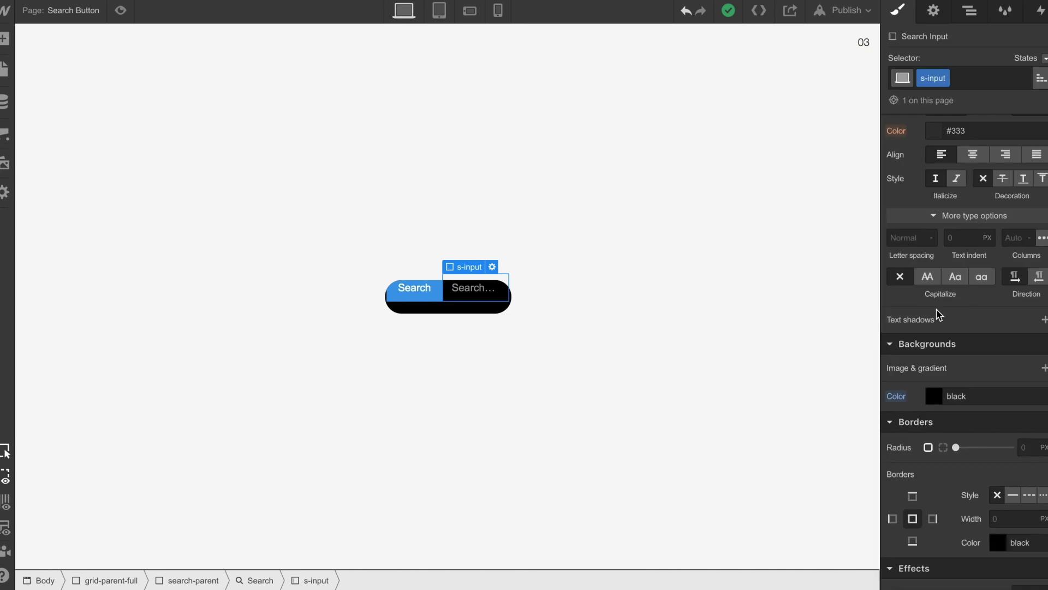
pyautogui.scroll(-2, 977, 415)
pyautogui.click(1013, 418)
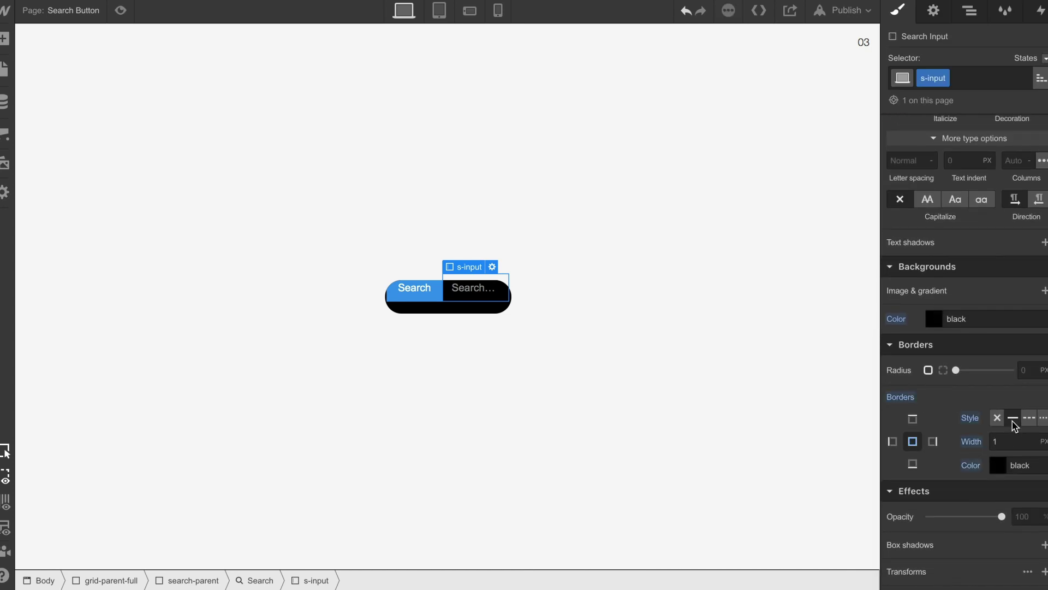
# Reset the input's top margin to zero and make it relatively positioned
pyautogui.scroll(10, 967, 382)
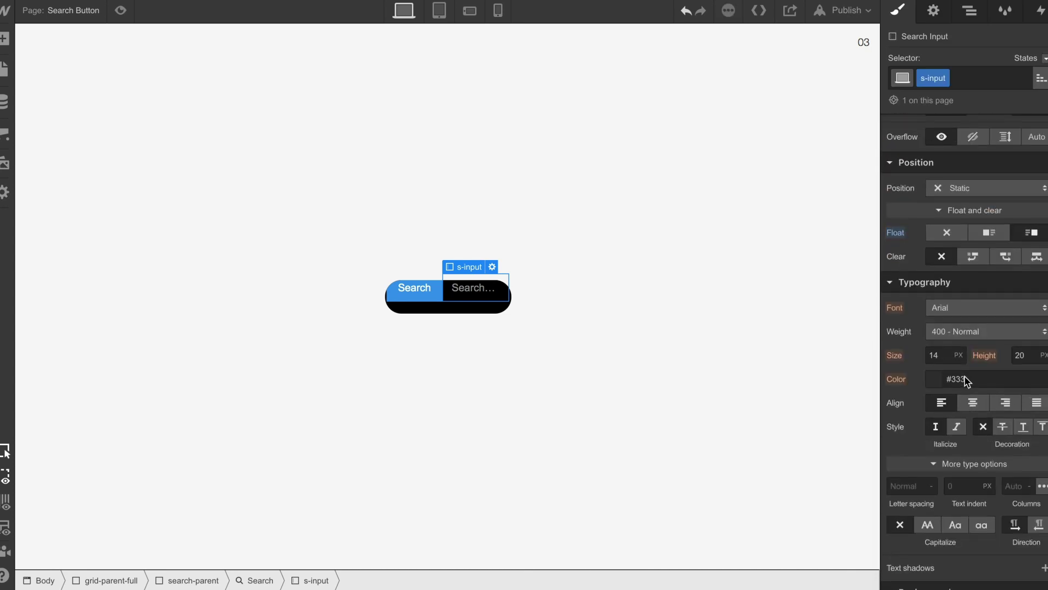
pyautogui.scroll(3, 967, 381)
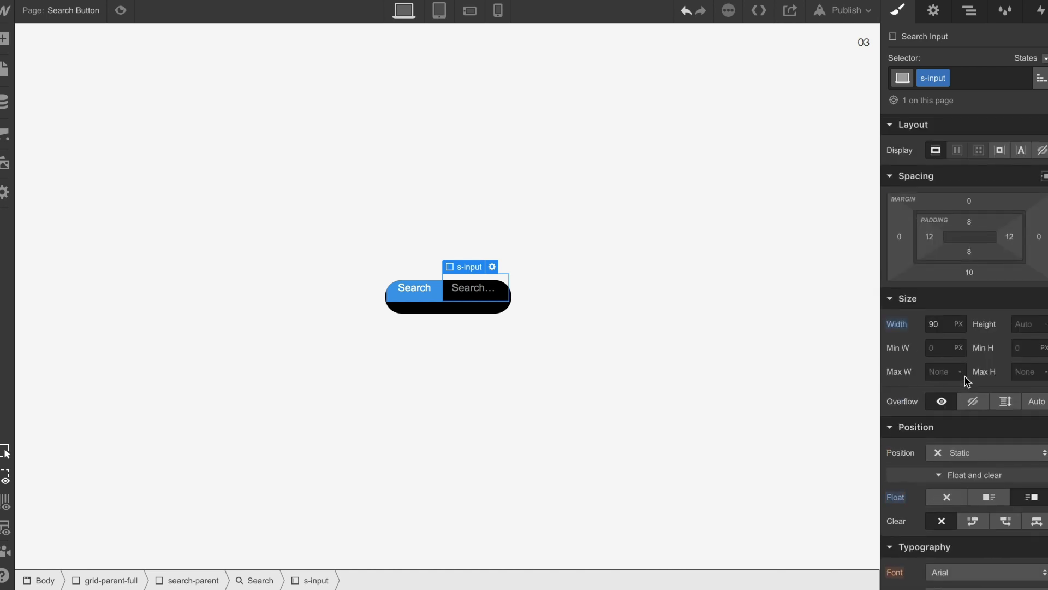
pyautogui.click(969, 201)
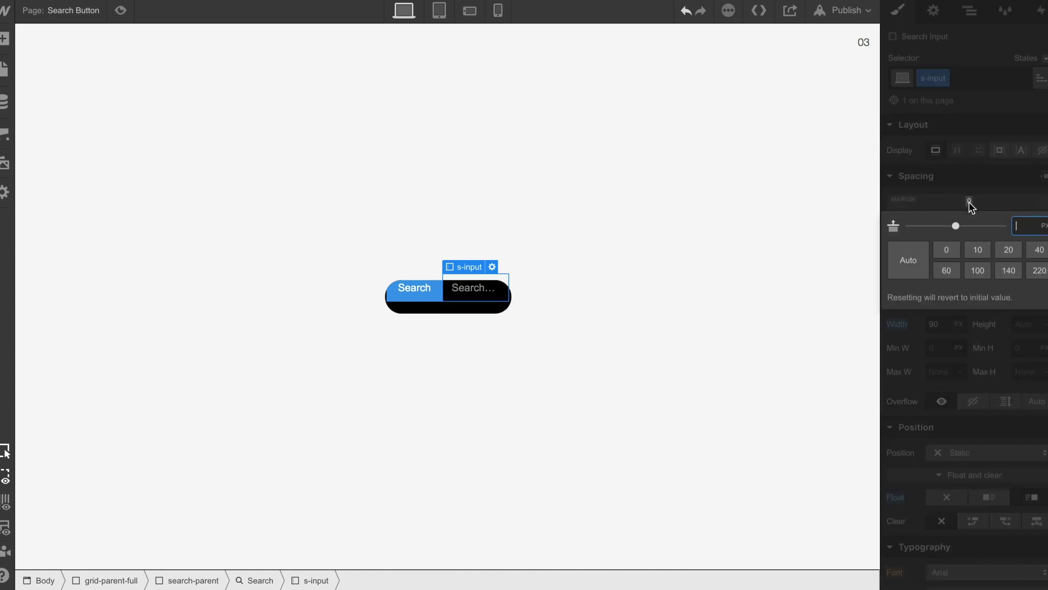
pyautogui.write('10')
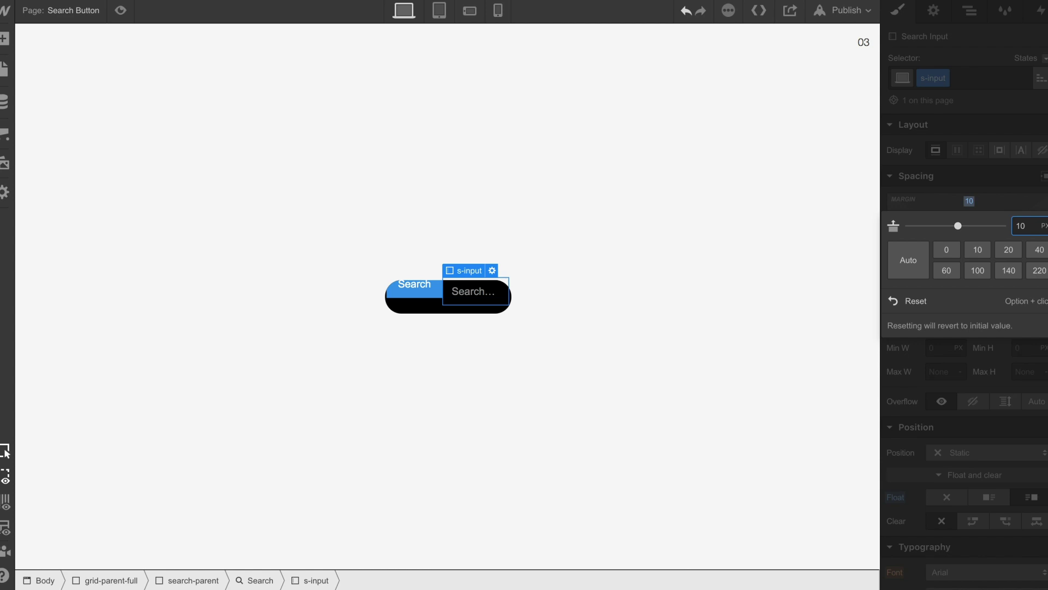
pyautogui.click(922, 302)
pyautogui.click(971, 451)
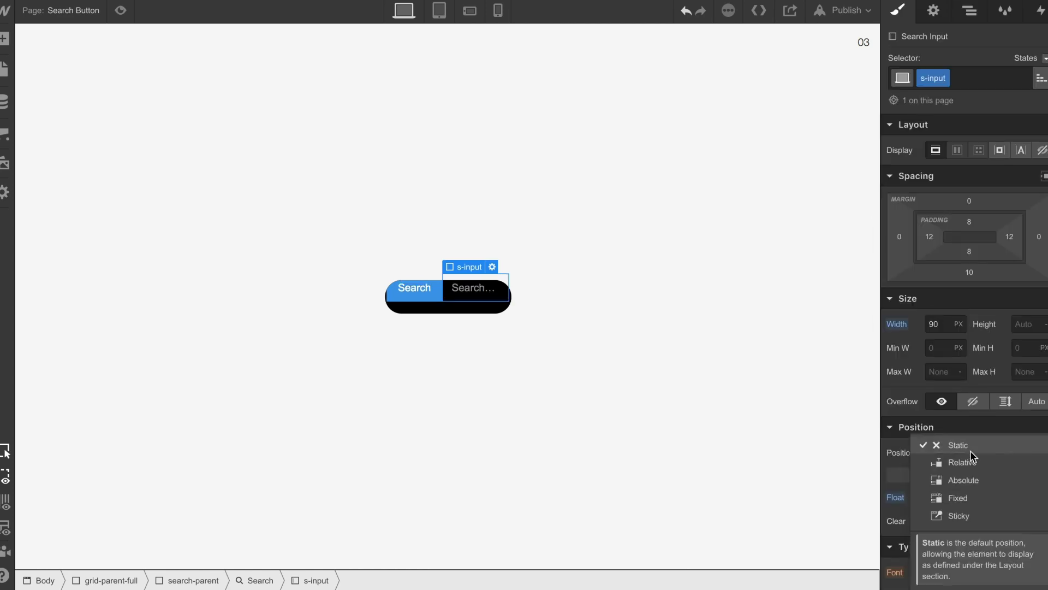
pyautogui.click(961, 461)
# Offset the input 12 px from the top and round its corners to 30 px
pyautogui.scroll(-3, 975, 352)
pyautogui.click(987, 339)
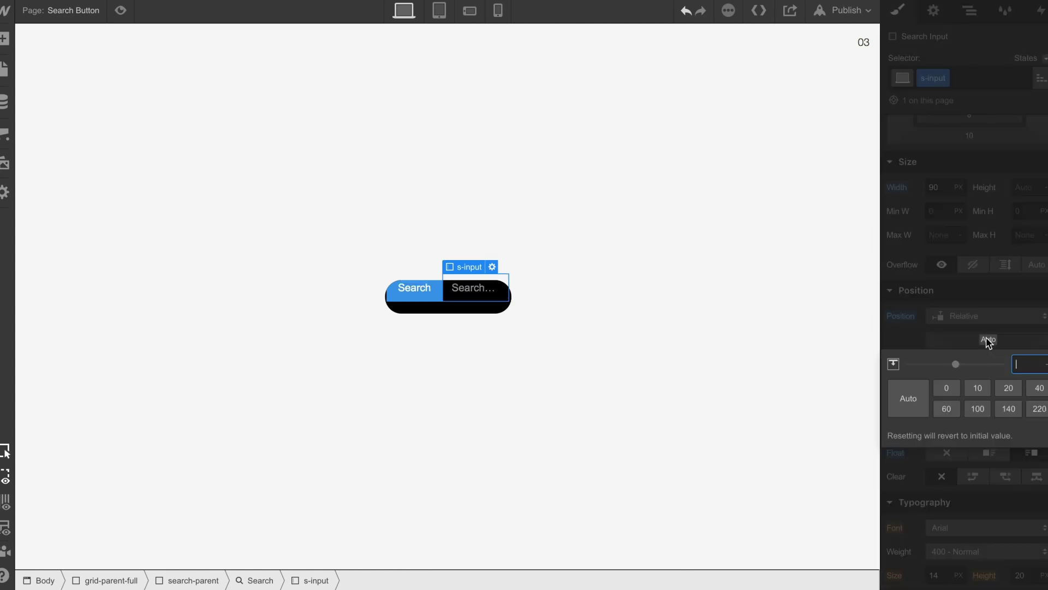
pyautogui.write('10')
pyautogui.press('Return')
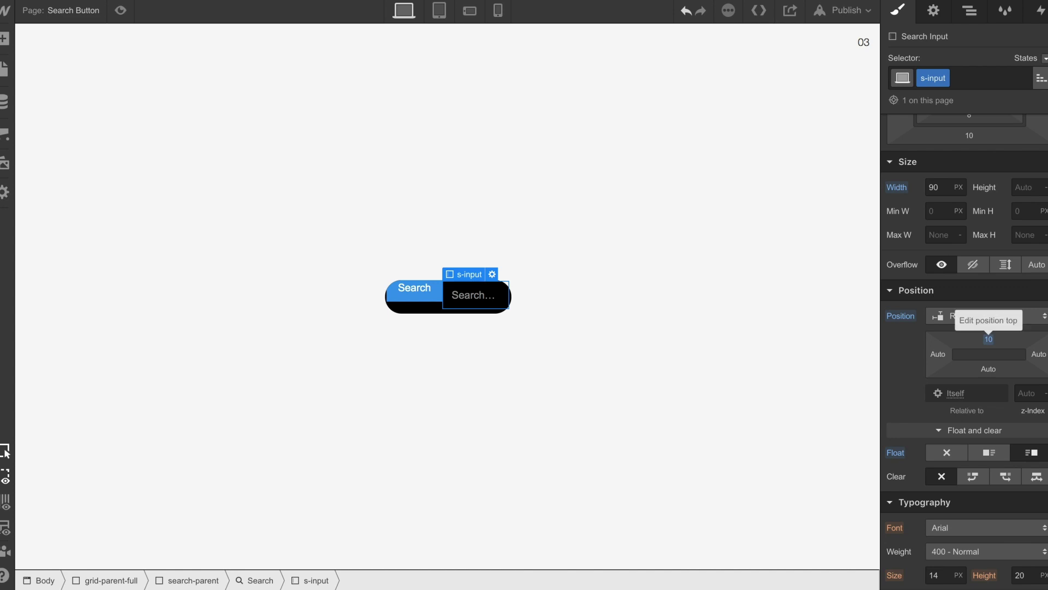
pyautogui.click(989, 341)
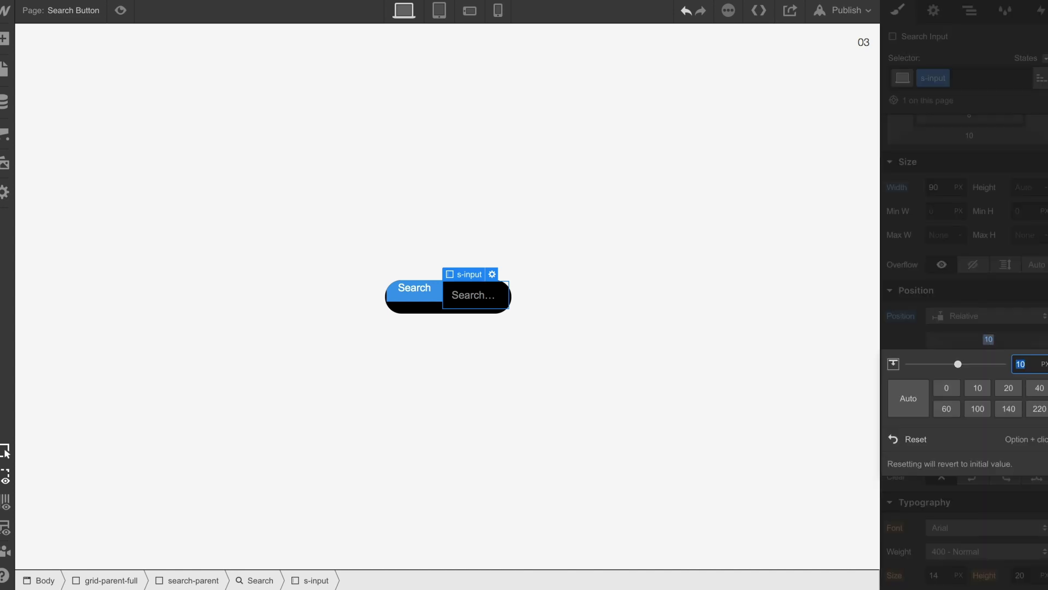
pyautogui.write('12')
pyautogui.scroll(-10, 990, 295)
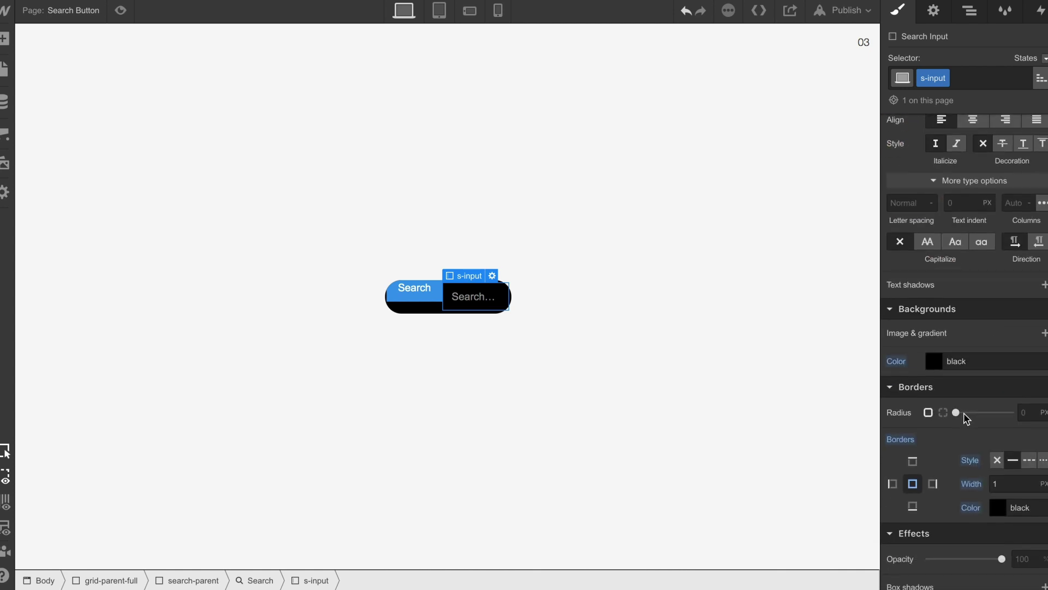
pyautogui.moveTo(956, 413); pyautogui.dragTo(1010, 412)
pyautogui.click(1026, 413)
# Select the Search button and create and apply the class s-btn to it
pyautogui.click(394, 297)
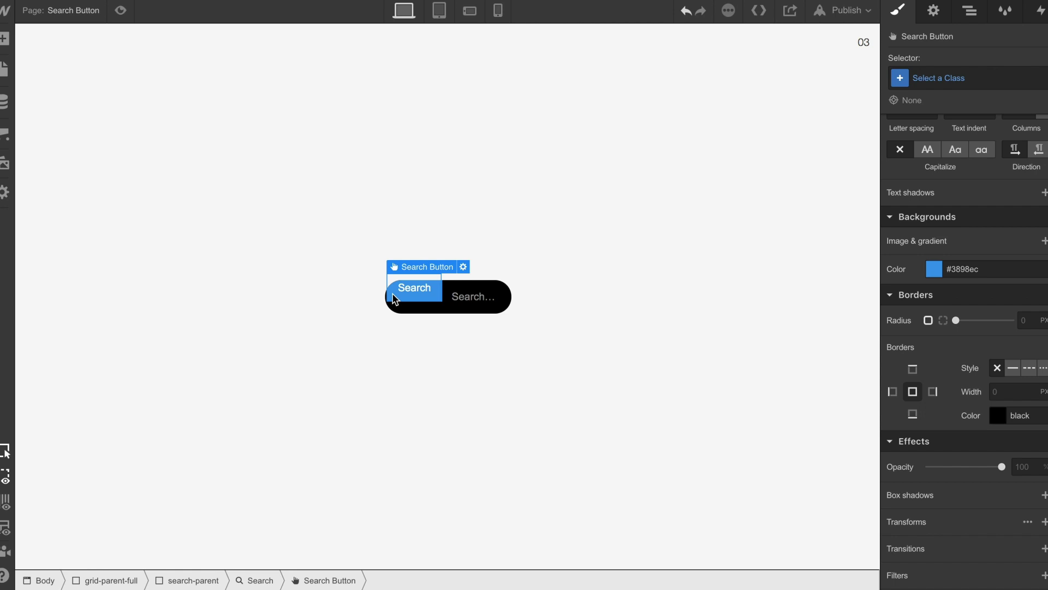
pyautogui.click(935, 80)
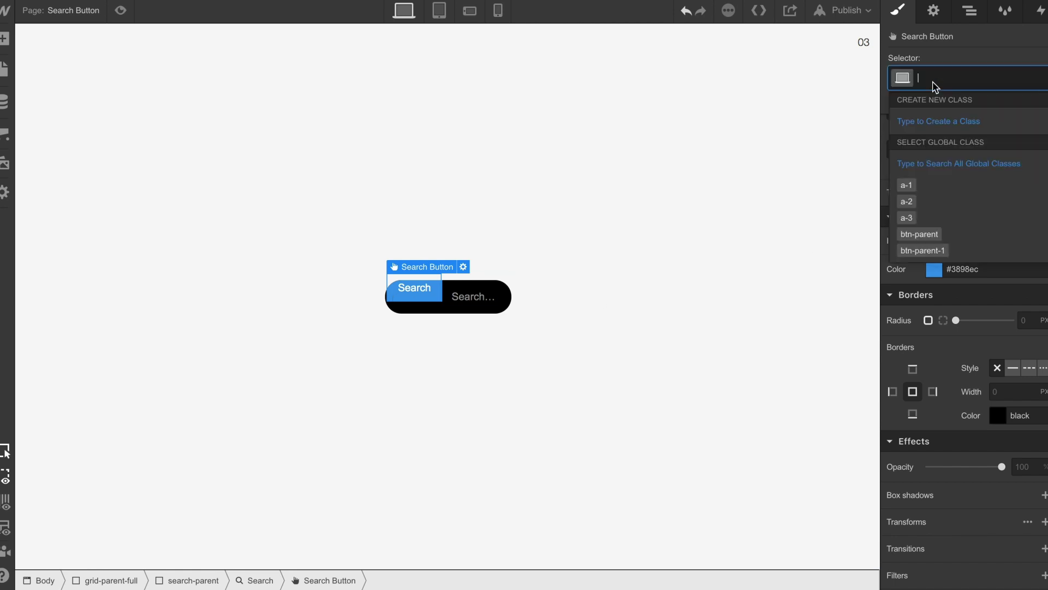
pyautogui.write('s-btn')
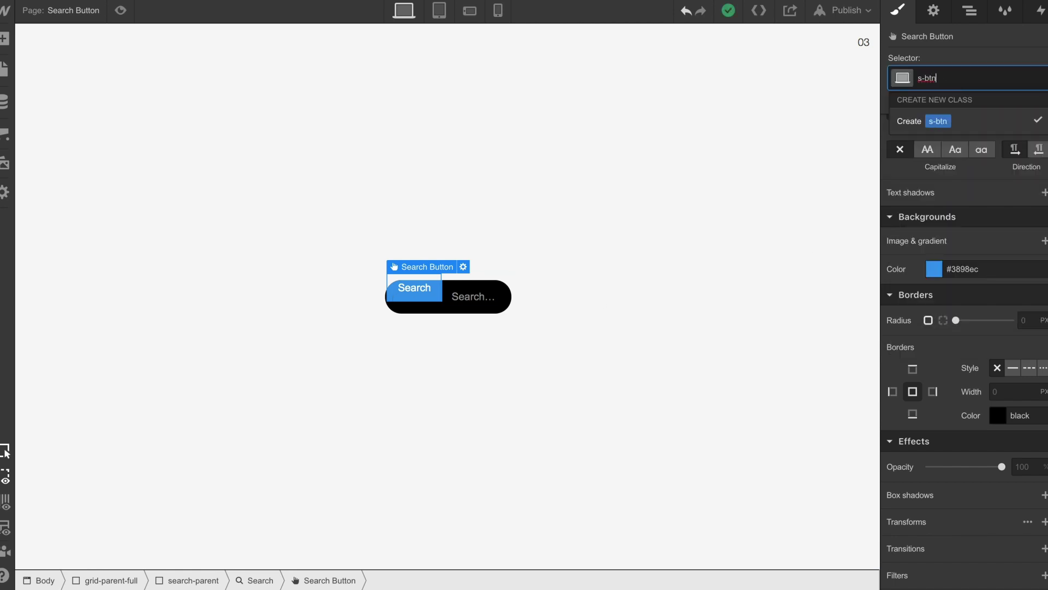
pyautogui.press('Return')
pyautogui.scroll(5, 952, 257)
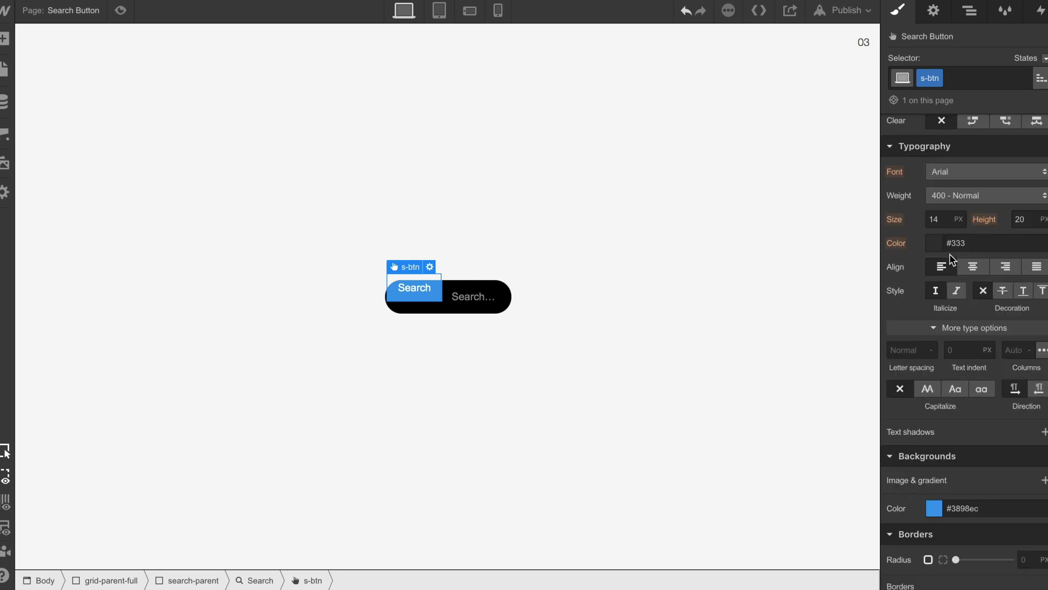
# Make the s-btn background and text colour transparent
pyautogui.scroll(-5, 952, 257)
pyautogui.click(928, 283)
pyautogui.click(896, 514)
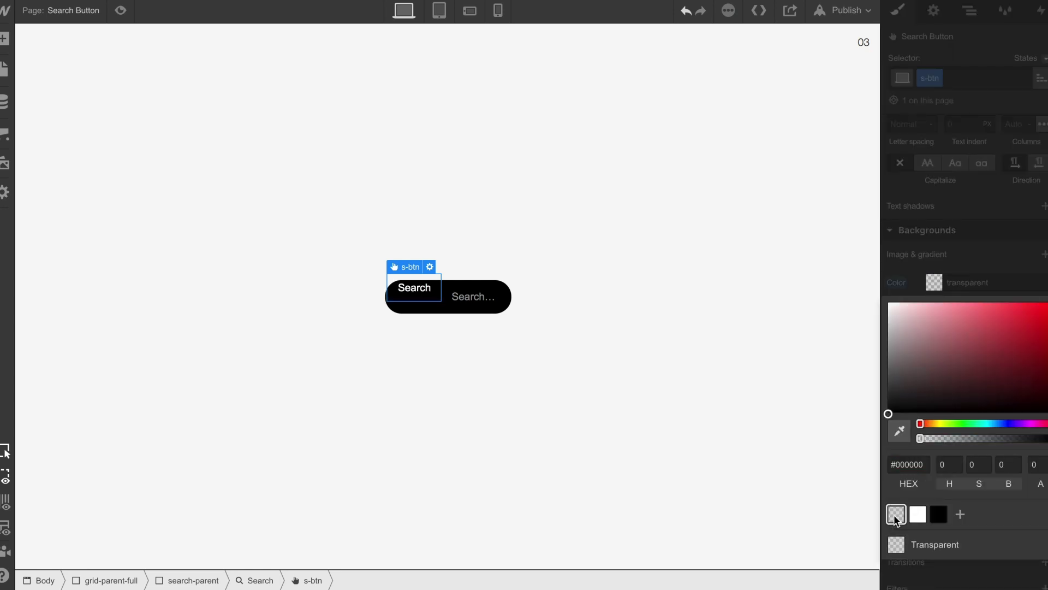
pyautogui.click(930, 281)
pyautogui.scroll(3, 929, 280)
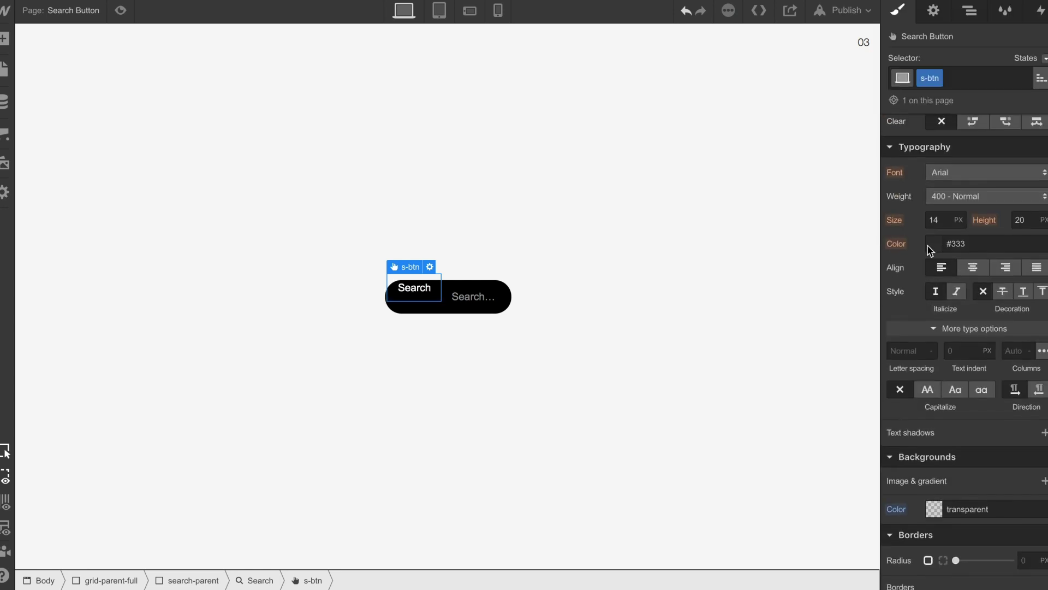
pyautogui.click(931, 246)
pyautogui.click(898, 478)
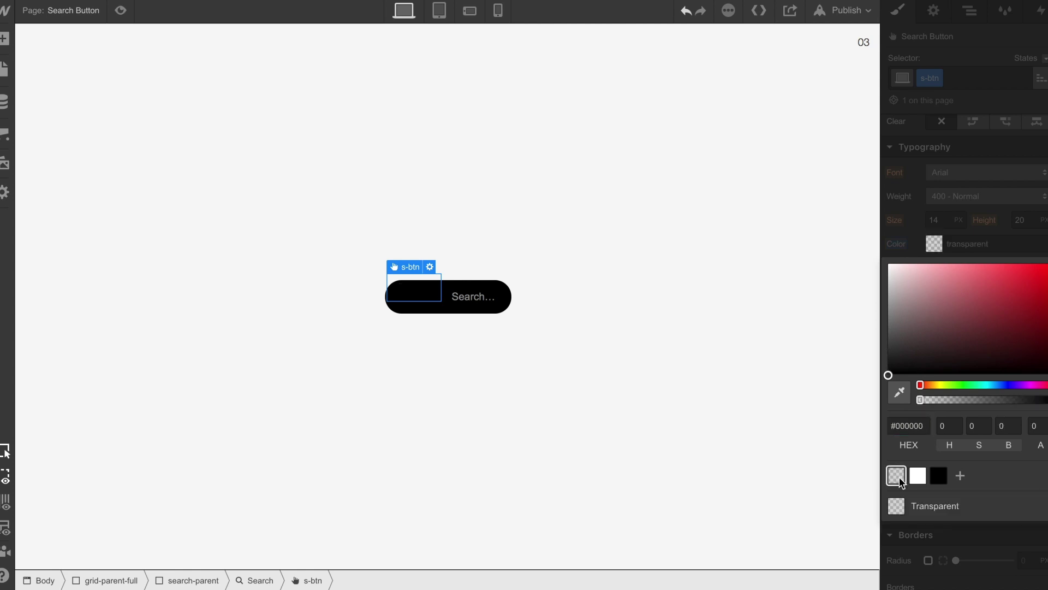
pyautogui.click(906, 210)
# Set the s-btn button width to 30 px
pyautogui.scroll(1, 936, 326)
pyautogui.scroll(3, 937, 326)
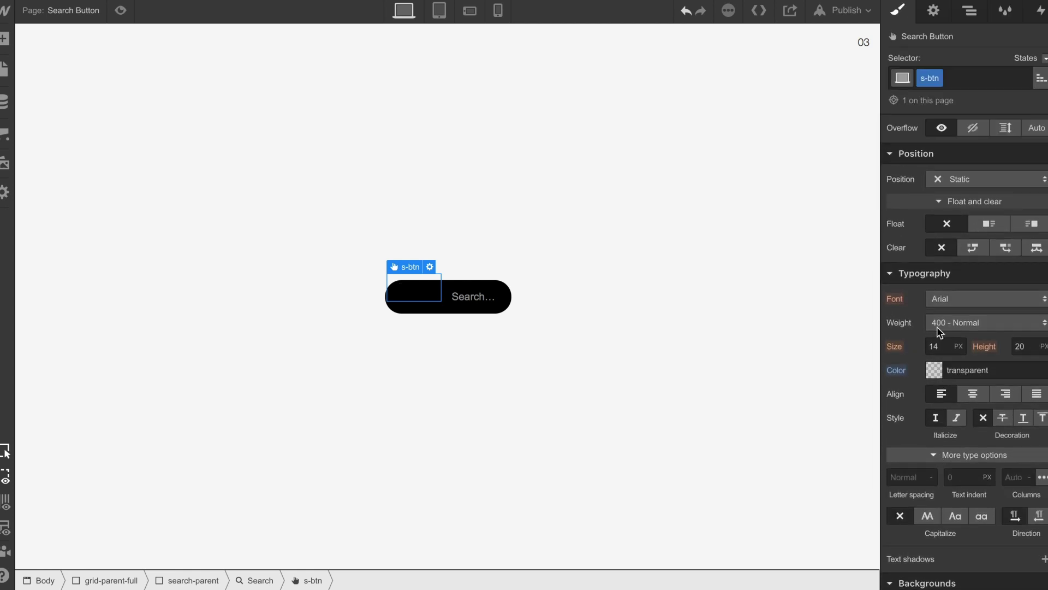
pyautogui.scroll(2, 937, 297)
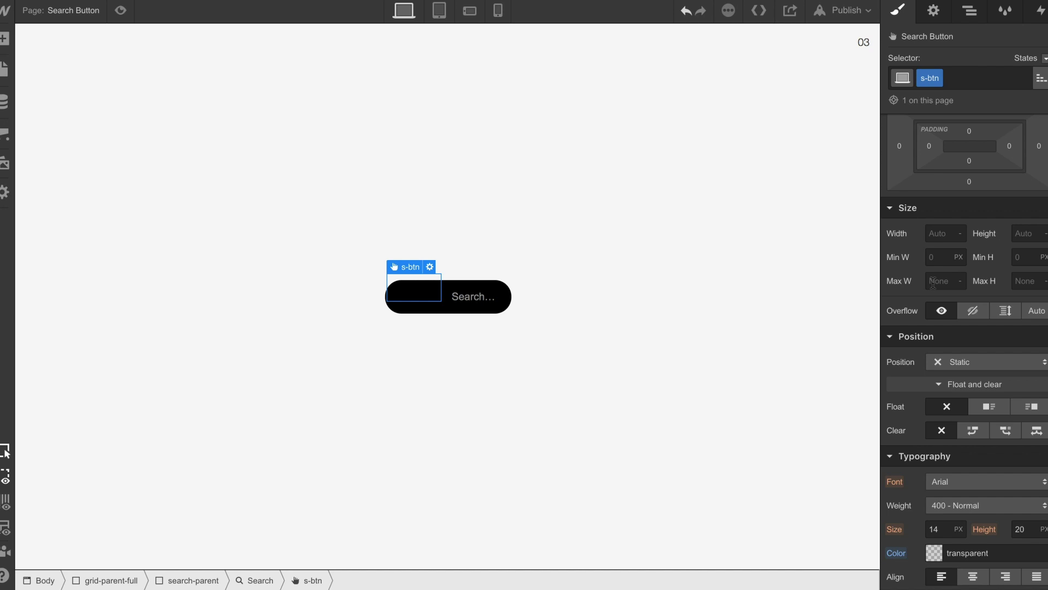
pyautogui.click(937, 238)
pyautogui.press('Return')
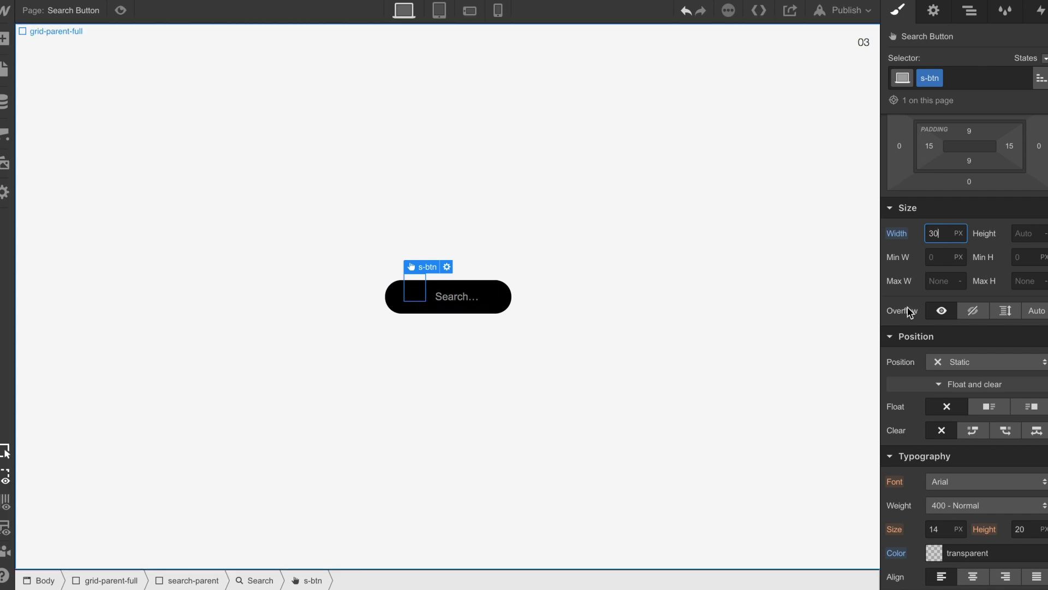
# Position the button absolutely, about 7 px from the left and 4 px from the top
pyautogui.click(959, 363)
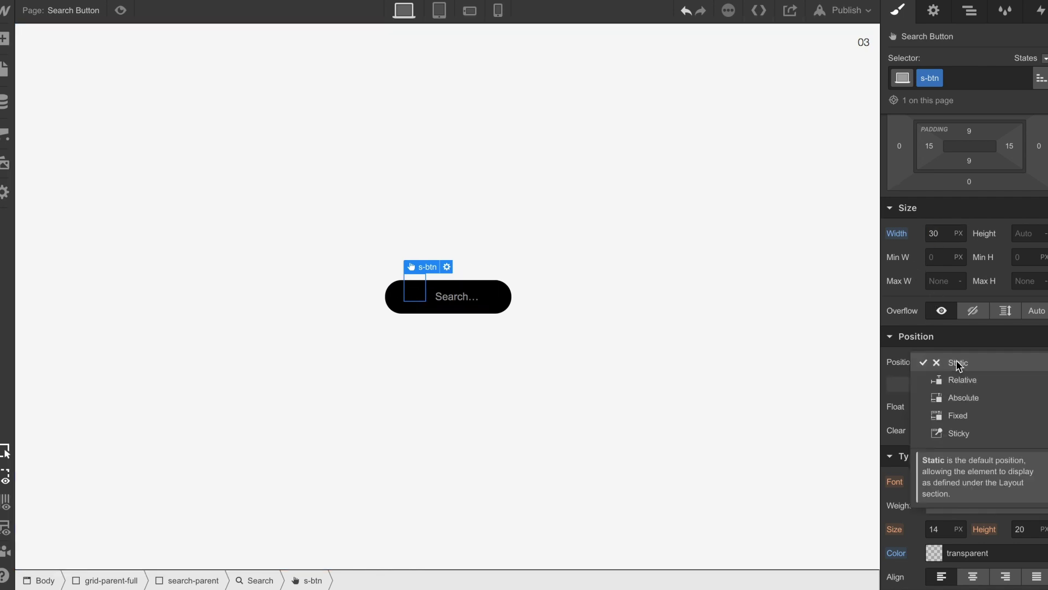
pyautogui.click(964, 397)
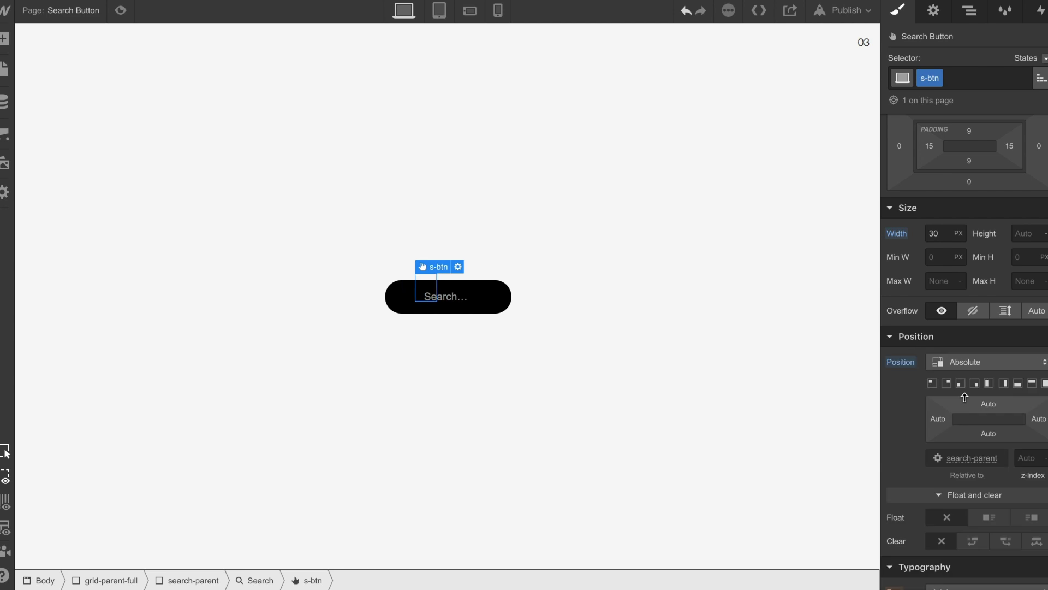
pyautogui.click(938, 419)
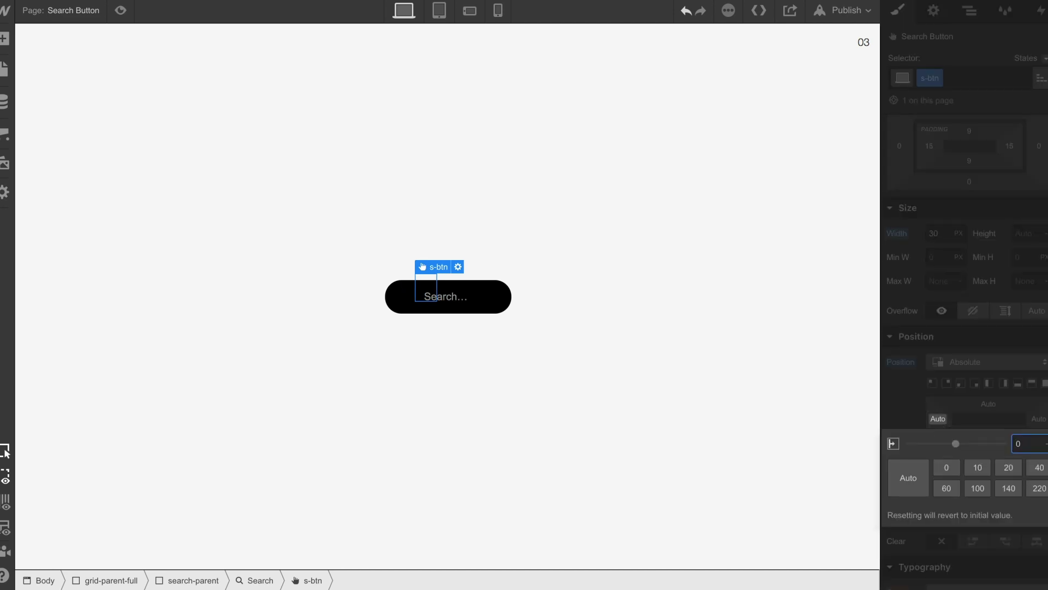
pyautogui.press('Escape')
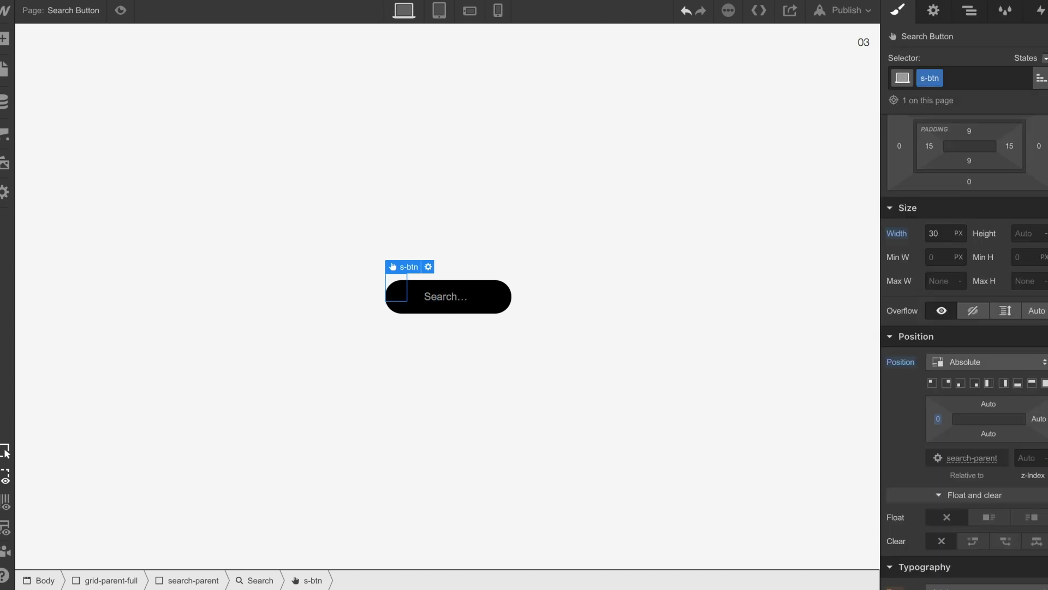
pyautogui.click(941, 419)
pyautogui.write('1')
pyautogui.press('Up')
pyautogui.press('Up')
pyautogui.press('Up')
pyautogui.press('Up')
pyautogui.press('Up')
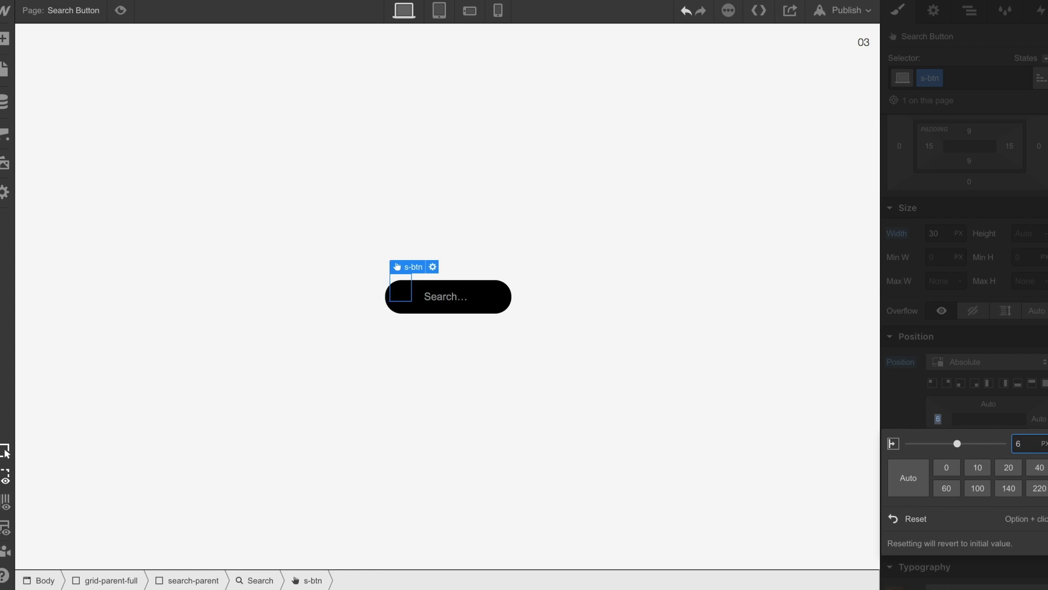
pyautogui.click(990, 402)
pyautogui.click(991, 402)
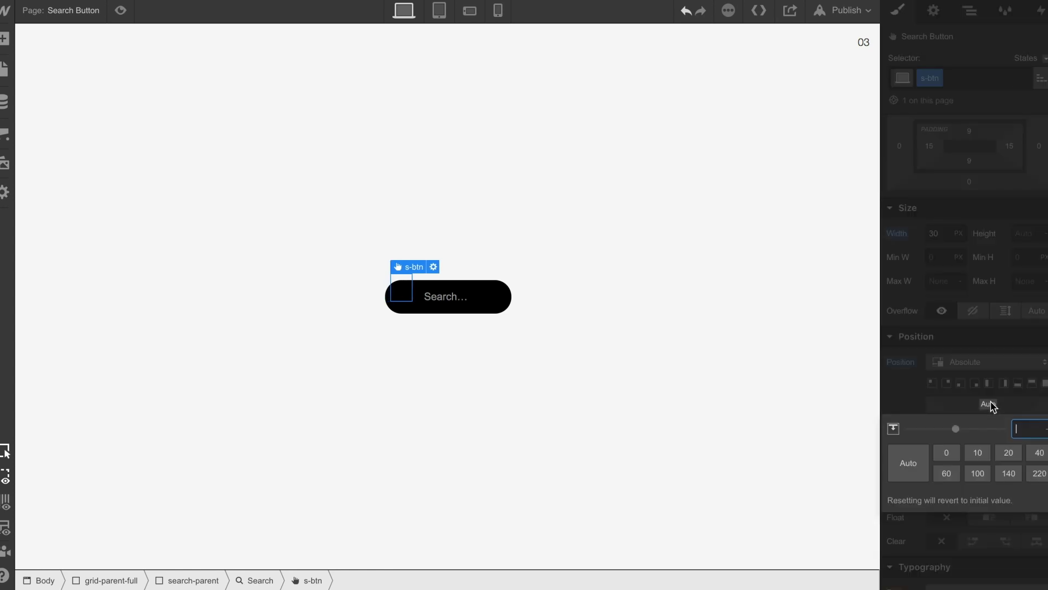
pyautogui.write('4')
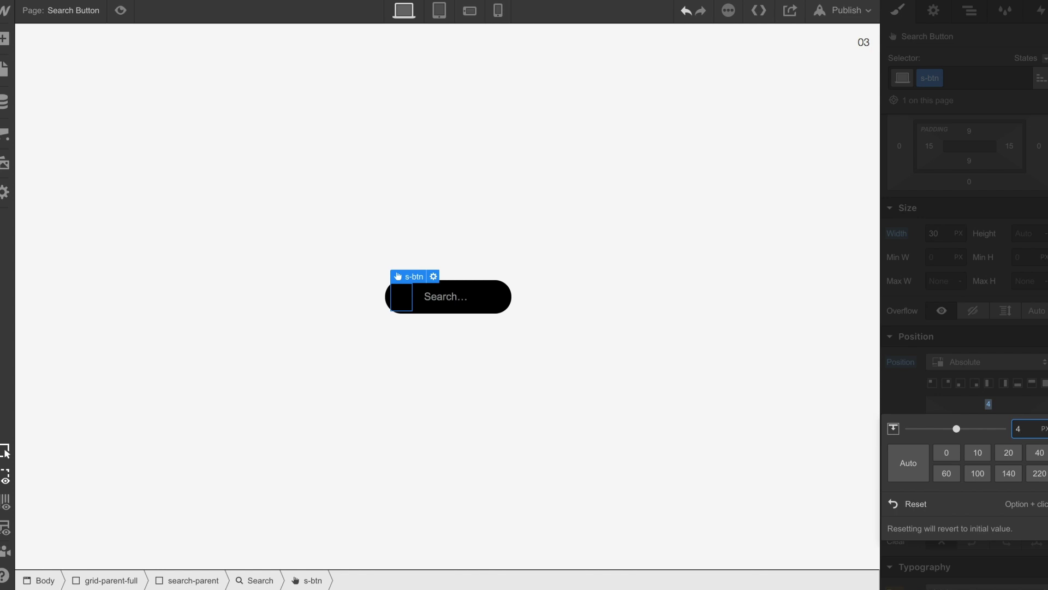
pyautogui.press('Return')
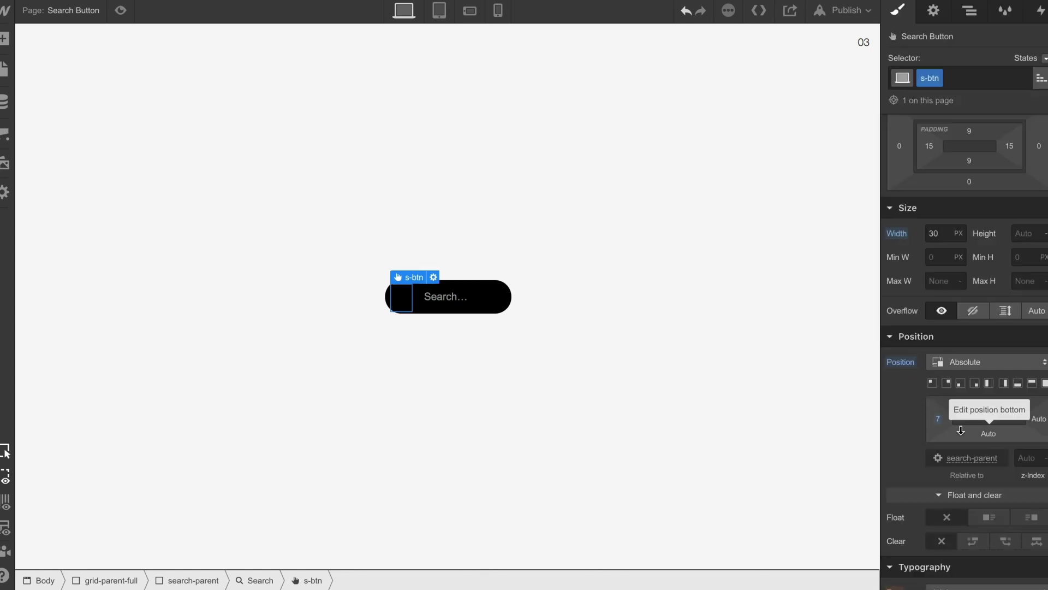
# Add mg.png as the button's background image, 20 px wide, centred, no-repeat
pyautogui.scroll(-7, 961, 430)
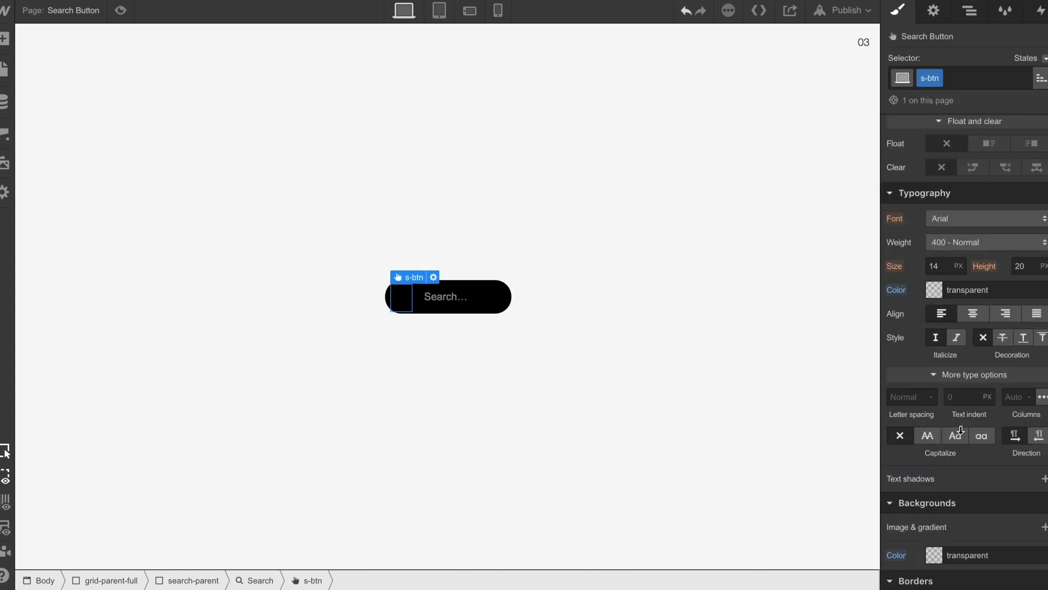
pyautogui.scroll(-2, 971, 436)
pyautogui.click(1043, 446)
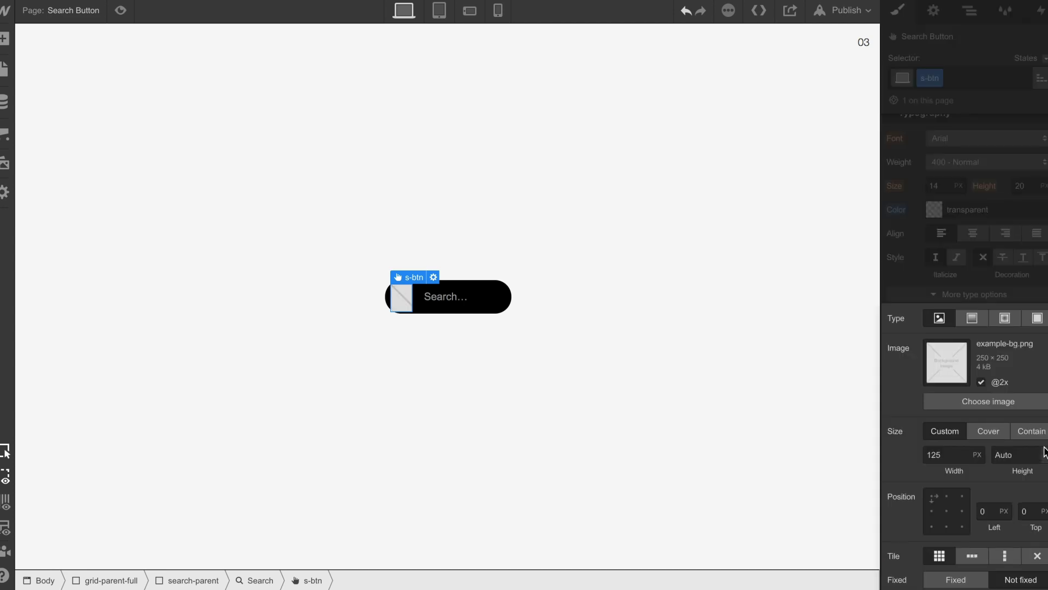
pyautogui.click(975, 402)
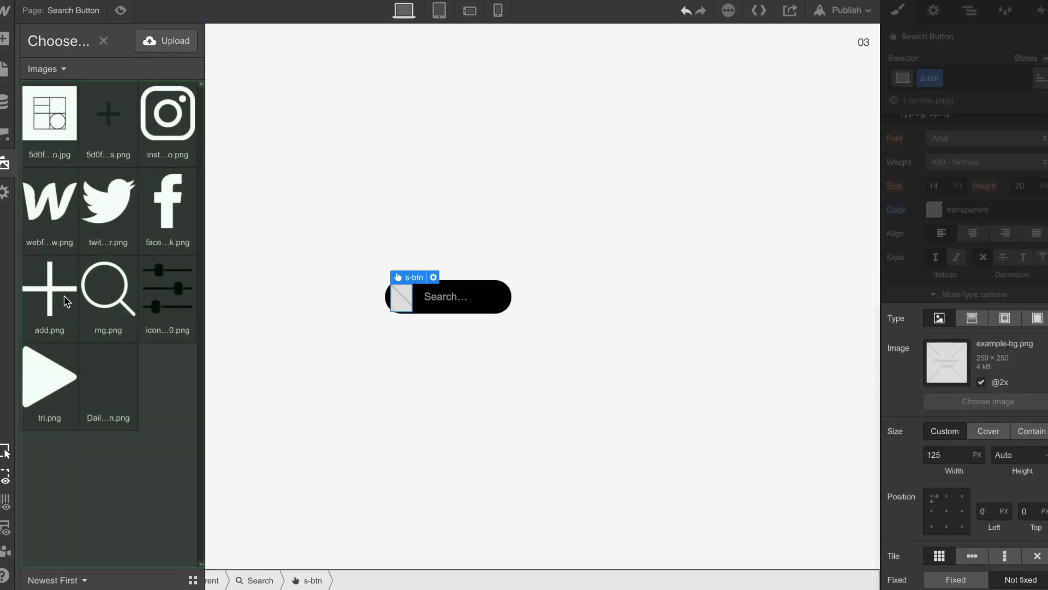
pyautogui.click(108, 294)
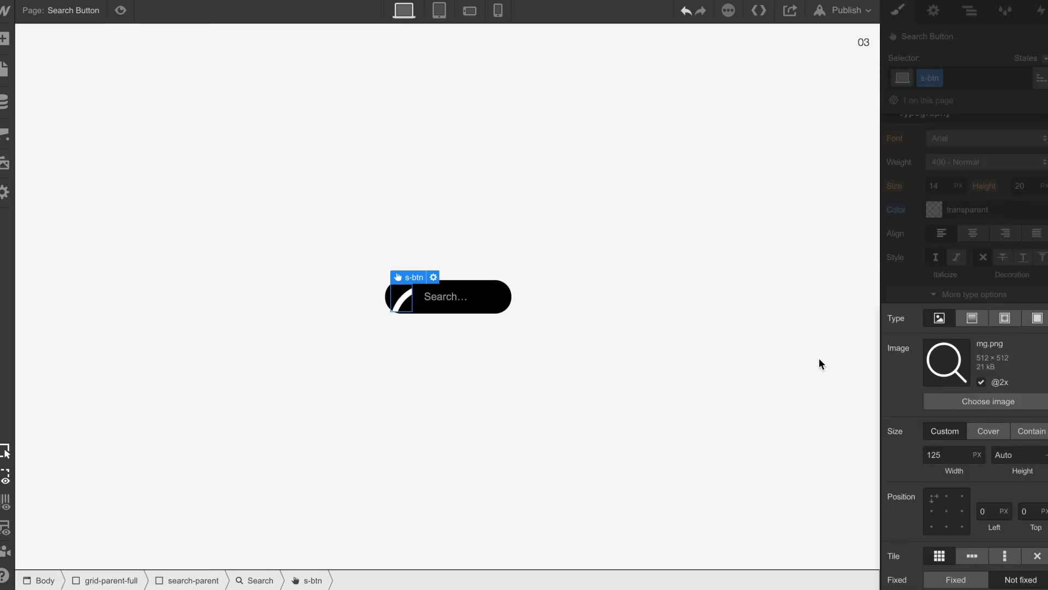
pyautogui.click(952, 453)
pyautogui.write('50')
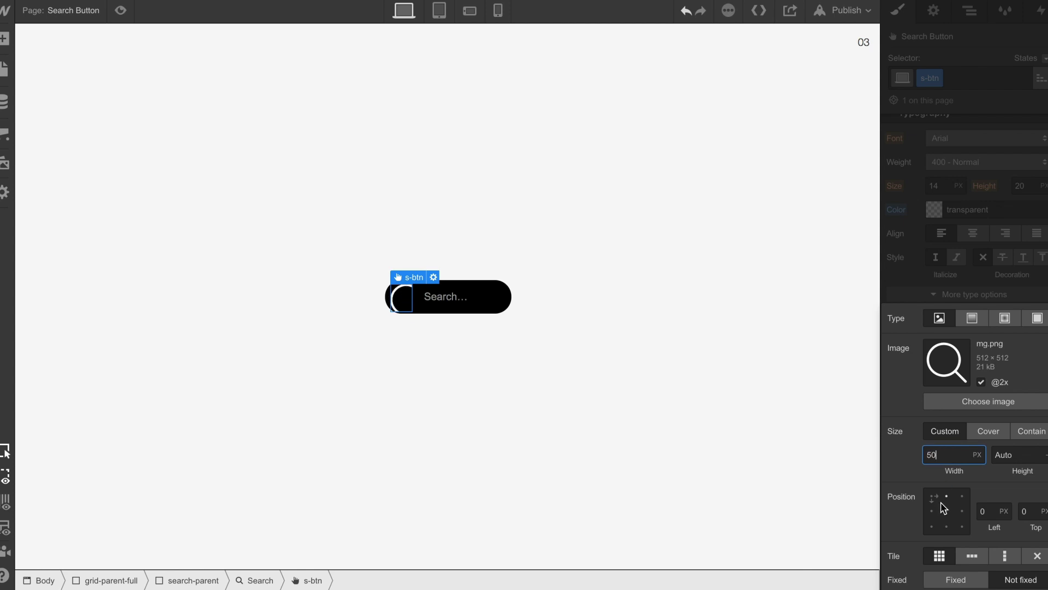
pyautogui.click(947, 511)
pyautogui.click(1037, 555)
pyautogui.click(955, 455)
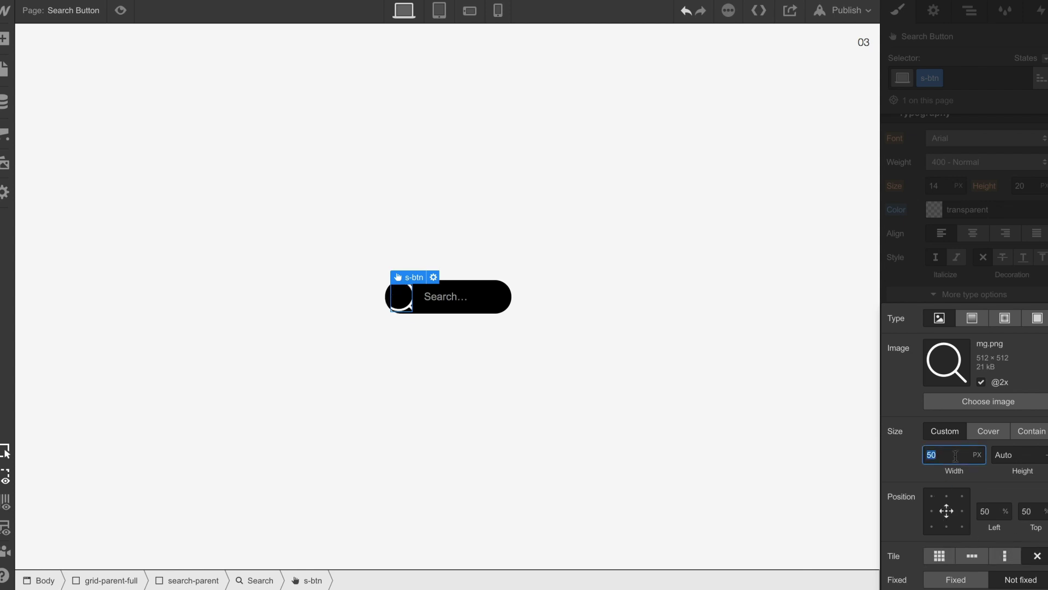
pyautogui.write('20')
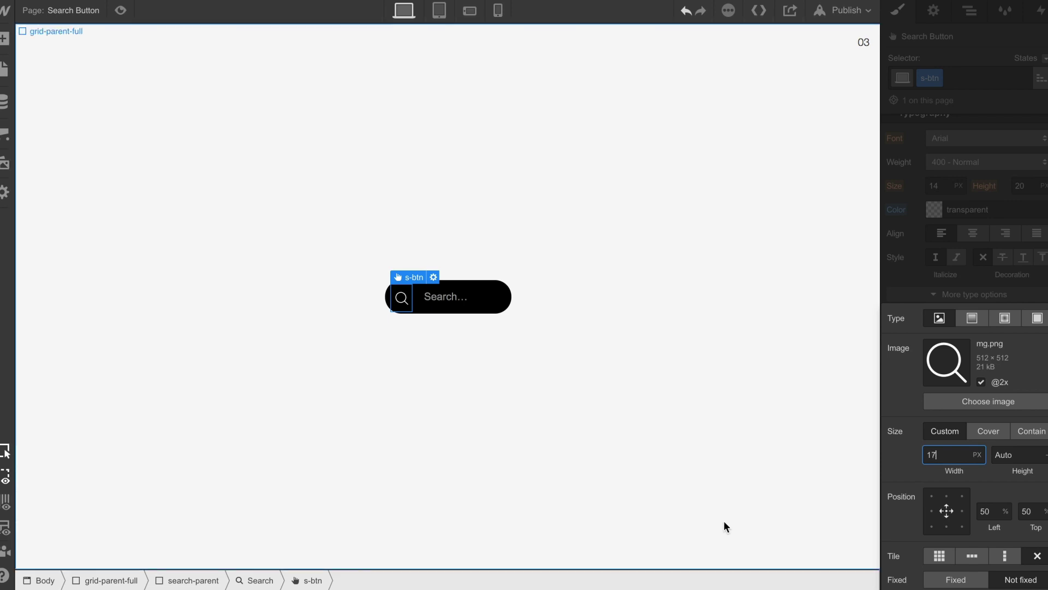
# Change the button's top offset to 4 px and check the icon on the canvas
pyautogui.click(354, 373)
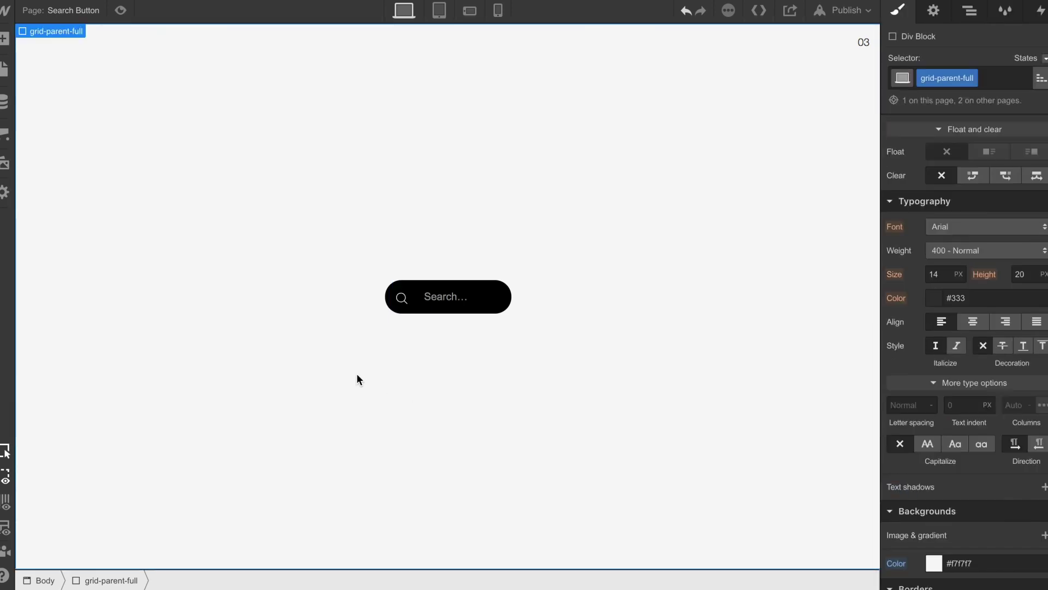
pyautogui.click(402, 298)
pyautogui.scroll(5, 991, 428)
pyautogui.scroll(1, 992, 426)
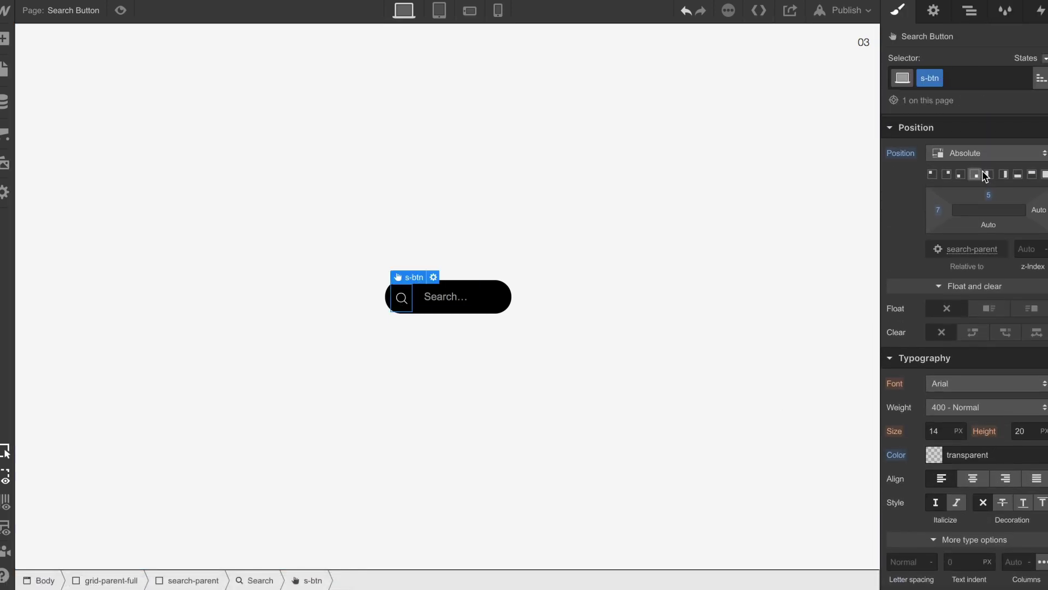
pyautogui.click(988, 194)
pyautogui.write('4')
pyautogui.click(595, 298)
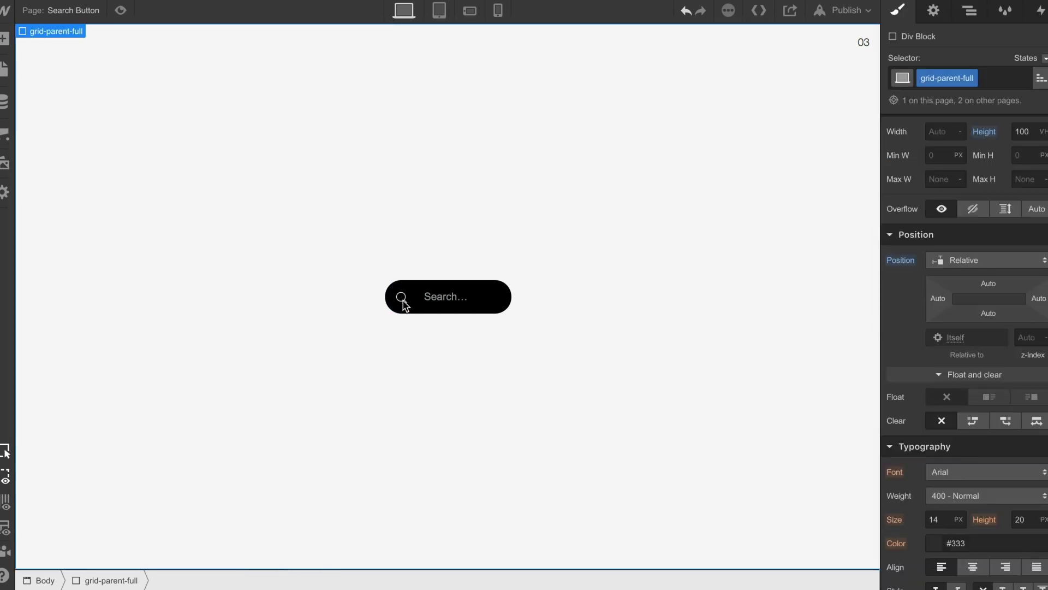
pyautogui.click(403, 300)
pyautogui.scroll(-3, 989, 207)
pyautogui.click(535, 404)
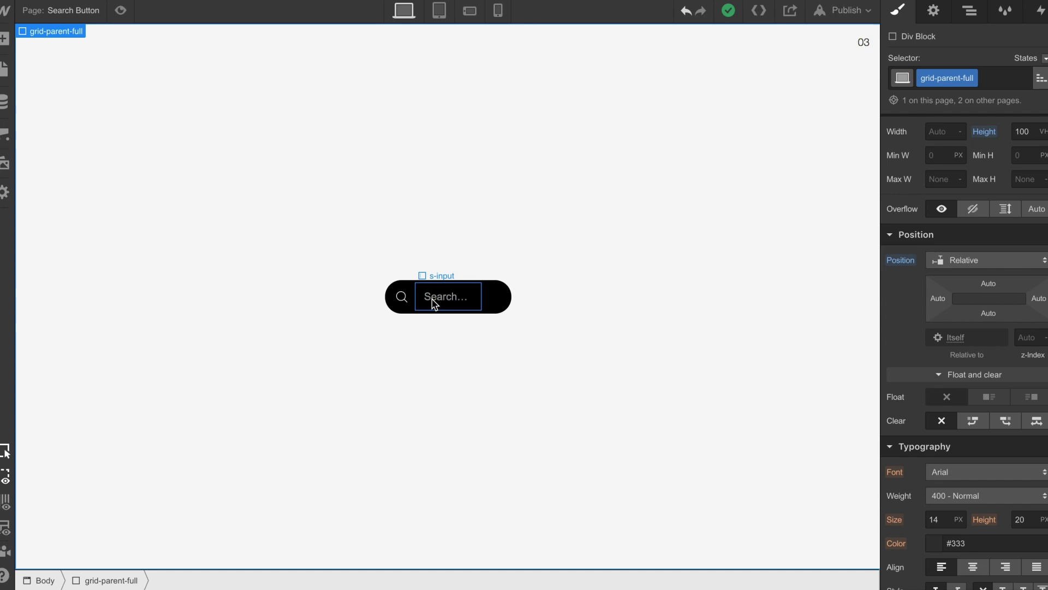
# Widen the s-input search text field to 110 px
pyautogui.click(435, 303)
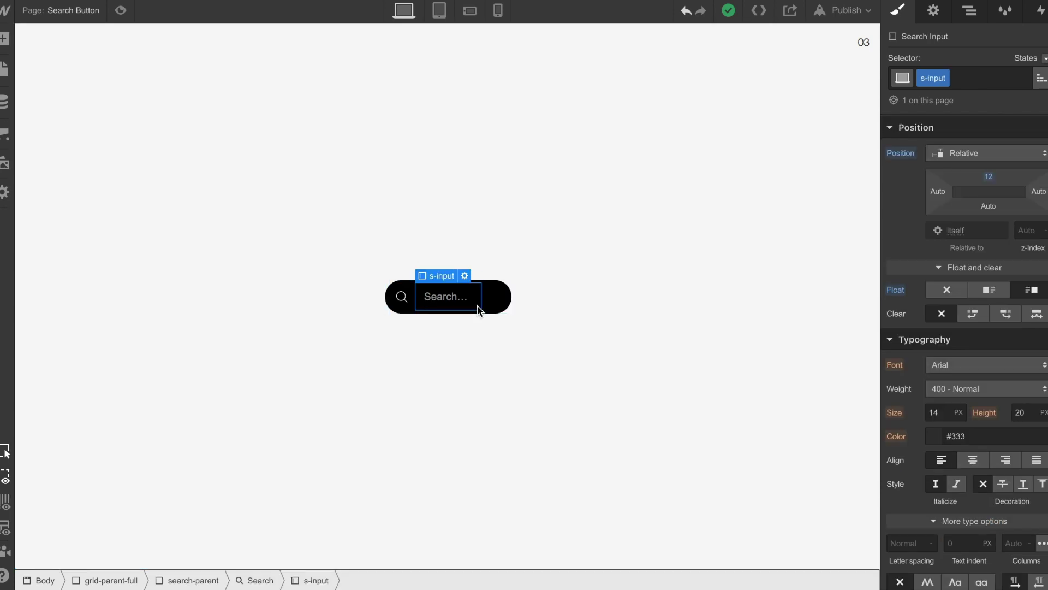
pyautogui.scroll(3, 943, 210)
pyautogui.click(943, 210)
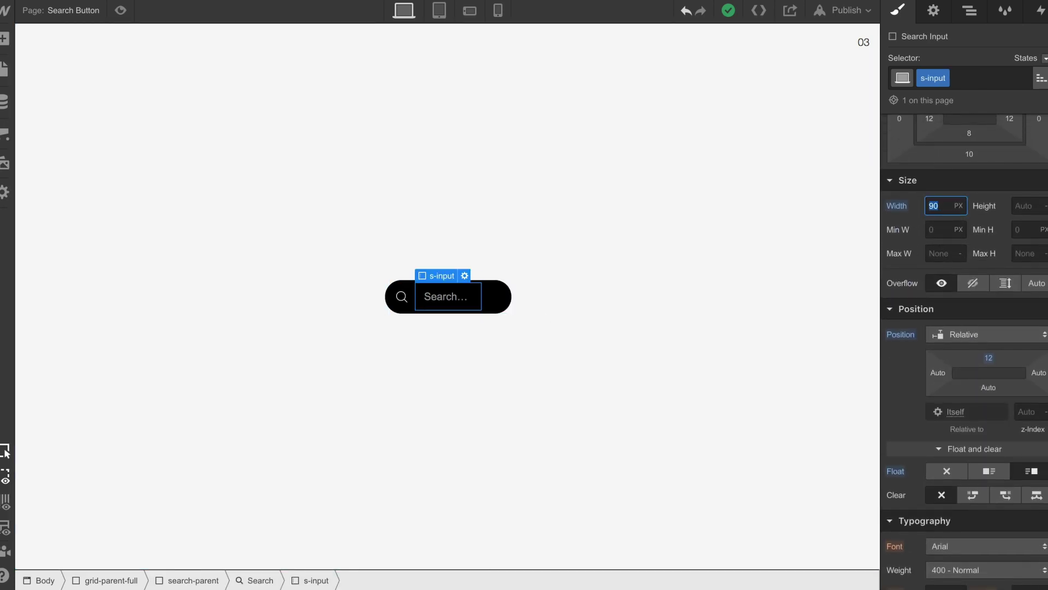
pyautogui.write('100')
pyautogui.hotkey('shift', 'Up')
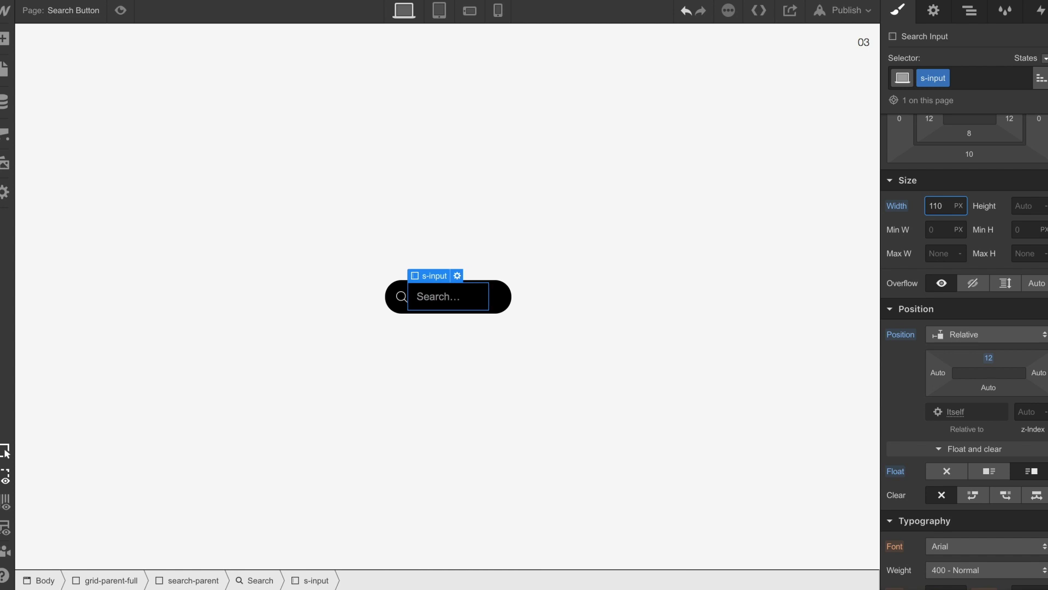
pyautogui.scroll(2, 941, 398)
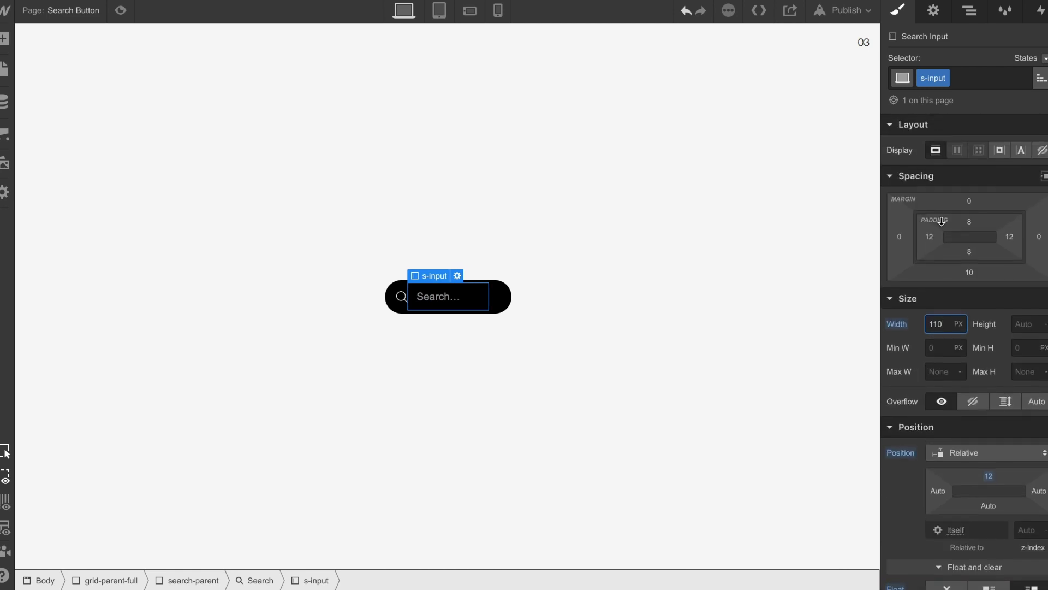
pyautogui.scroll(-2, 941, 398)
# Set the search field's left offset to 9
pyautogui.click(939, 374)
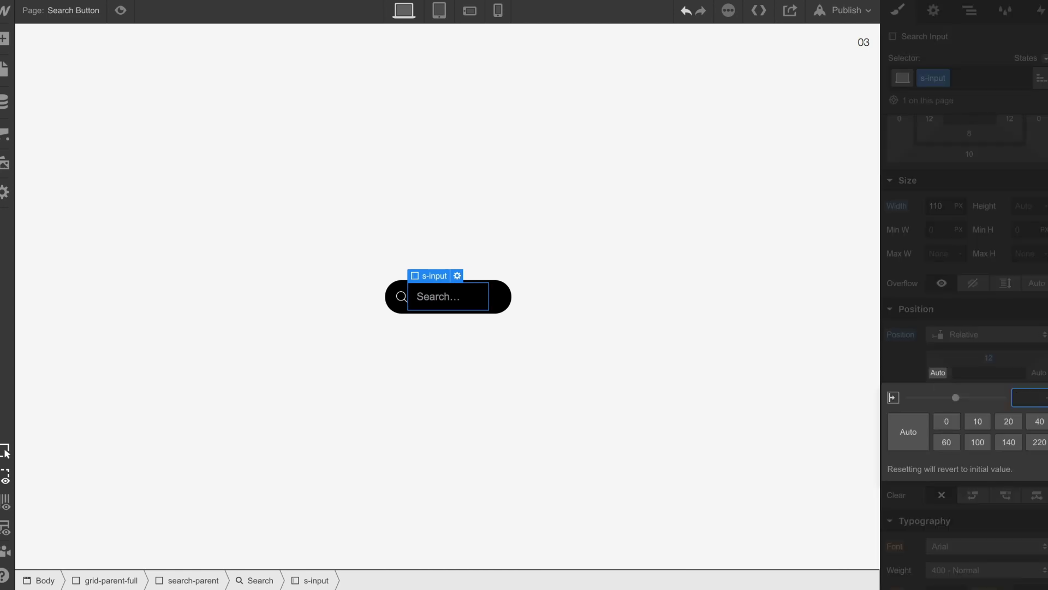
pyautogui.write('10')
pyautogui.press('BackSpace')
pyautogui.write('9')
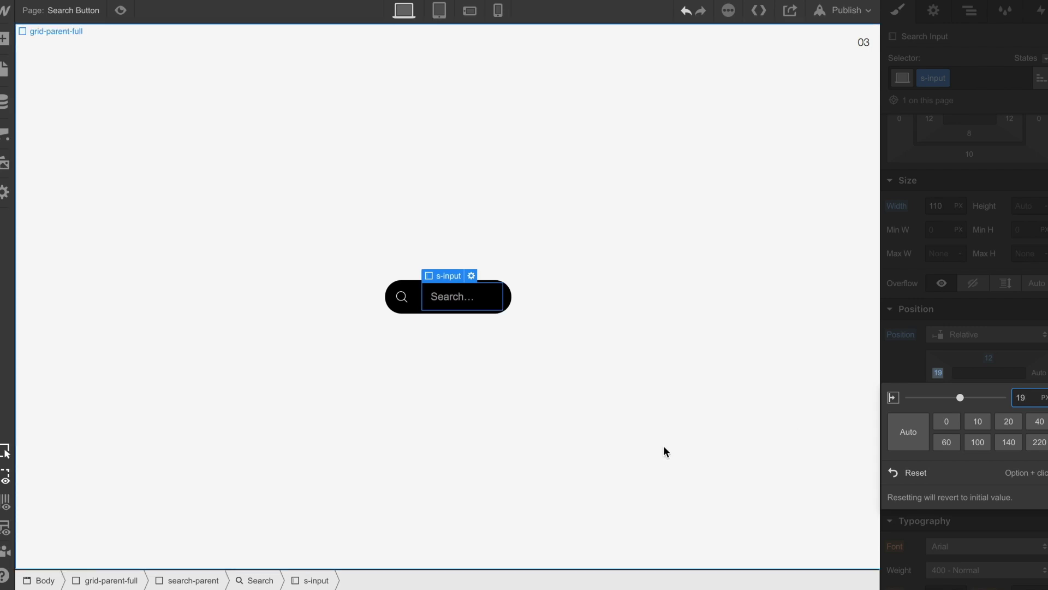
pyautogui.press('BackSpace')
pyautogui.press('BackSpace')
pyautogui.write('9')
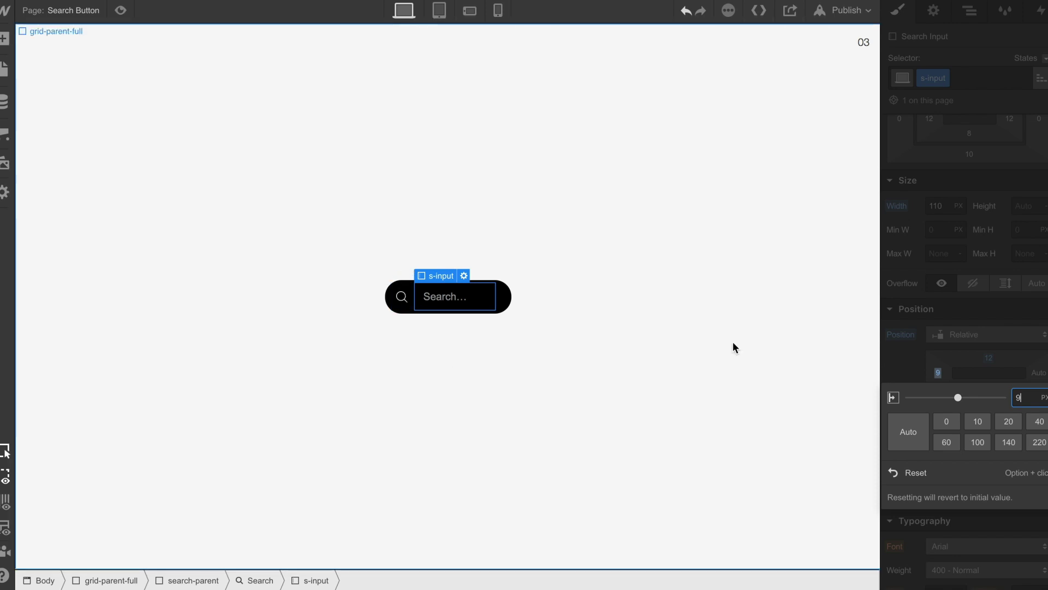
# Change the search field's width to 120 px and its left offset to 20
pyautogui.click(942, 208)
pyautogui.write('120')
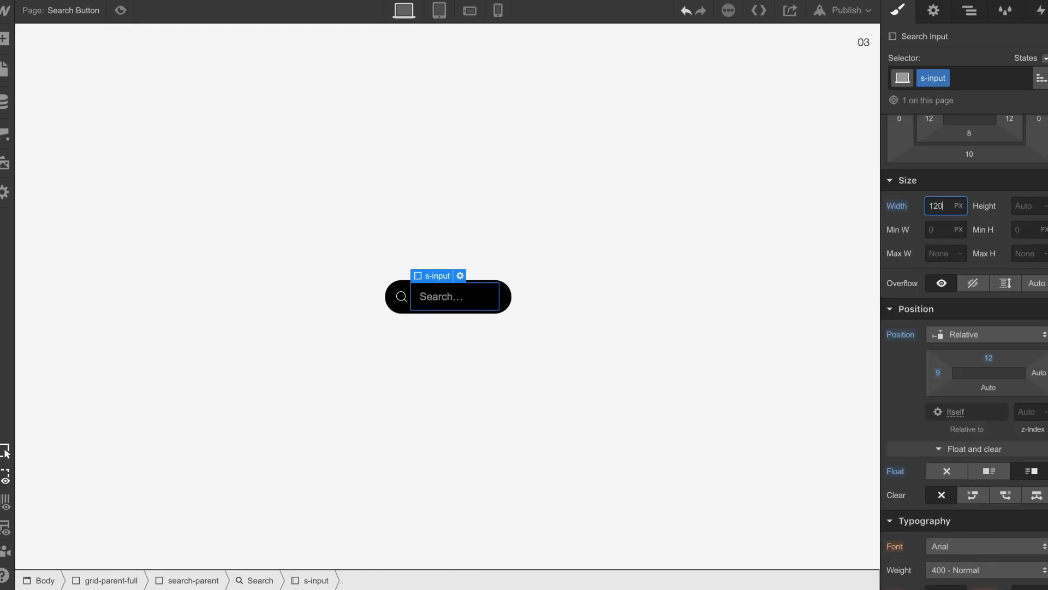
pyautogui.click(938, 374)
pyautogui.write('10')
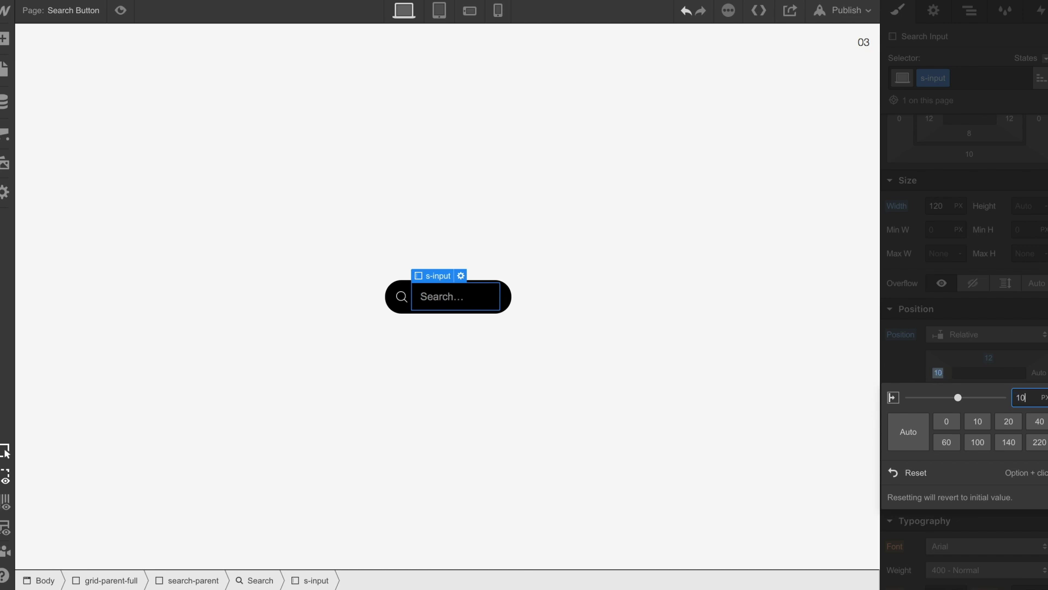
pyautogui.hotkey('shift', 'Up')
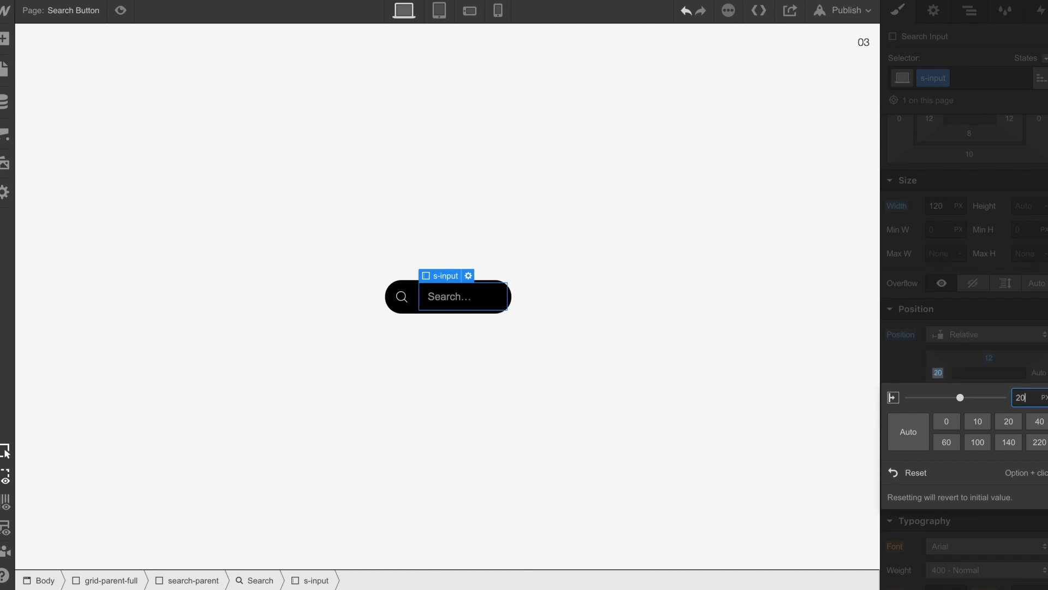
# Widen the s-btn search icon button to 34 px
pyautogui.click(402, 299)
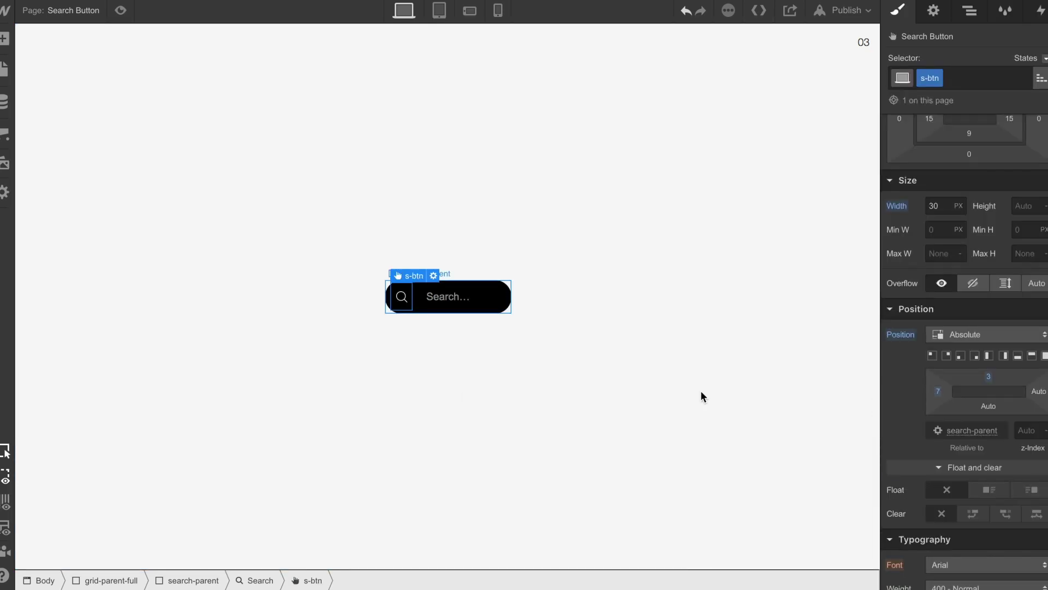
pyautogui.click(935, 205)
pyautogui.press('Up')
pyautogui.press('Up')
pyautogui.press('Up')
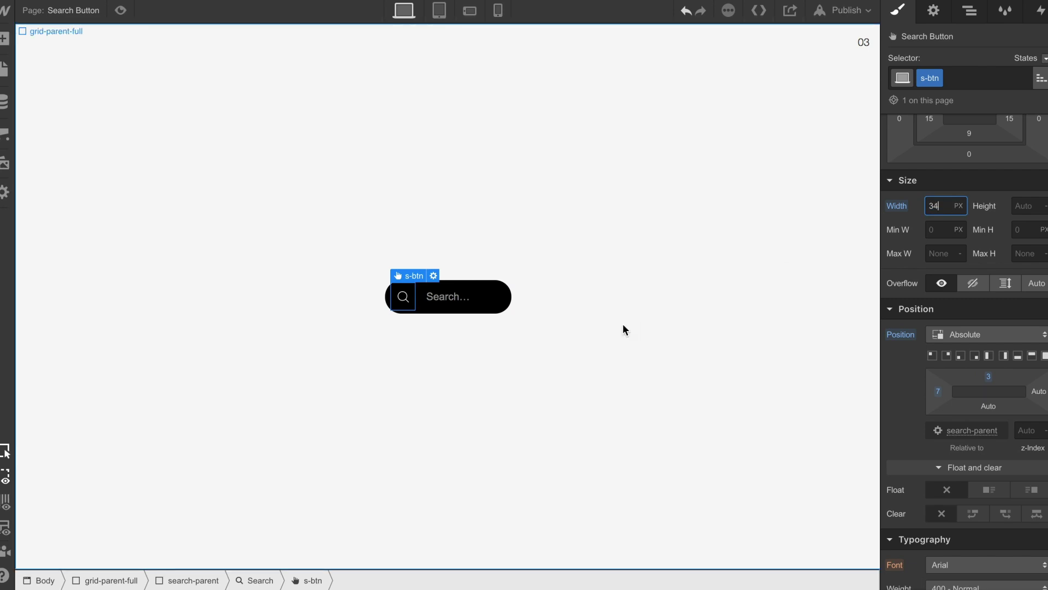
pyautogui.click(433, 407)
pyautogui.click(403, 298)
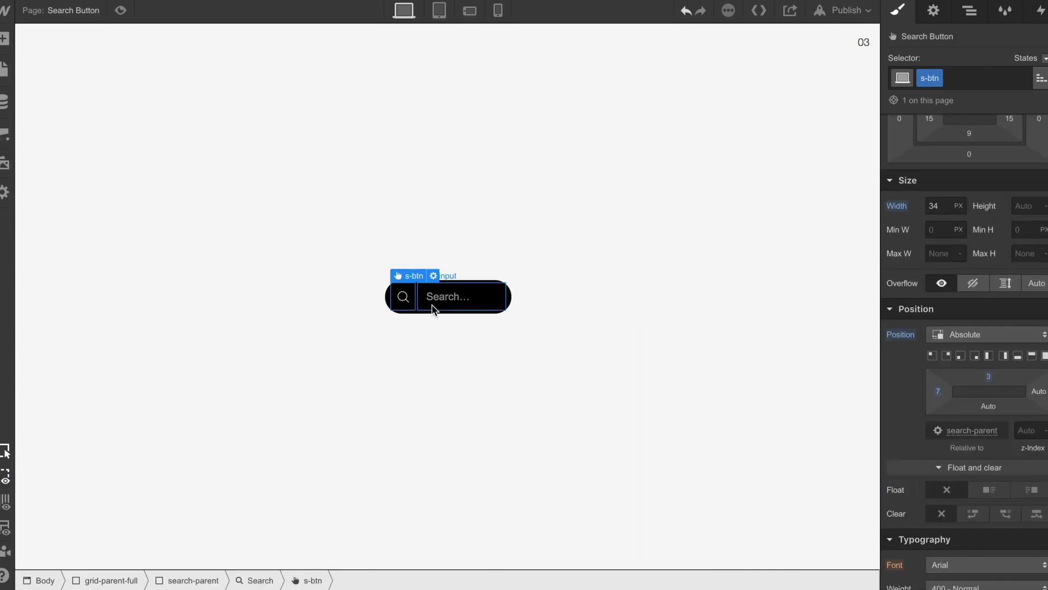
pyautogui.click(432, 306)
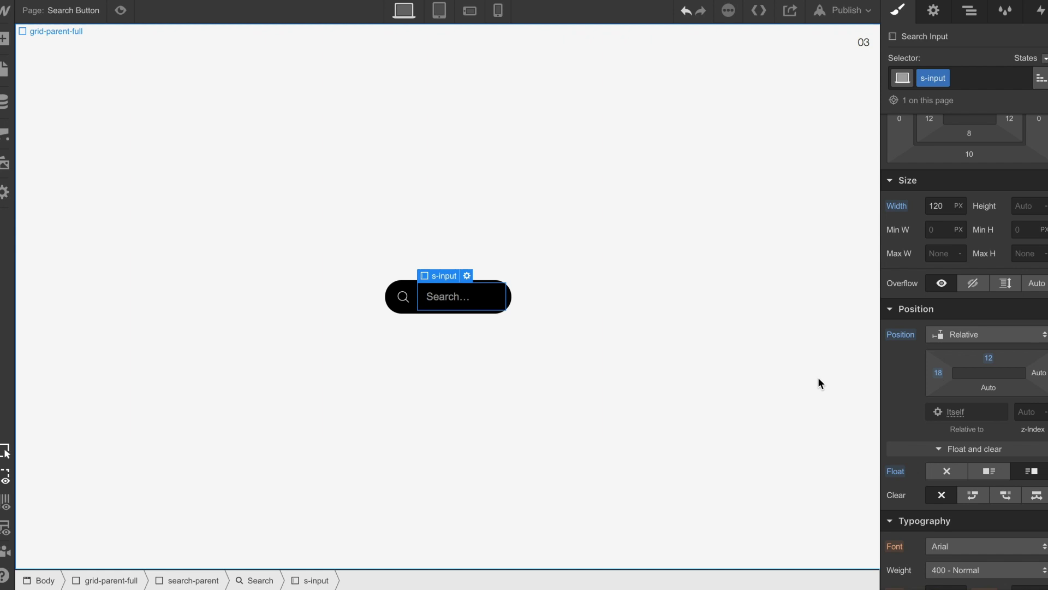
# Switch the s-input text font to Helvetica Regular and briefly check its colour picker
pyautogui.scroll(-5, 1009, 360)
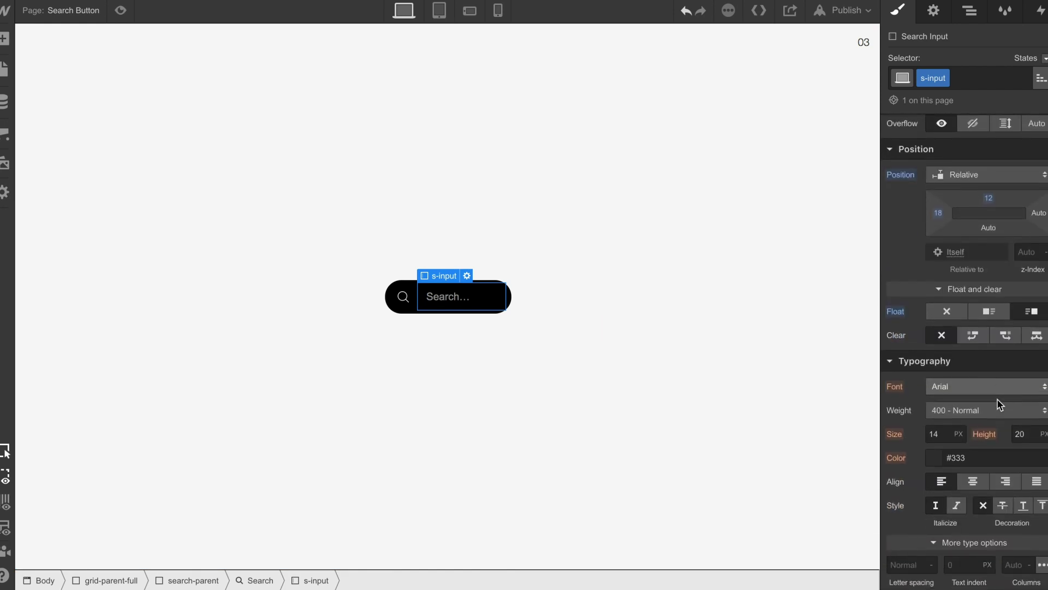
pyautogui.click(981, 391)
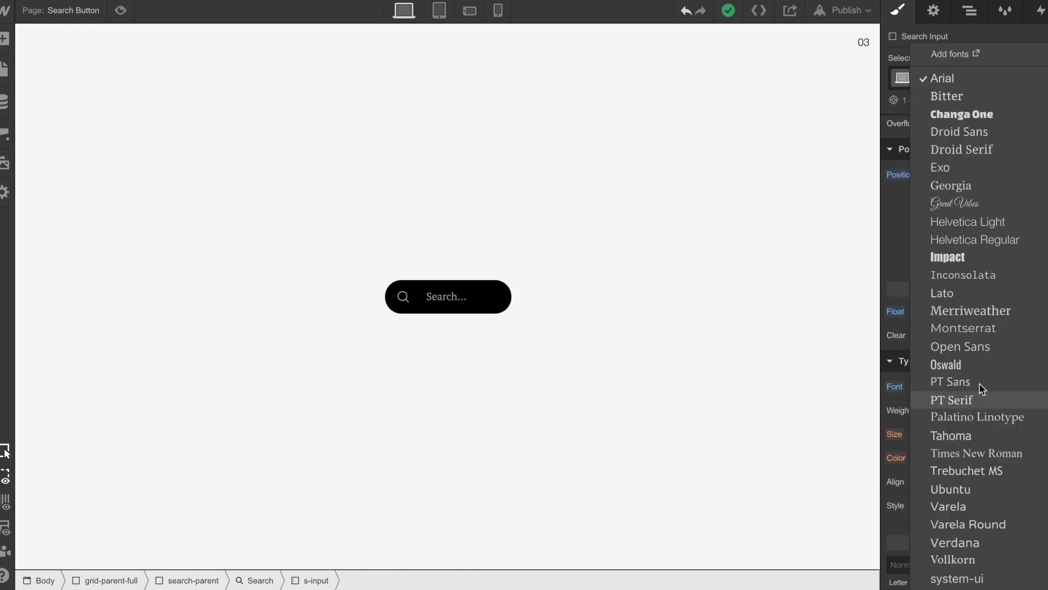
pyautogui.click(952, 239)
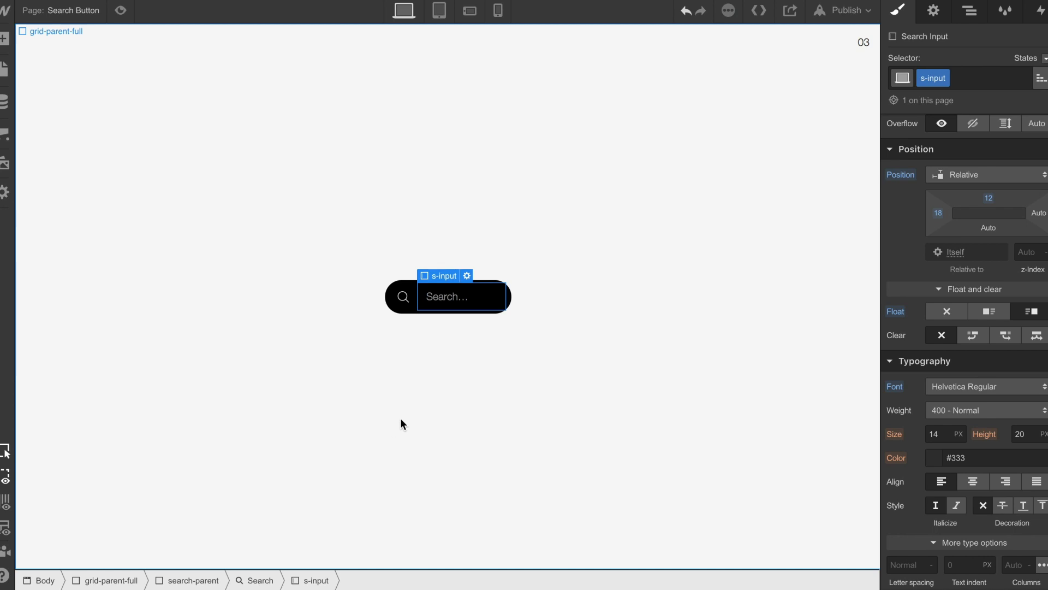
pyautogui.click(930, 457)
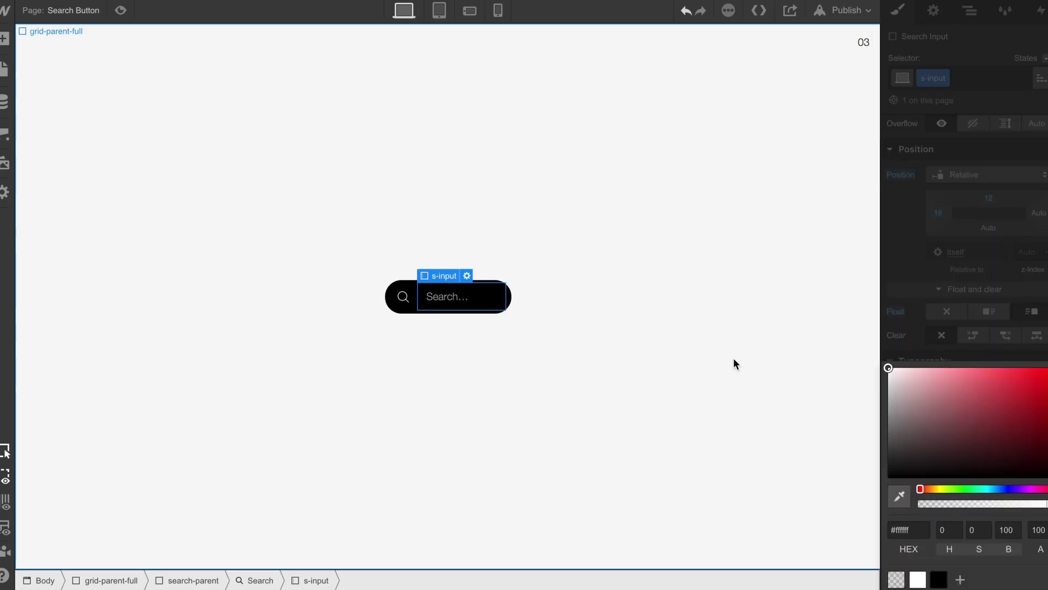
pyautogui.click(318, 447)
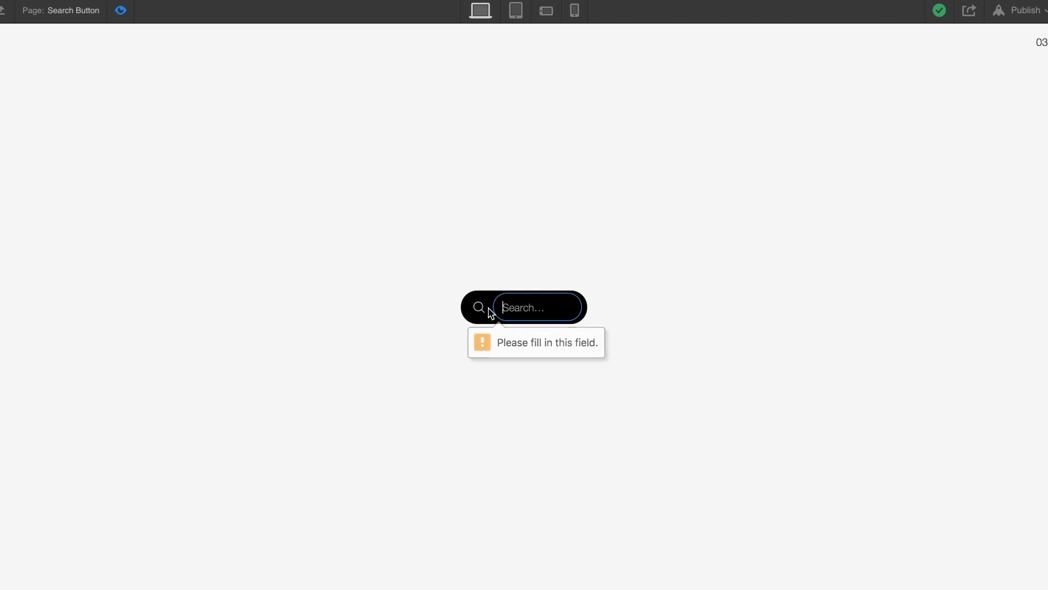
# Try the search field in preview, then go to the Home page via the Pages list
pyautogui.click(489, 311)
pyautogui.click(482, 307)
pyautogui.click(397, 291)
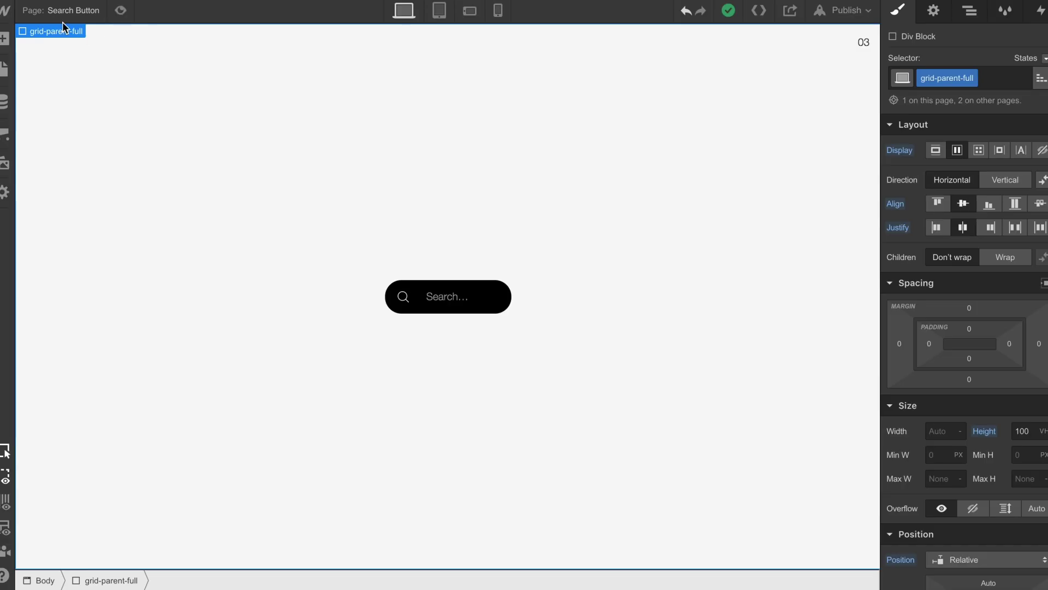
pyautogui.click(66, 11)
pyautogui.click(103, 118)
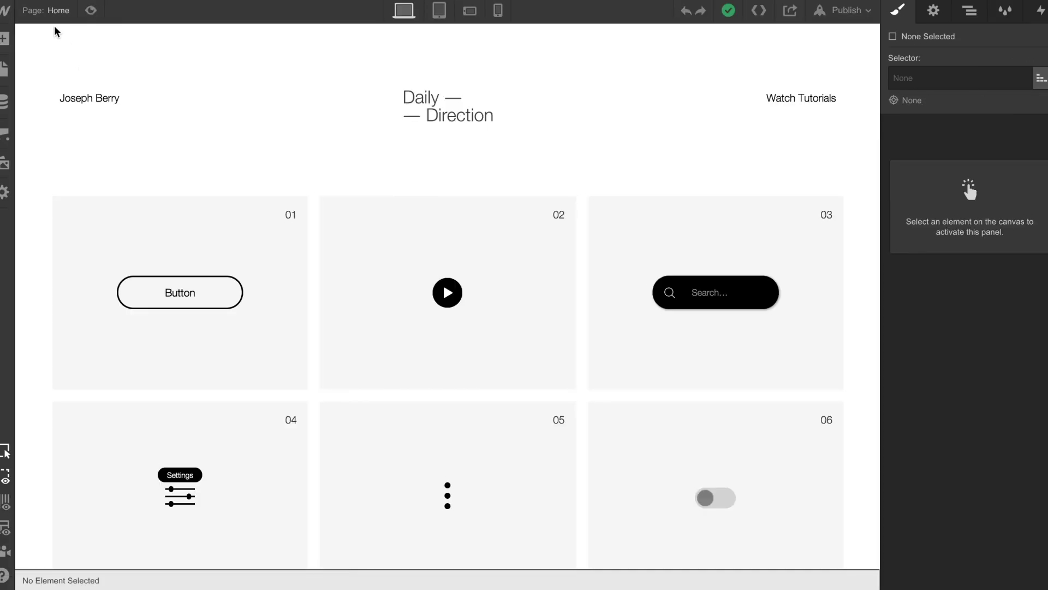
pyautogui.click(54, 11)
# Copy the focus-outline CSS block from the Home page's head custom code
pyautogui.click(187, 123)
pyautogui.scroll(-10, 424, 333)
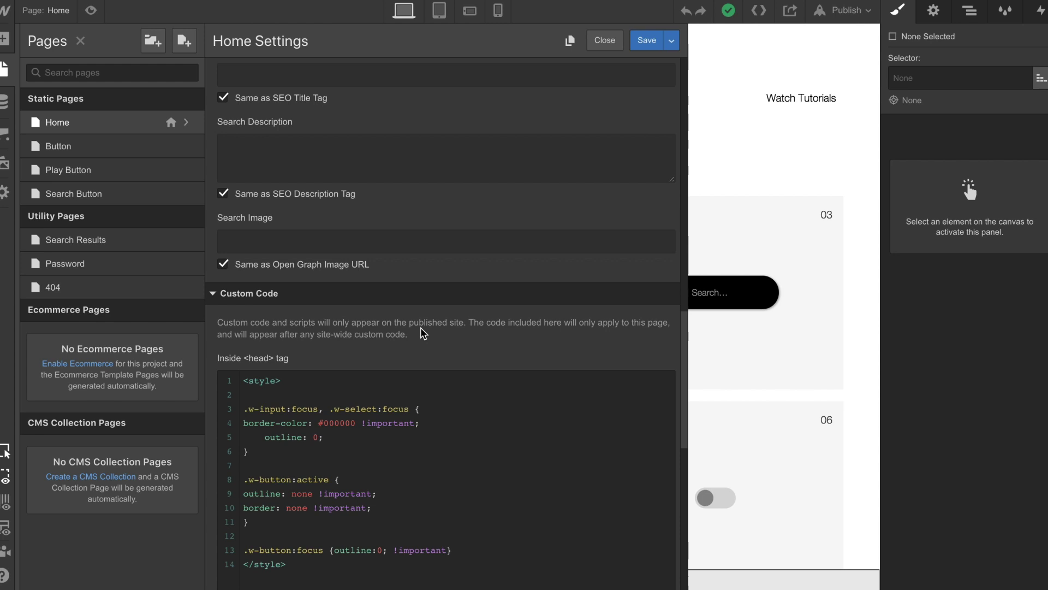
pyautogui.scroll(-3, 423, 333)
pyautogui.click(241, 300)
pyautogui.hotkey('ctrl', 'a')
pyautogui.hotkey('ctrl', 'c')
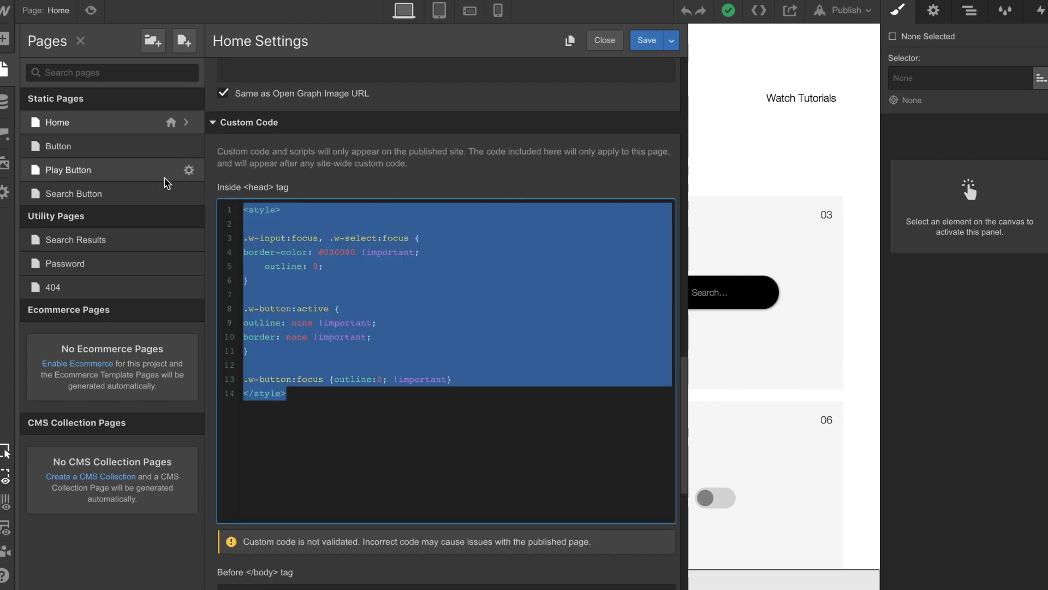
# Paste the CSS into the Search Button page's Inside <head> tag field and save
pyautogui.click(150, 193)
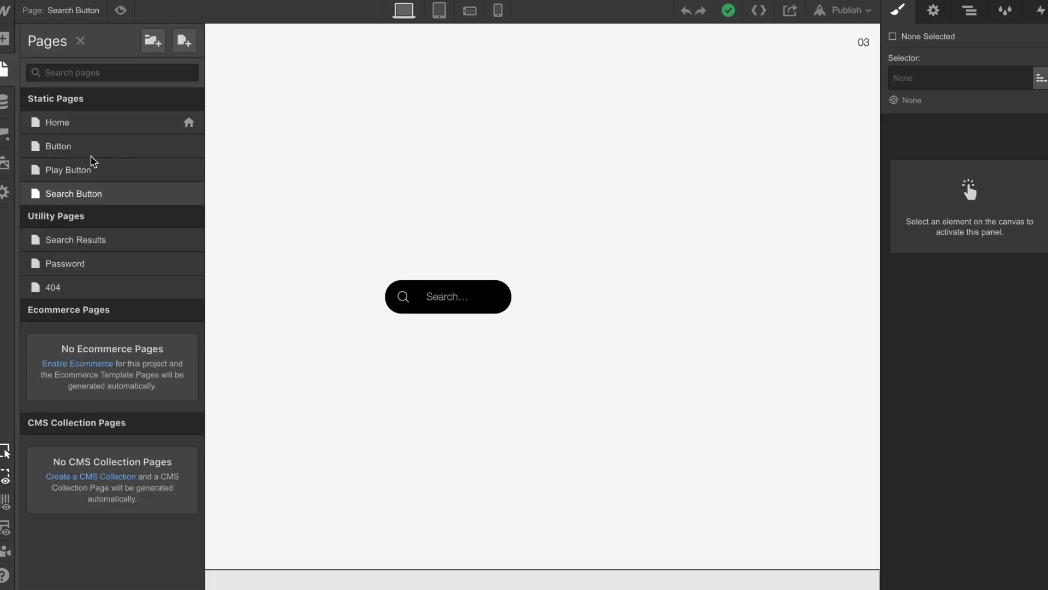
pyautogui.click(187, 194)
pyautogui.scroll(-5, 334, 240)
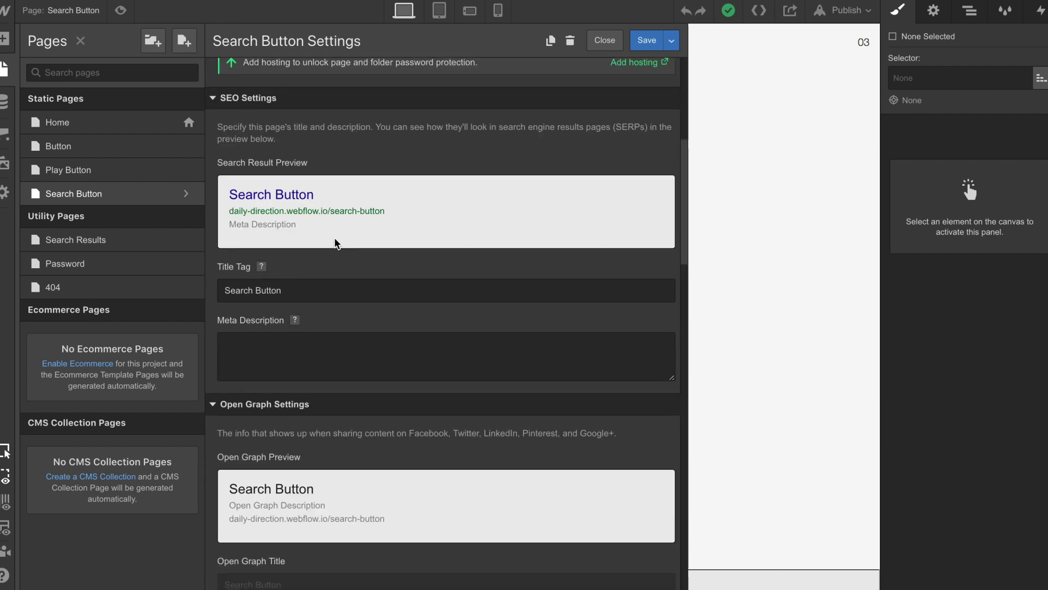
pyautogui.scroll(-10, 335, 241)
pyautogui.click(321, 251)
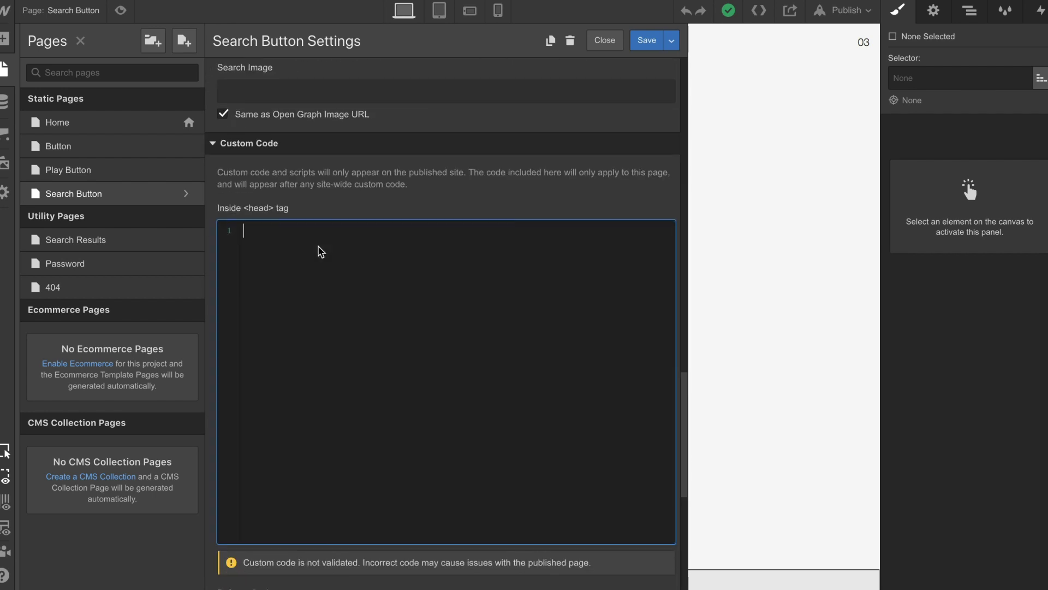
pyautogui.hotkey('ctrl', 'v')
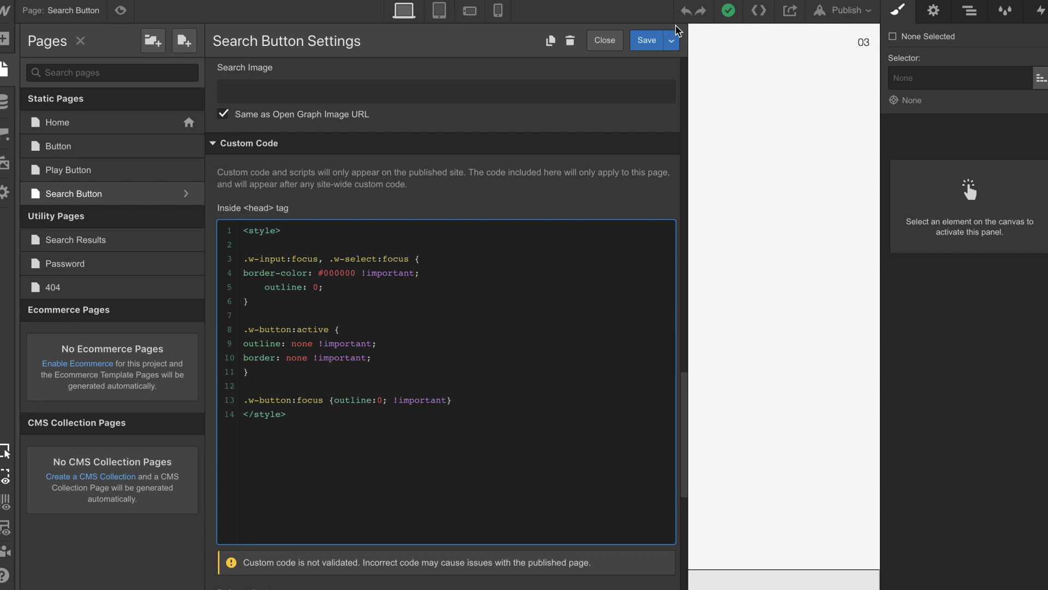
pyautogui.click(648, 41)
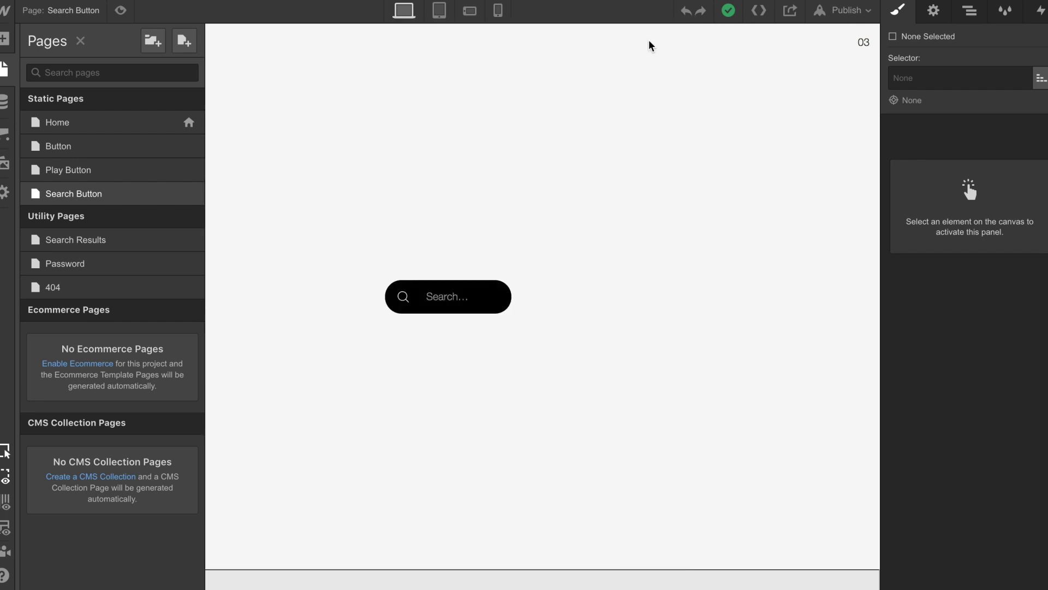
# Publish to the webflow.io domain and try the search field on the live site
pyautogui.click(843, 11)
pyautogui.click(718, 162)
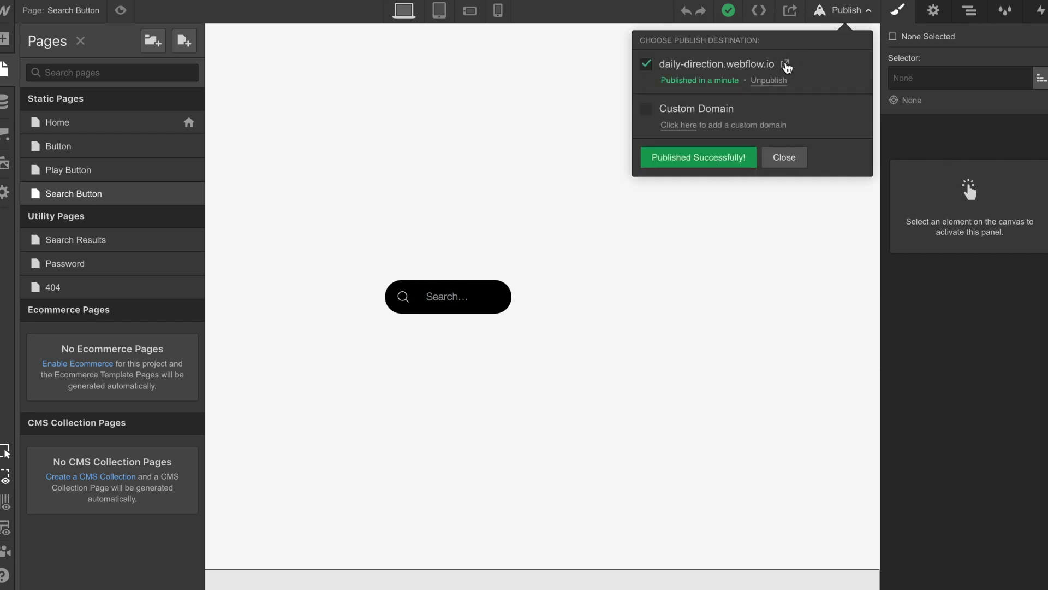
pyautogui.click(785, 62)
pyautogui.click(494, 298)
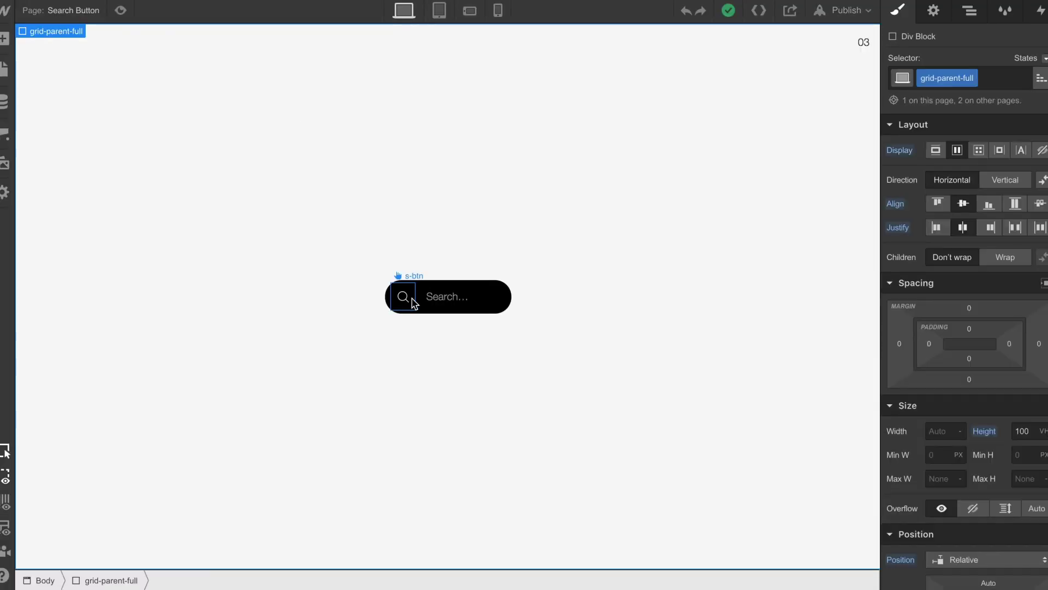
# Select search-parent in the Navigator and add a mouse-hover trigger to it
pyautogui.click(971, 12)
pyautogui.click(891, 96)
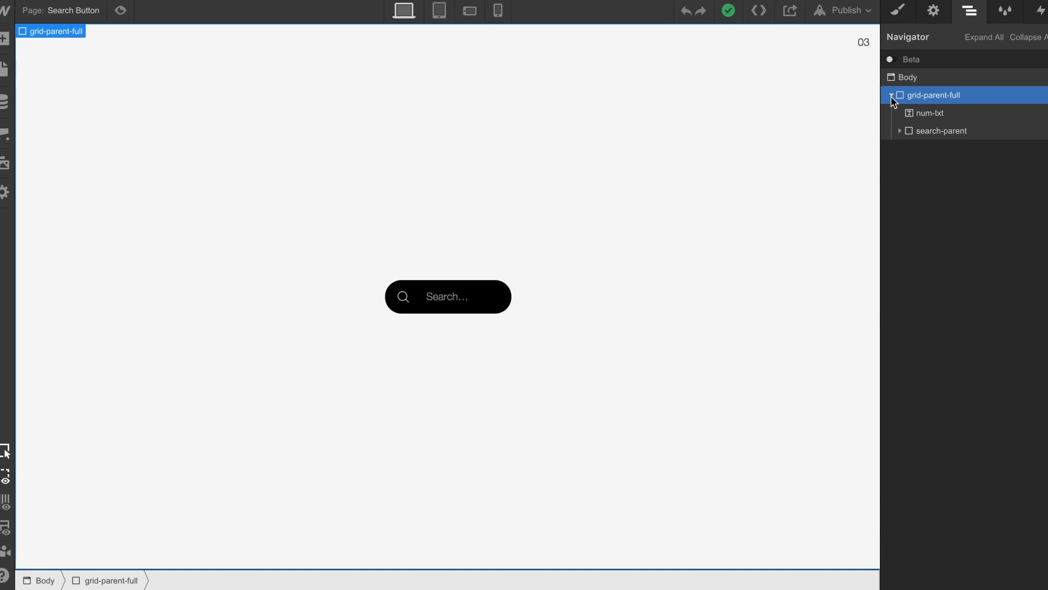
pyautogui.click(926, 132)
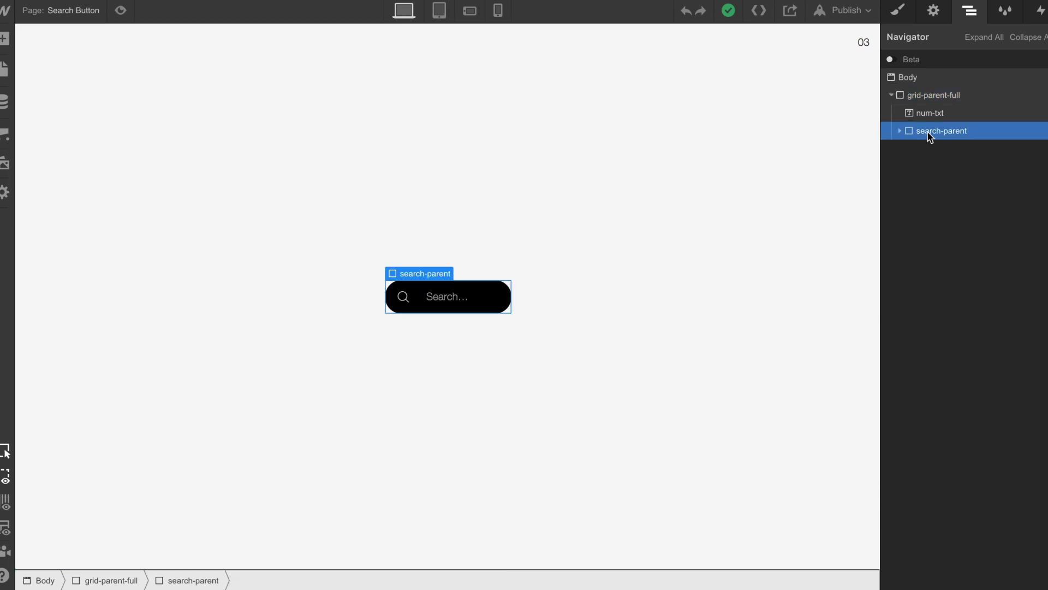
pyautogui.click(1040, 10)
pyautogui.click(1044, 64)
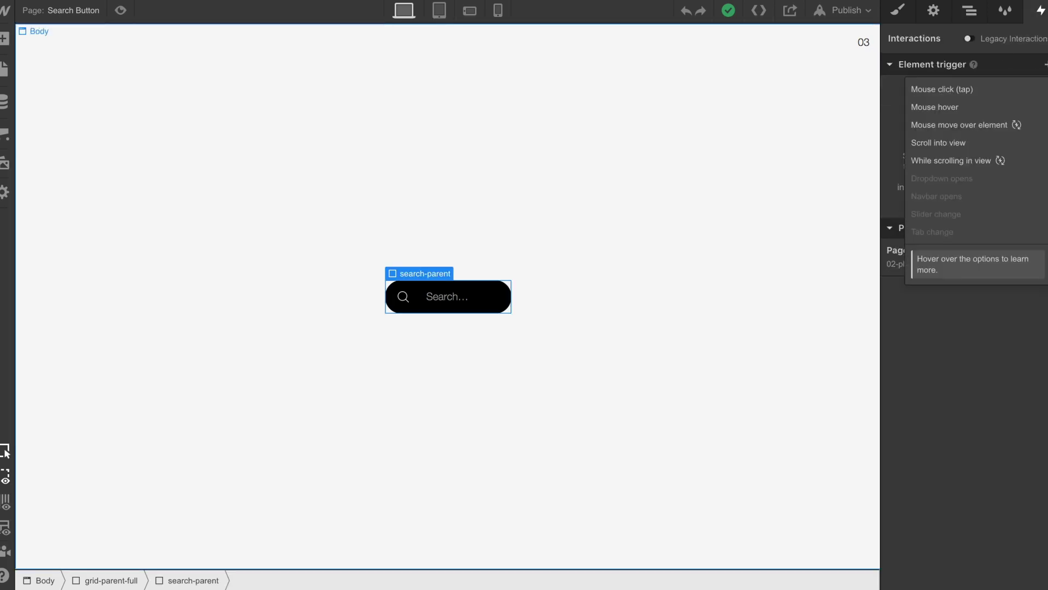
pyautogui.click(941, 107)
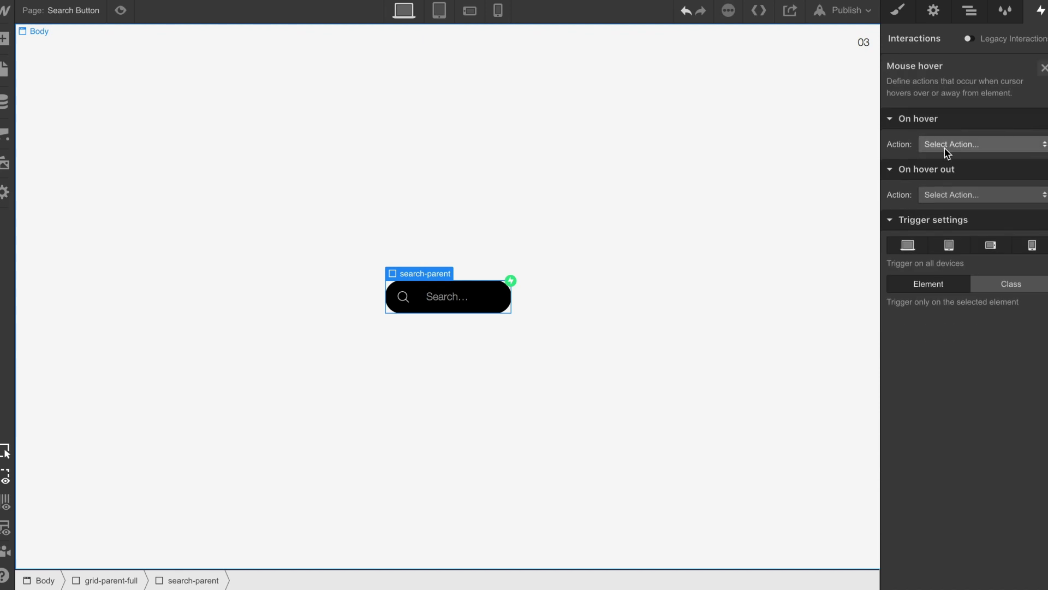
# Make hovering start a new timed animation named 03-search-hover
pyautogui.click(1010, 146)
pyautogui.click(940, 185)
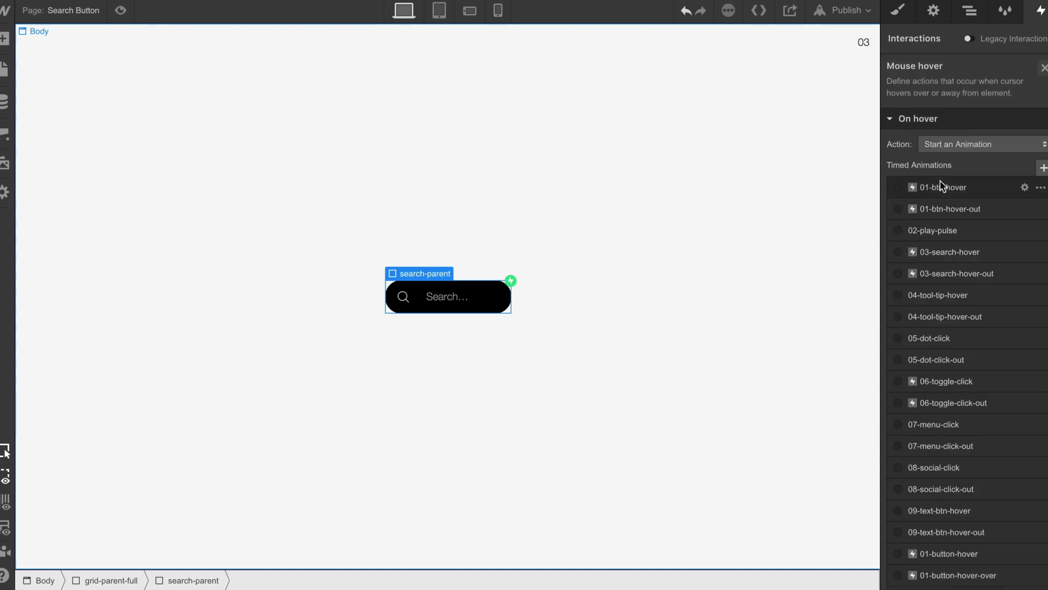
pyautogui.click(1043, 166)
pyautogui.write('03-search-hover')
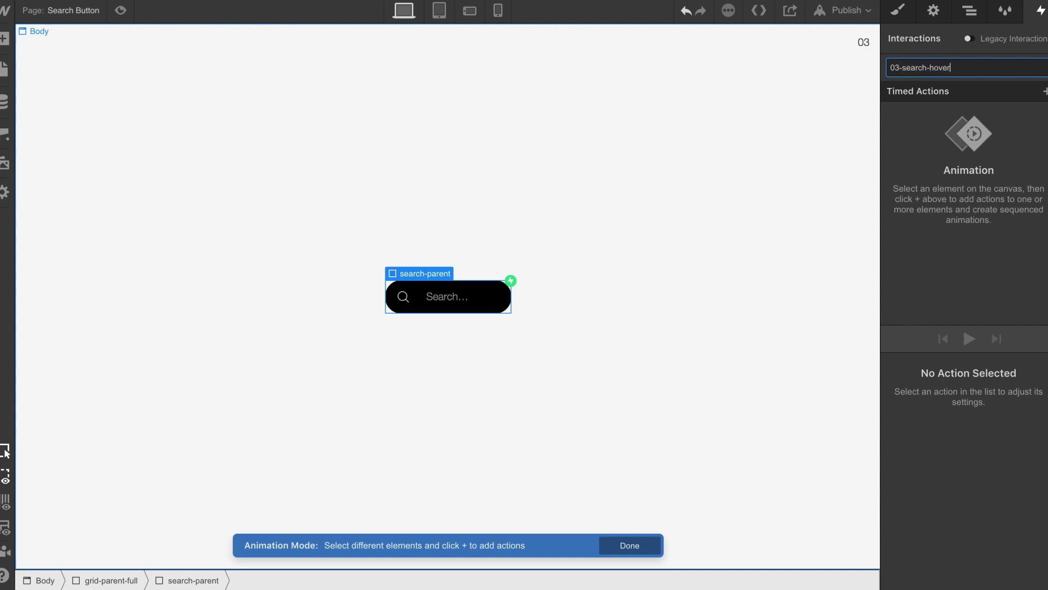
pyautogui.press('Return')
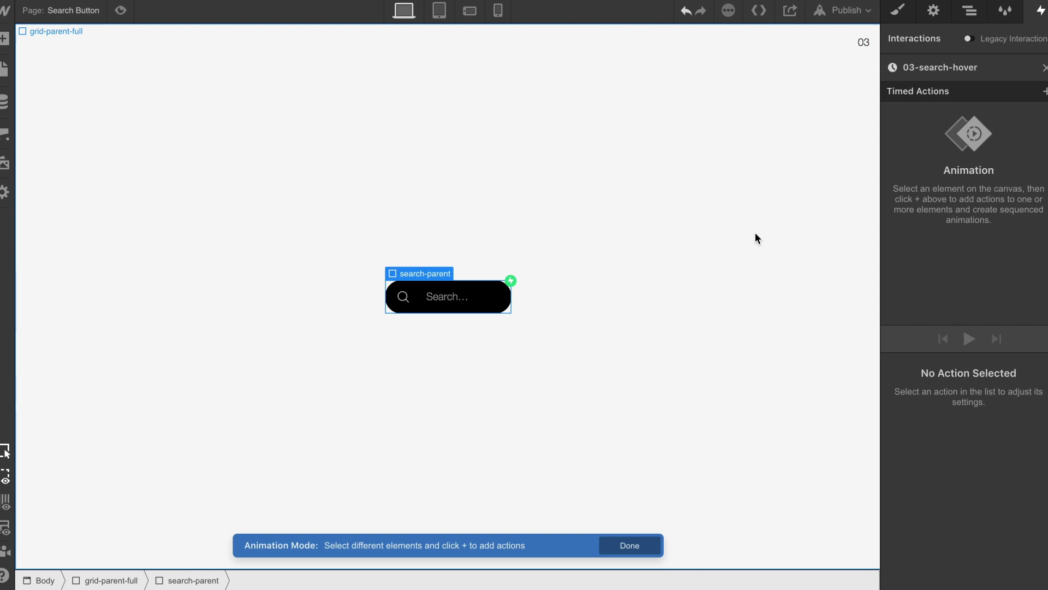
pyautogui.click(1044, 91)
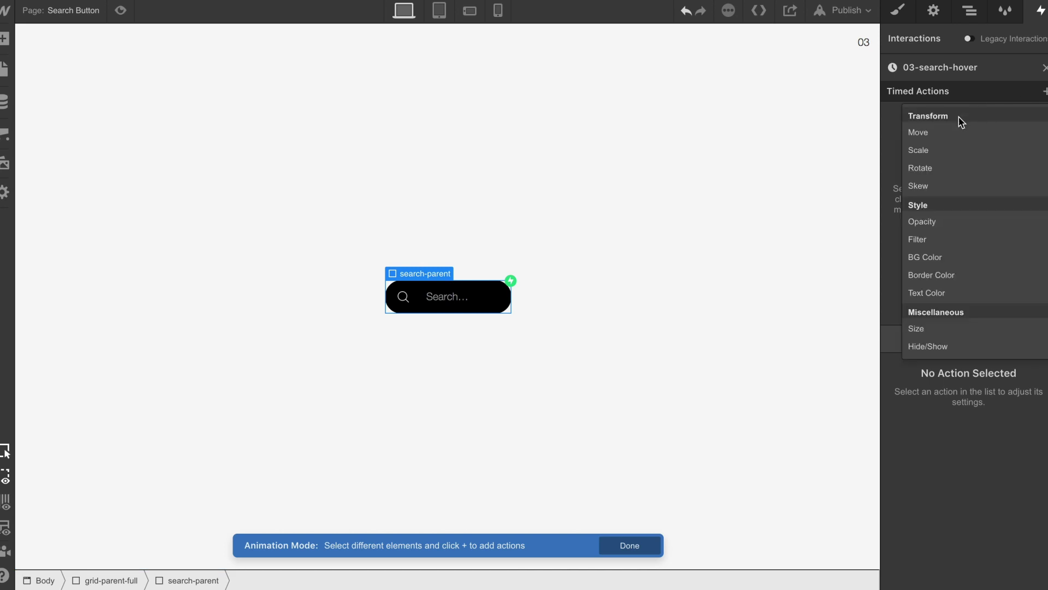
# Add a Size action as the initial state with height 45 px and width 170 px
pyautogui.click(918, 330)
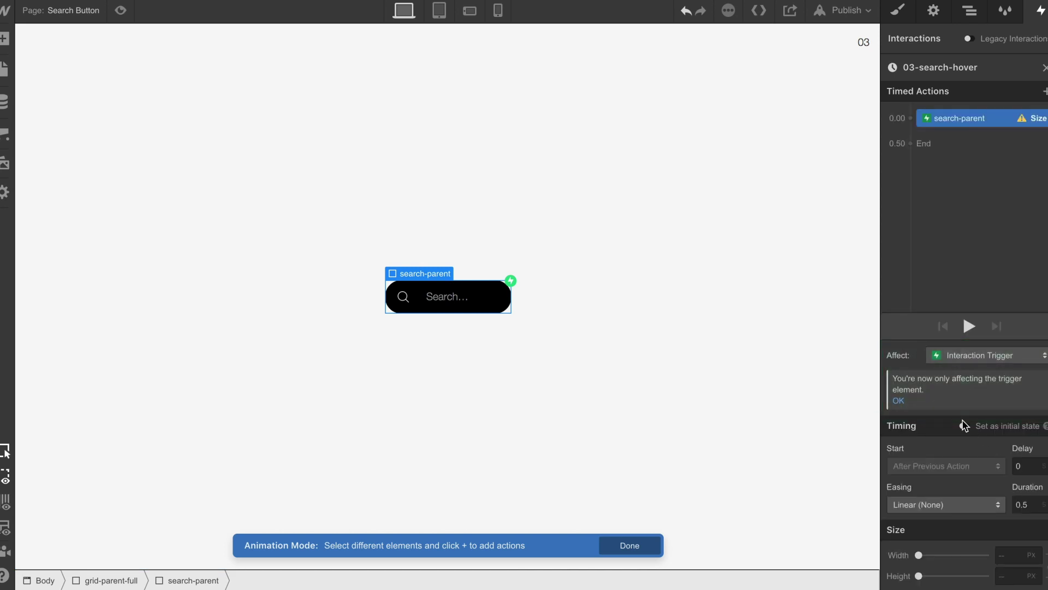
pyautogui.click(964, 427)
pyautogui.click(1007, 484)
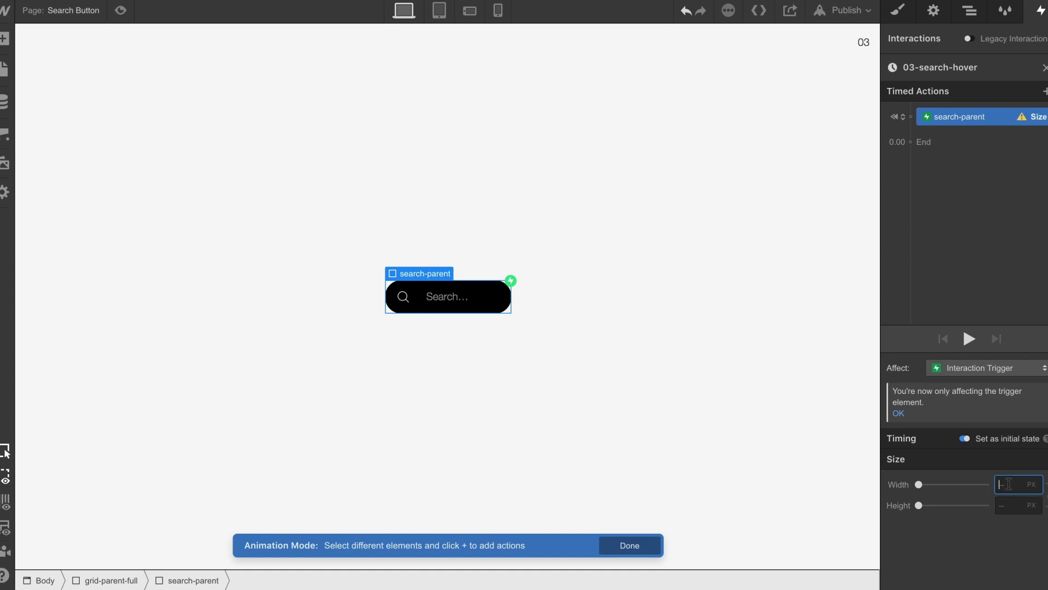
pyautogui.click(1013, 507)
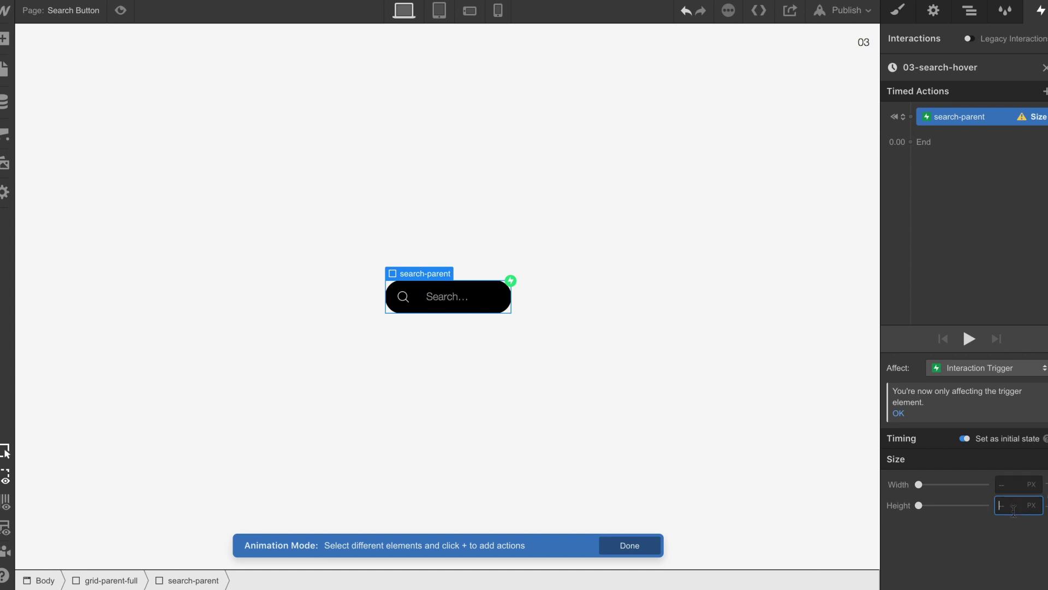
pyautogui.write('45')
pyautogui.click(1006, 486)
pyautogui.write('170')
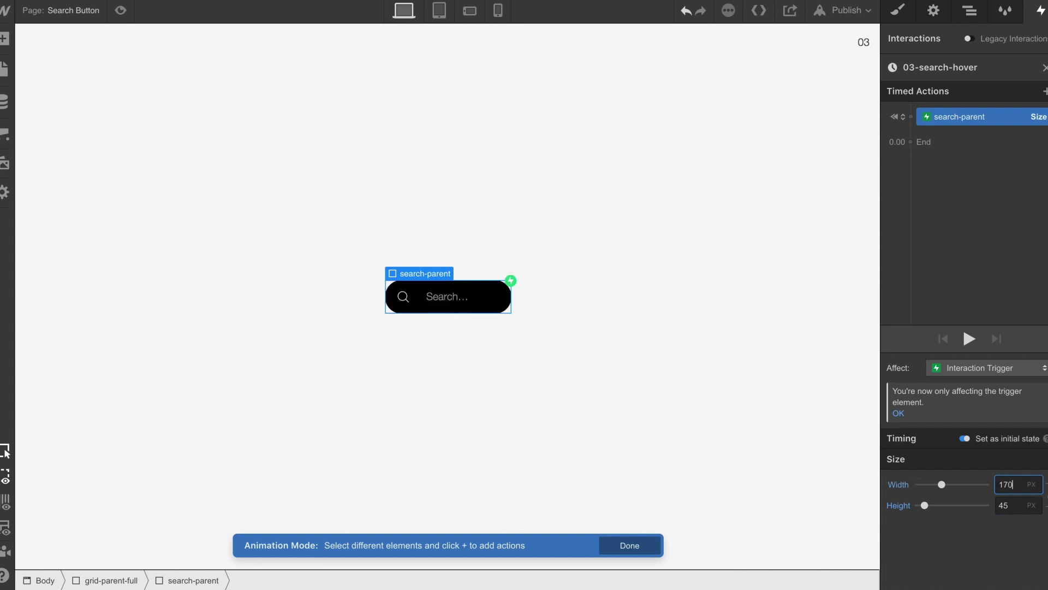
# Check search-parent's current size, then reopen 03-search-hover from the mouse-hover trigger
pyautogui.click(898, 11)
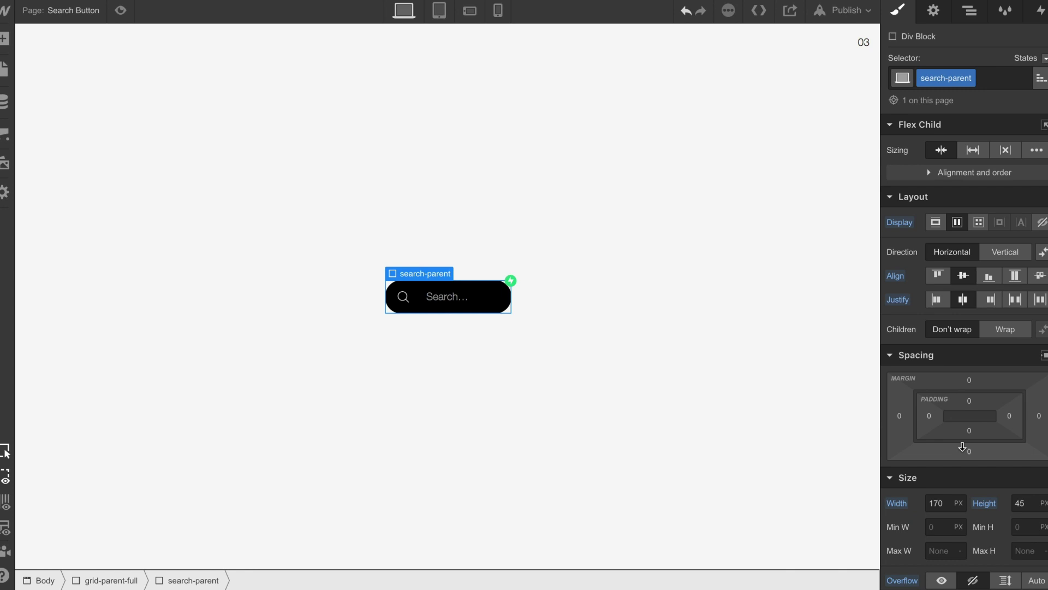
pyautogui.click(1040, 11)
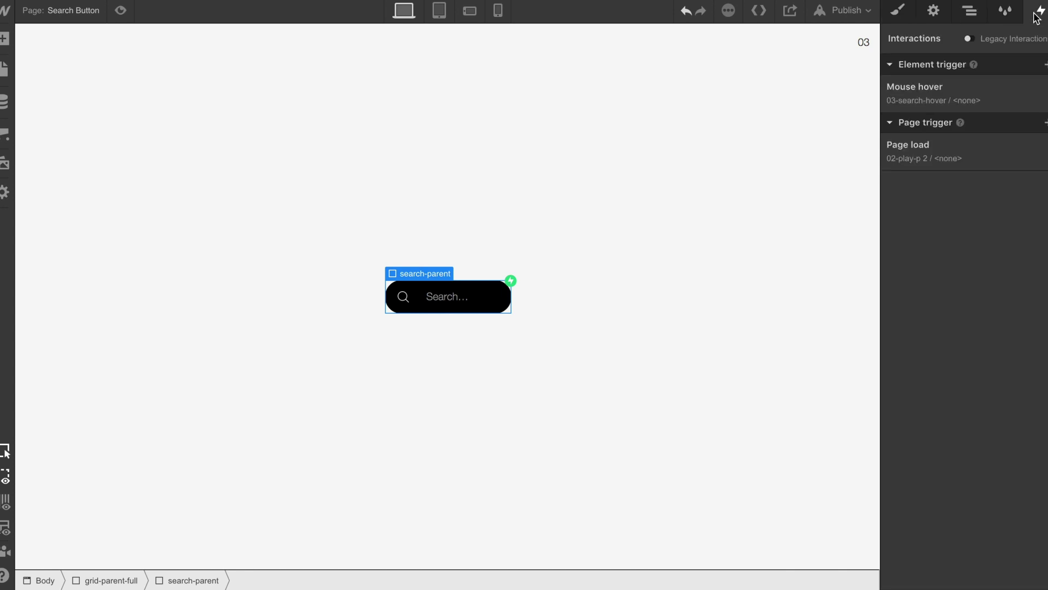
pyautogui.click(947, 89)
pyautogui.scroll(-10, 939, 328)
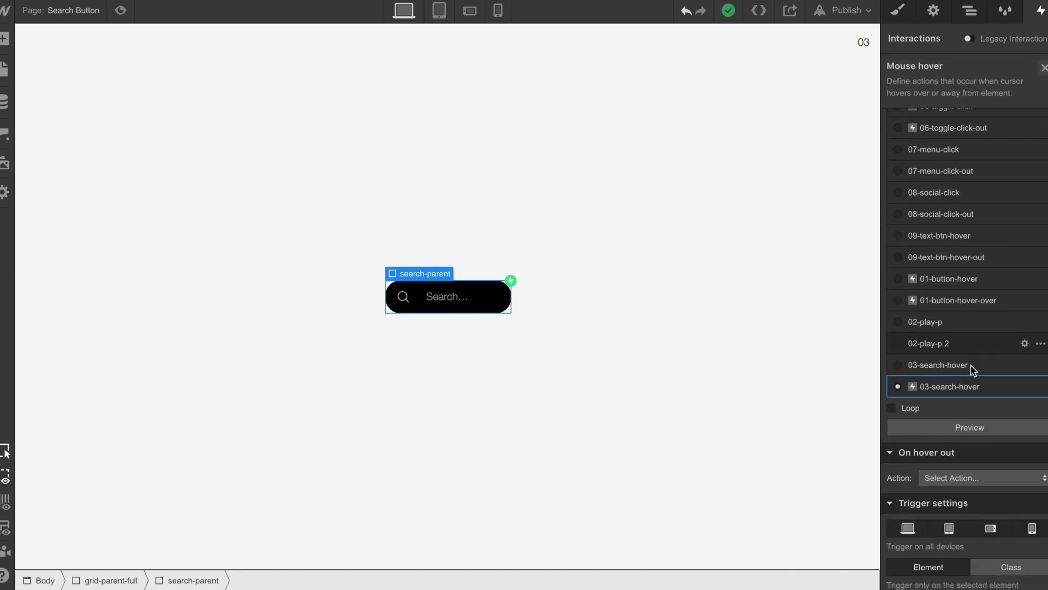
pyautogui.click(961, 388)
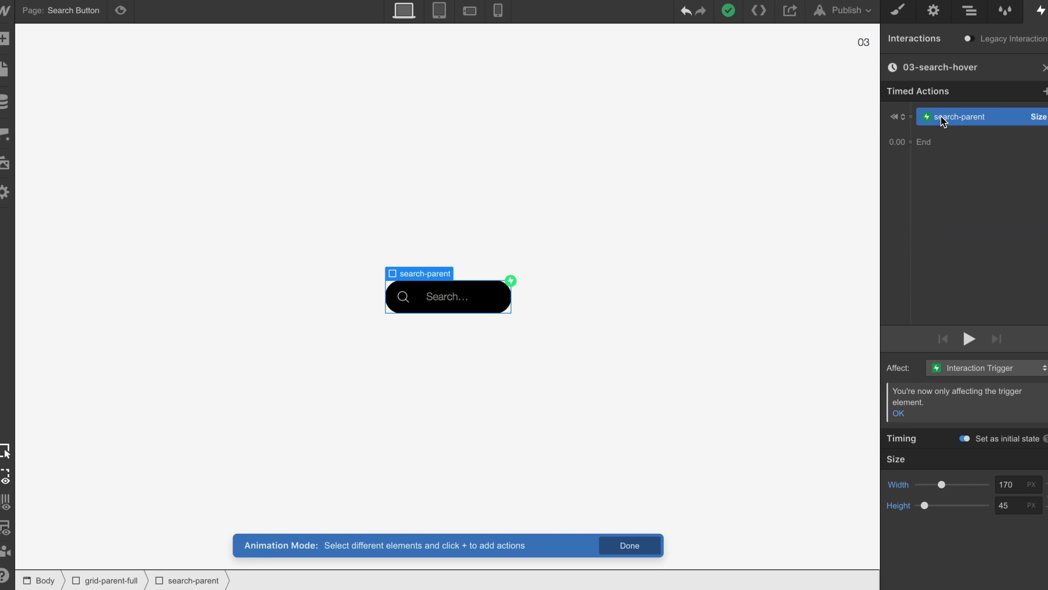
# Lower the starting width to 45 px to match the height, forming a circle
pyautogui.click(1015, 485)
pyautogui.press('BackSpace')
pyautogui.press('BackSpace')
pyautogui.write('00')
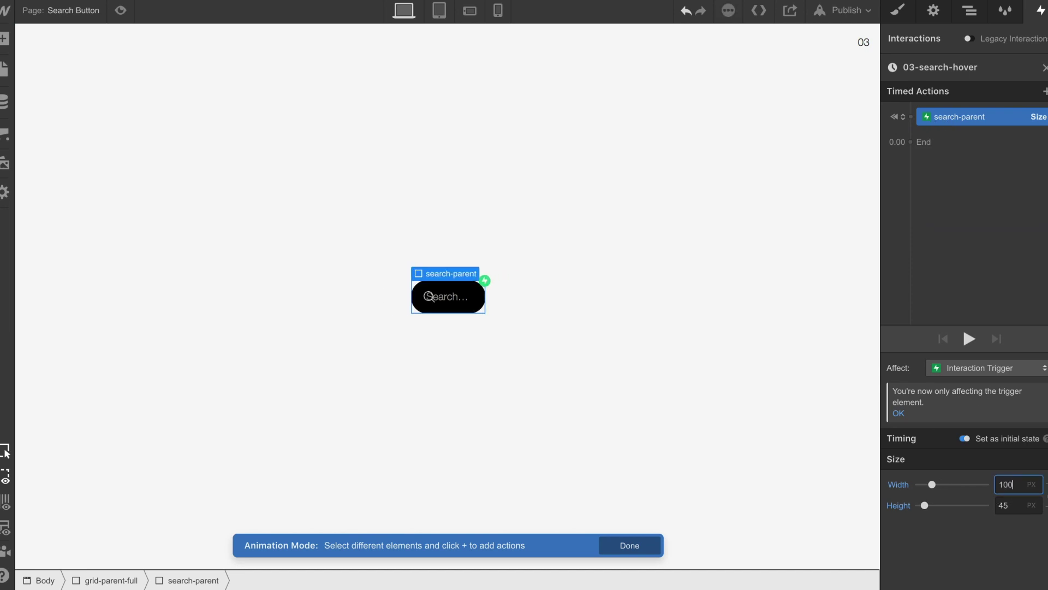
pyautogui.hotkey('shift', 'Down')
pyautogui.hotkey('shift', 'Down')
pyautogui.hotkey('shift', 'Down')
pyautogui.hotkey('shift', 'Down')
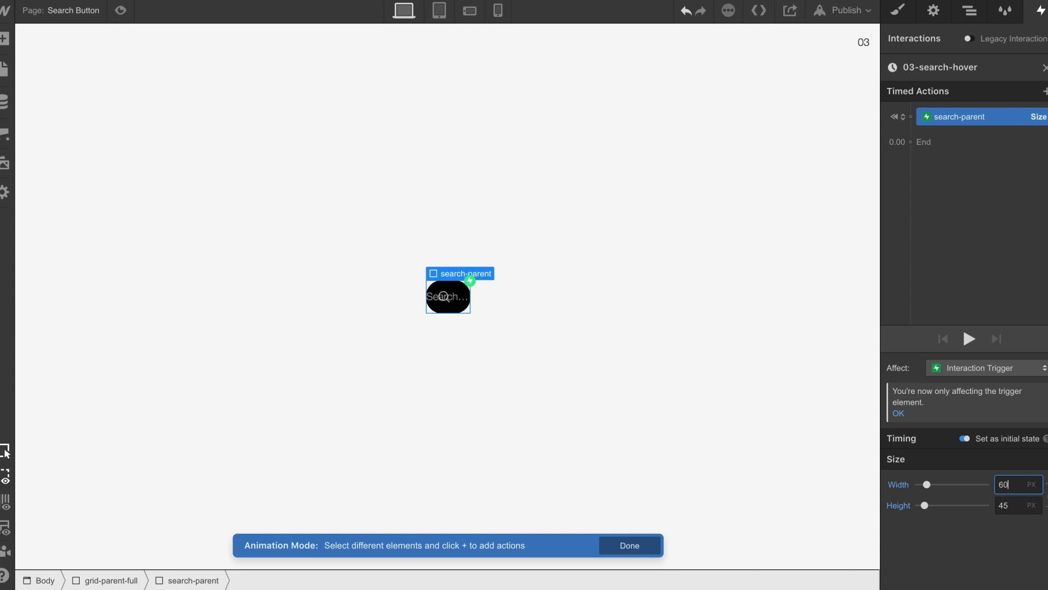
pyautogui.hotkey('shift', 'Down')
pyautogui.hotkey('shift', 'Down')
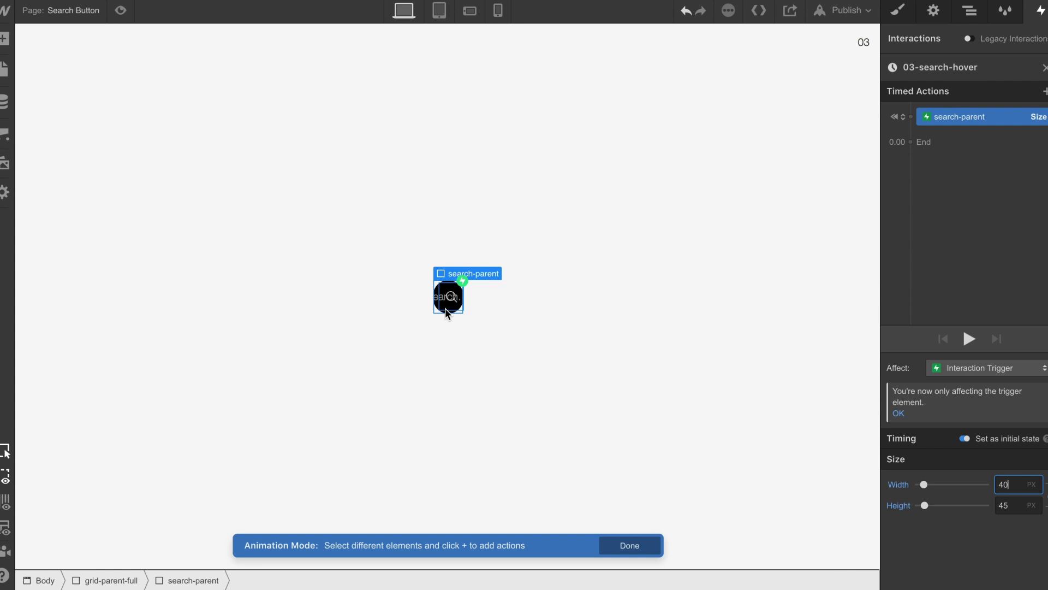
pyautogui.press('Up')
pyautogui.press('Up')
pyautogui.press('Up')
pyautogui.press('Up')
pyautogui.press('Up')
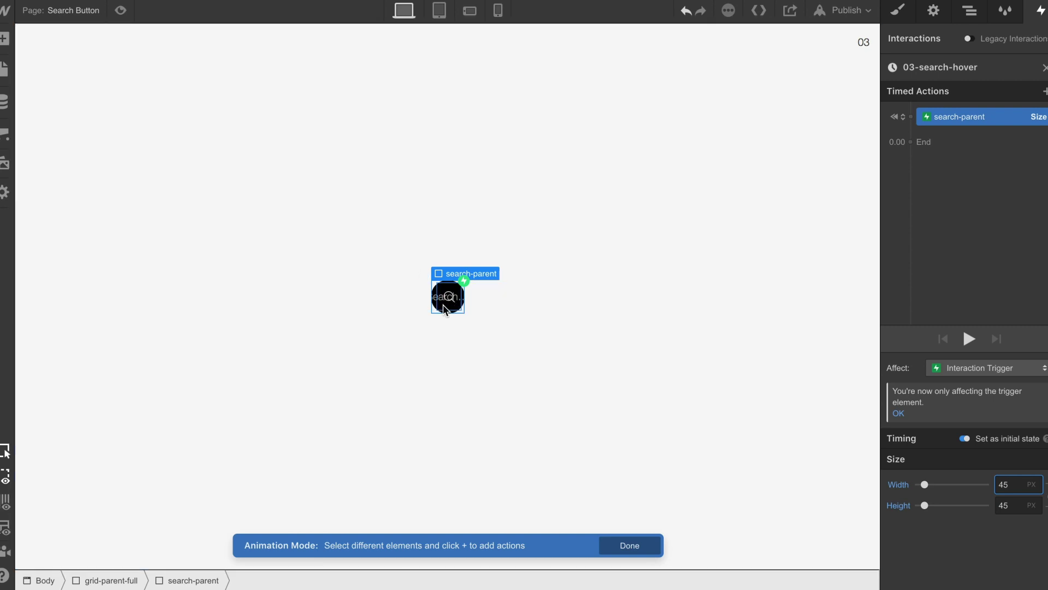
# Set the s-btn icon button's Position Left offset to 4 px
pyautogui.click(446, 309)
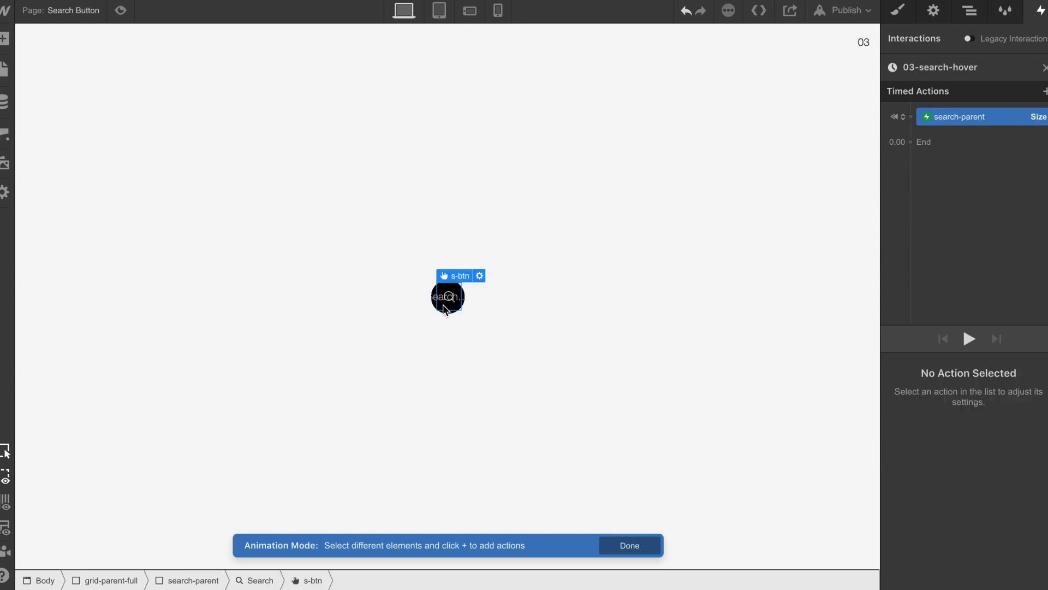
pyautogui.click(969, 12)
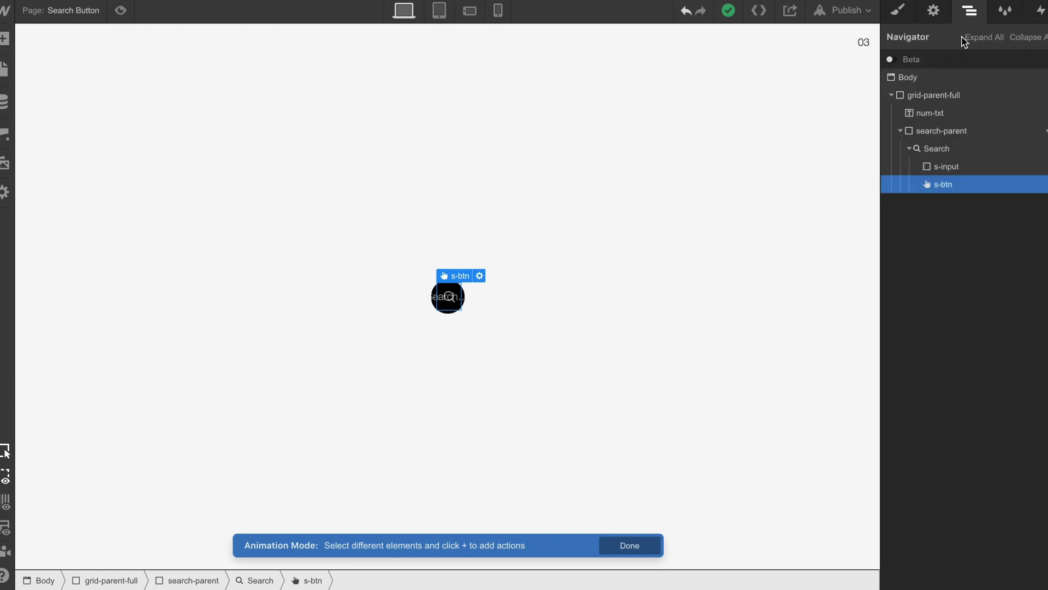
pyautogui.click(897, 11)
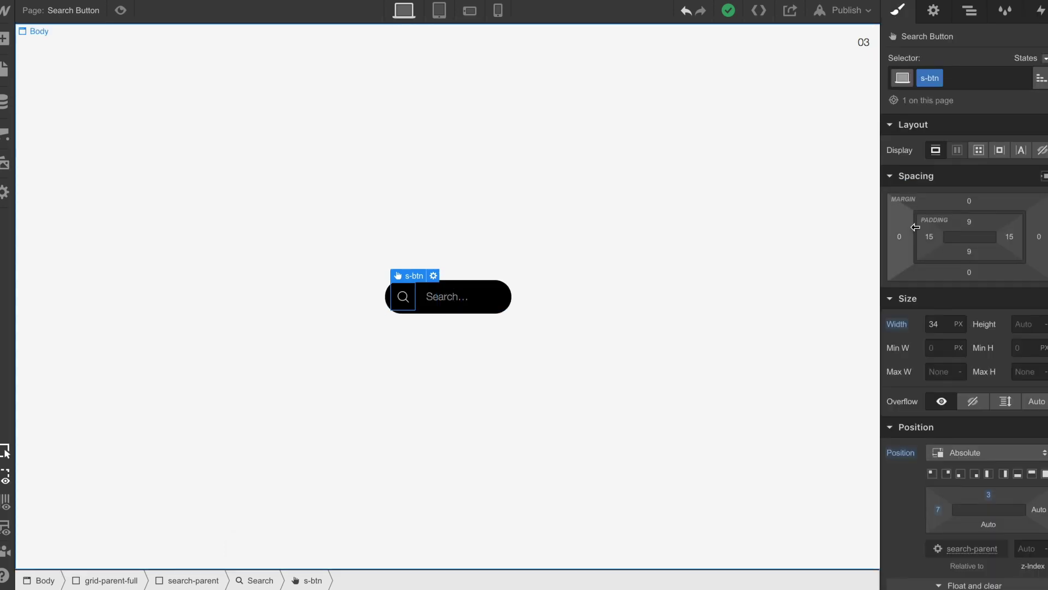
pyautogui.scroll(-2, 932, 348)
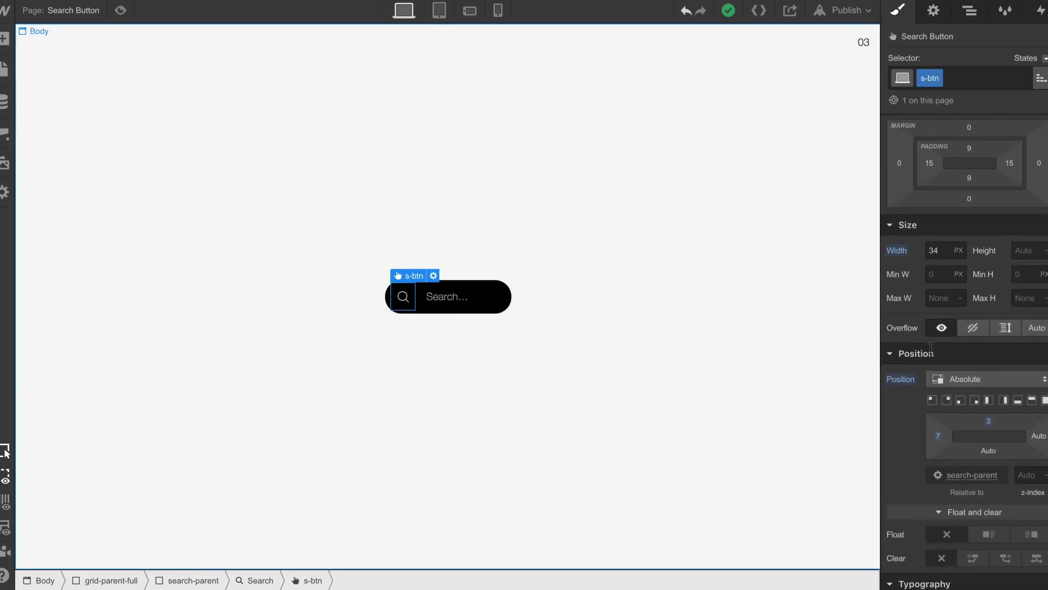
pyautogui.click(936, 431)
pyautogui.write('6')
pyautogui.press('Down')
pyautogui.press('Down')
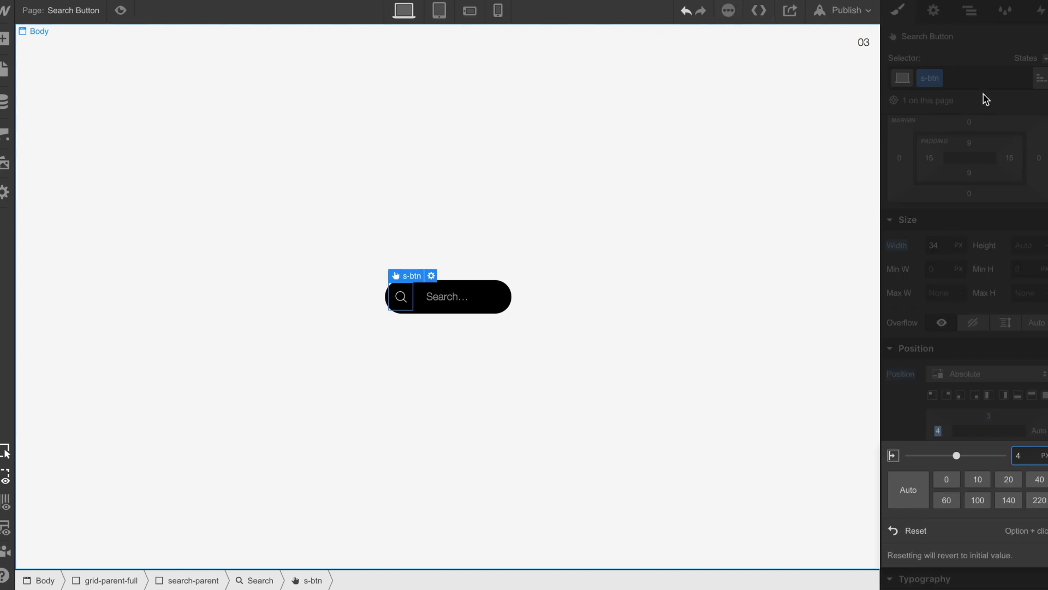
pyautogui.click(1042, 17)
# Open search-parent's 03-search-hover timeline from its mouse-hover trigger, then reselect the icon button
pyautogui.click(1041, 16)
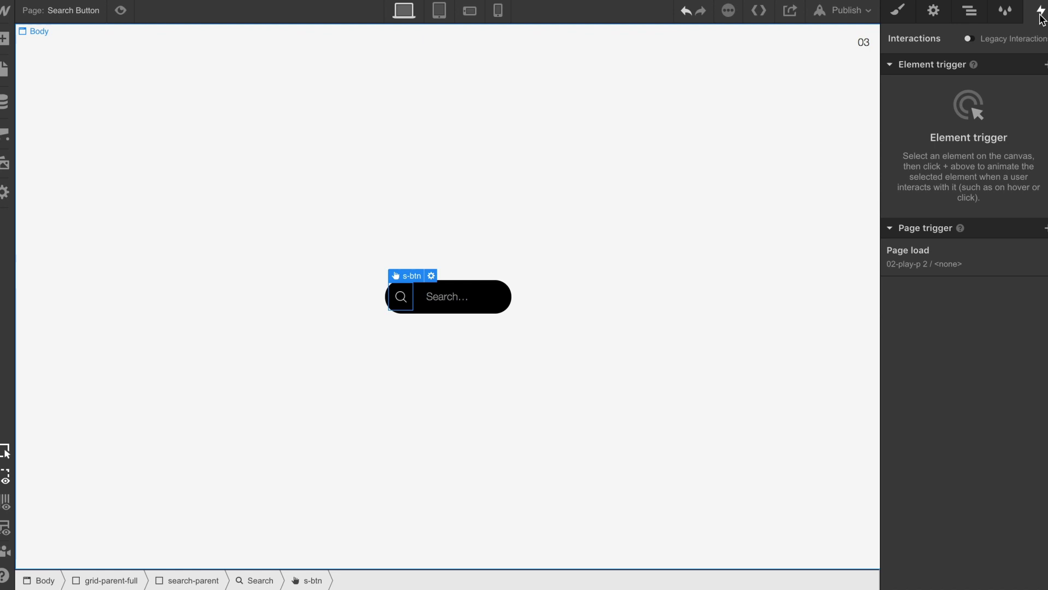
pyautogui.click(970, 11)
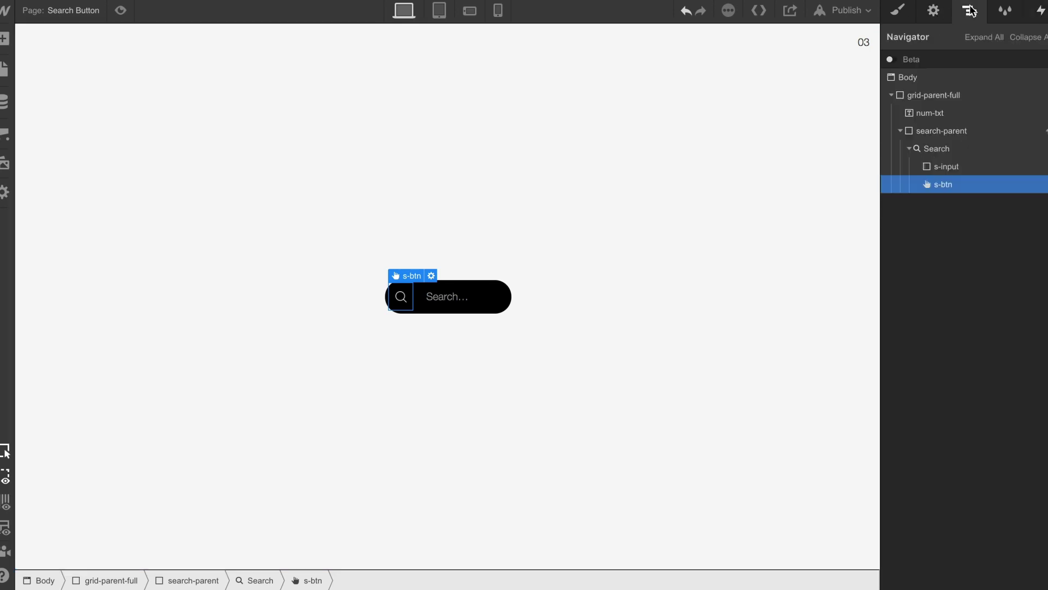
pyautogui.click(931, 132)
pyautogui.click(1041, 11)
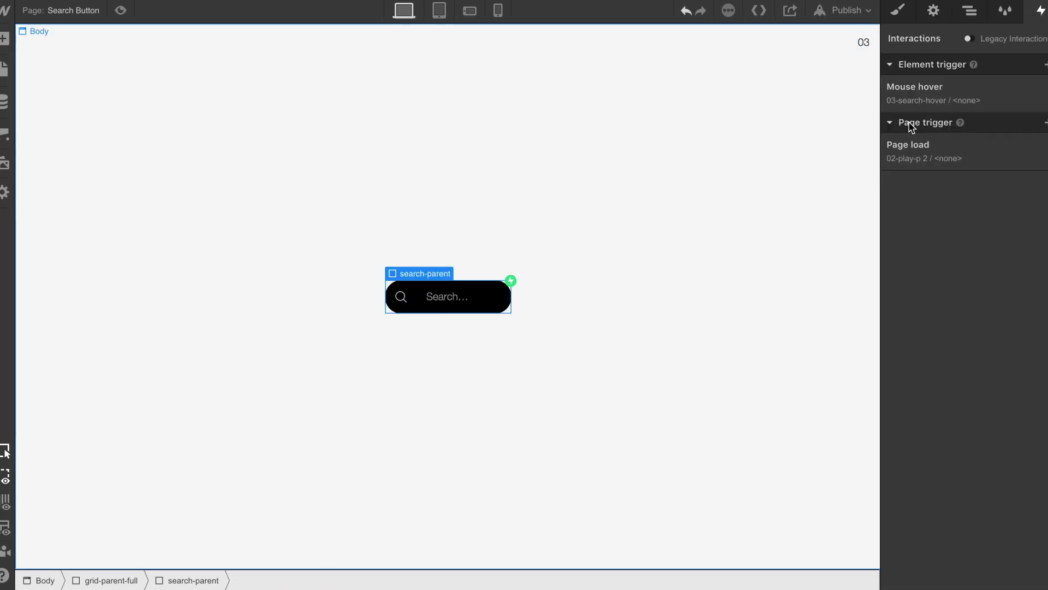
pyautogui.click(908, 94)
pyautogui.scroll(-5, 917, 240)
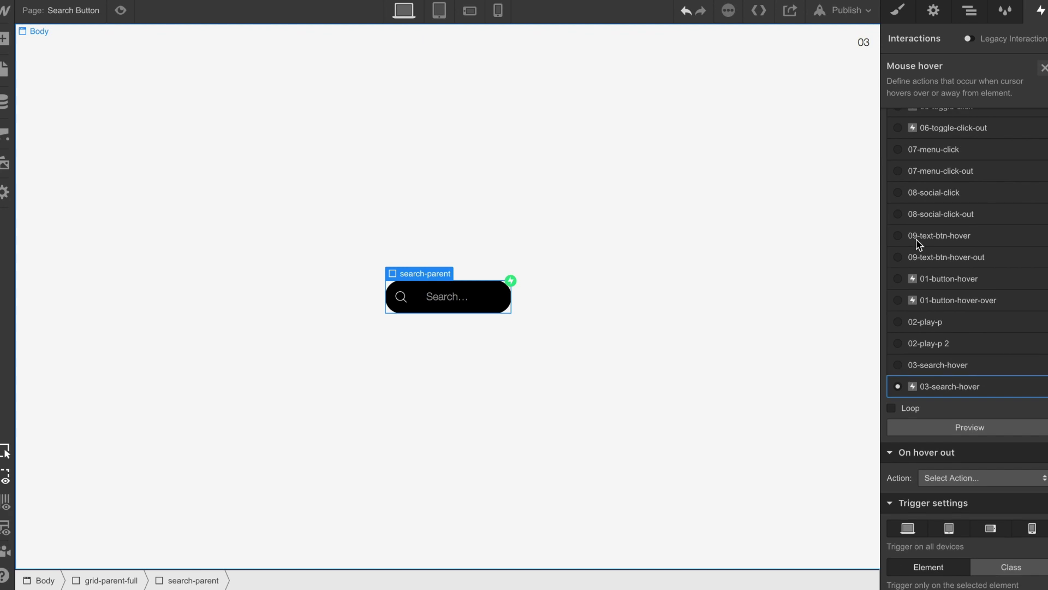
pyautogui.click(951, 382)
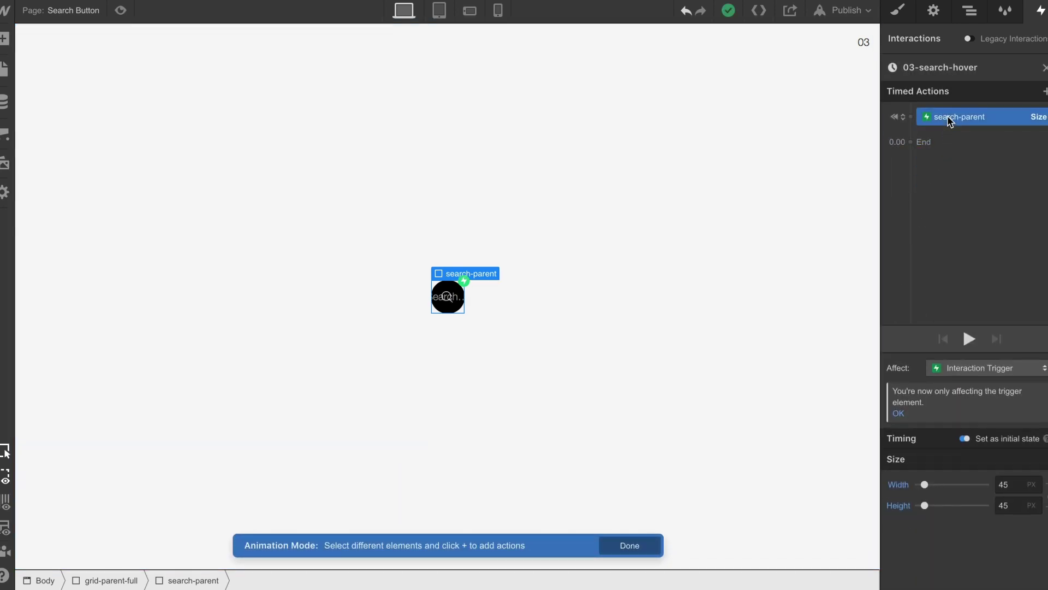
pyautogui.click(452, 304)
# Leave animation mode, check the button's left offset and the page-load trigger's animation
pyautogui.click(900, 11)
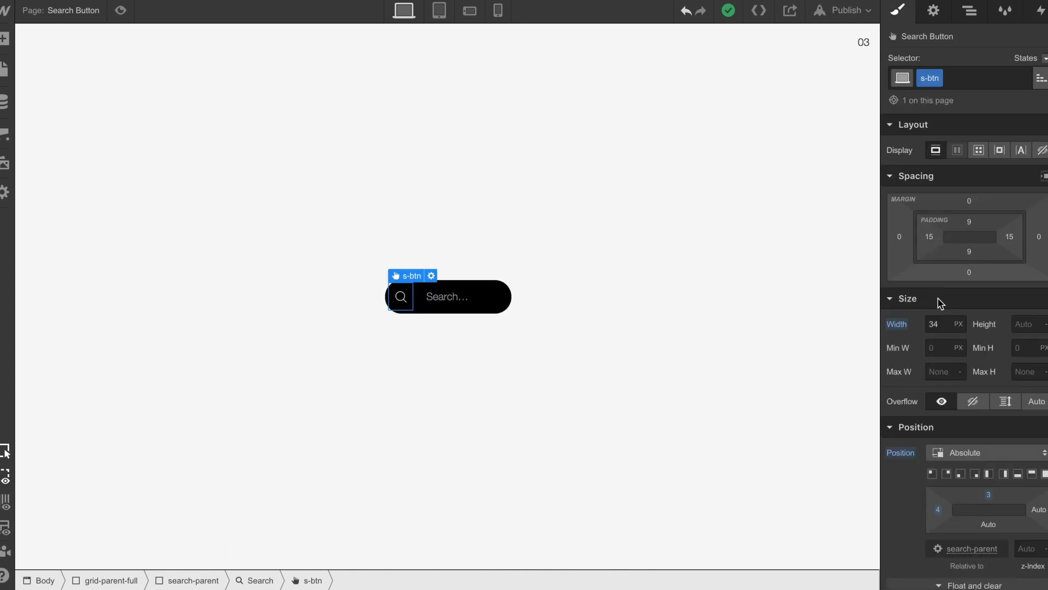
pyautogui.click(939, 510)
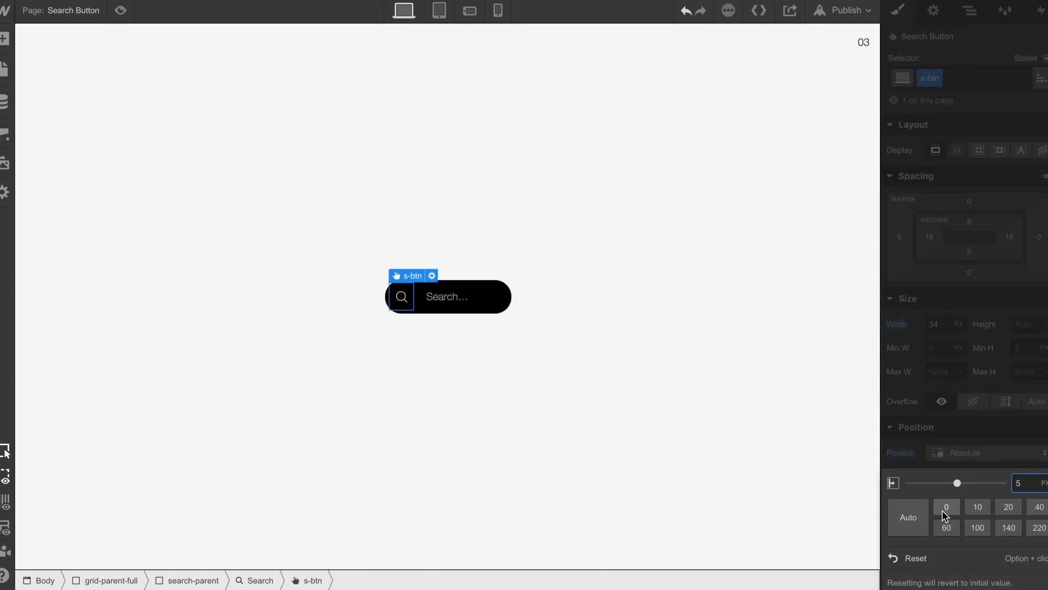
pyautogui.click(1040, 12)
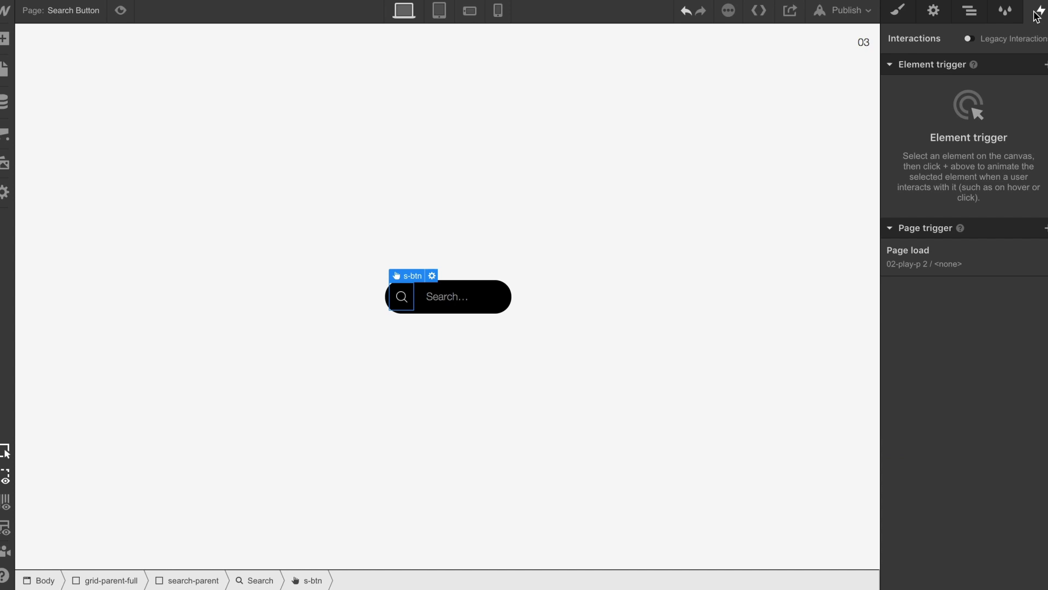
pyautogui.click(915, 262)
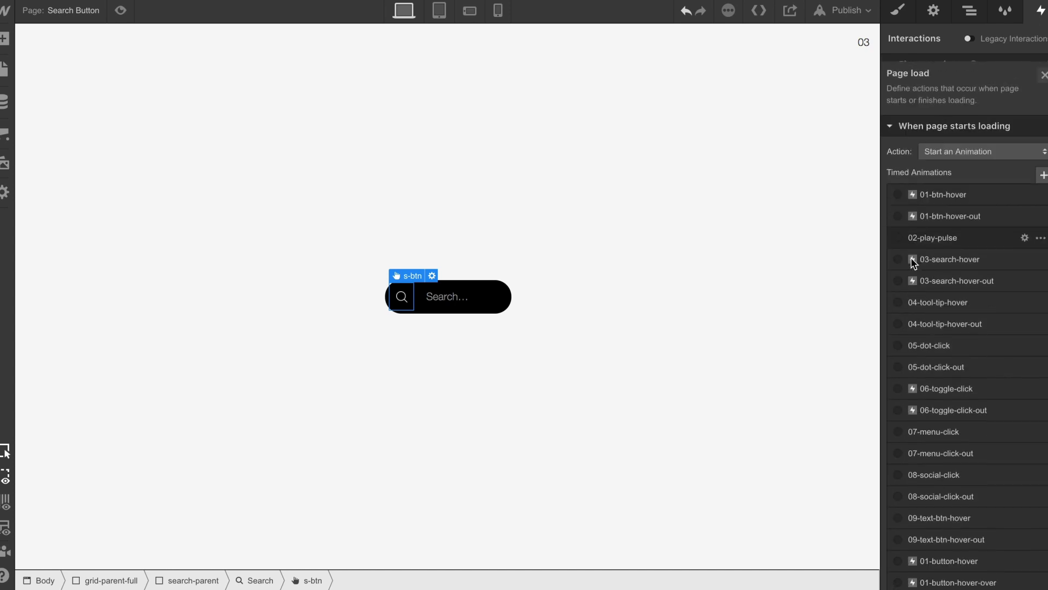
pyautogui.scroll(-5, 915, 379)
pyautogui.click(946, 376)
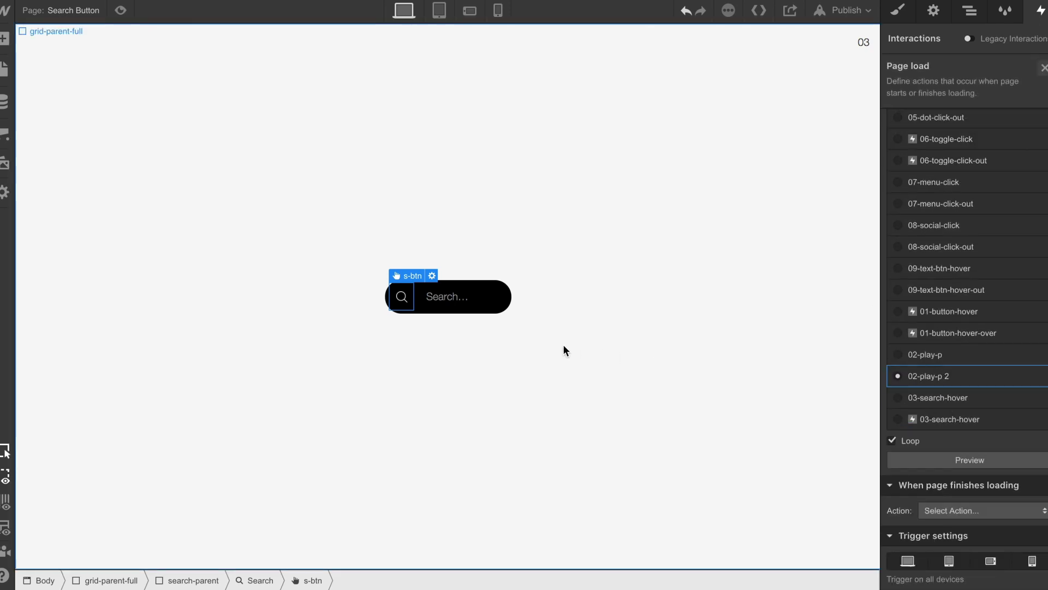
# Select search-parent and open its mouse-hover 03-search-hover animation timeline
pyautogui.click(970, 12)
pyautogui.click(931, 132)
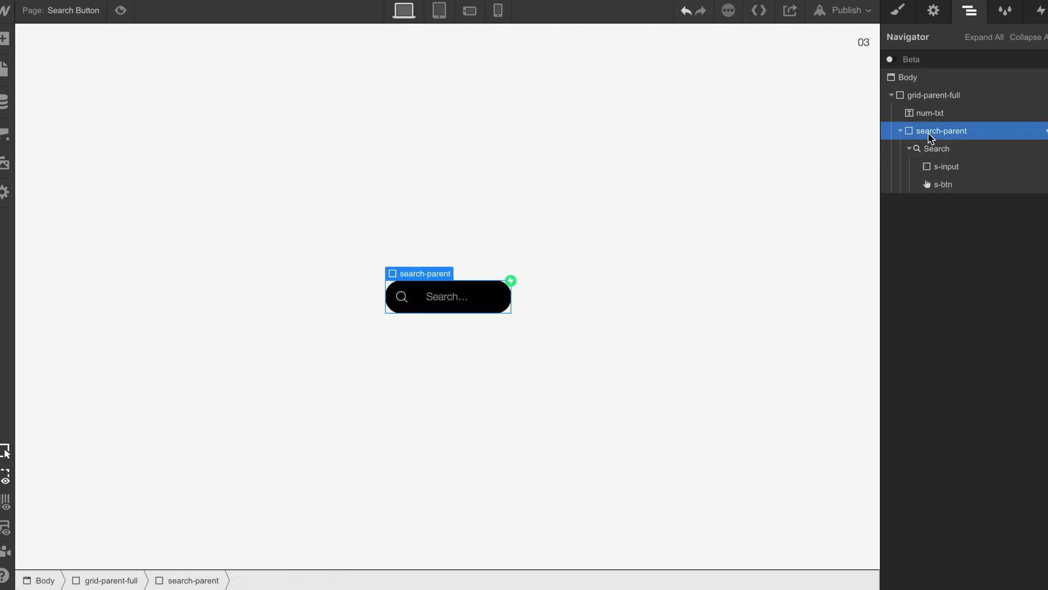
pyautogui.click(1040, 12)
pyautogui.click(905, 99)
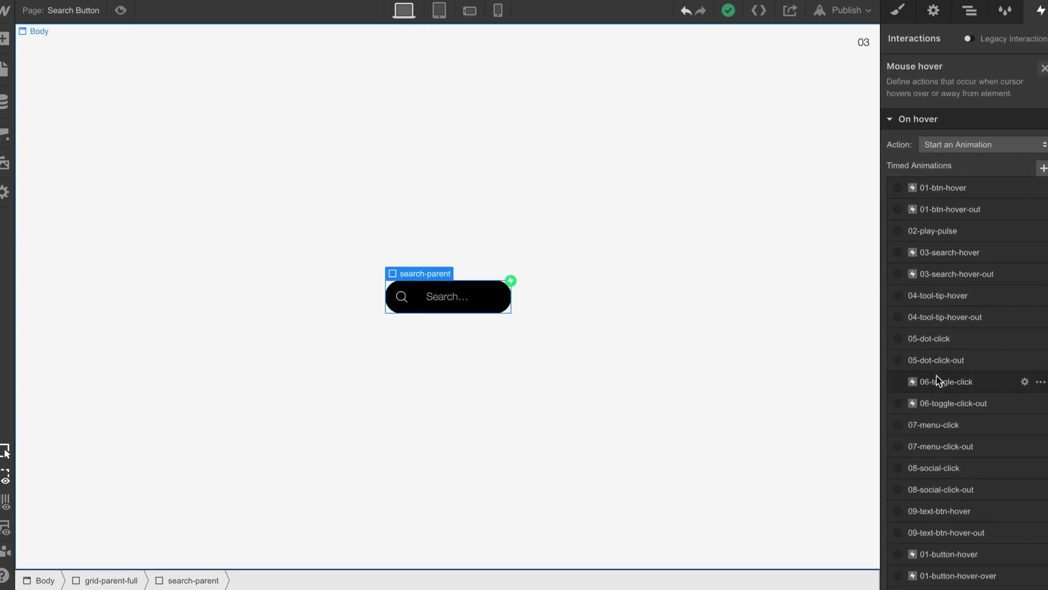
pyautogui.scroll(-5, 937, 382)
pyautogui.click(936, 405)
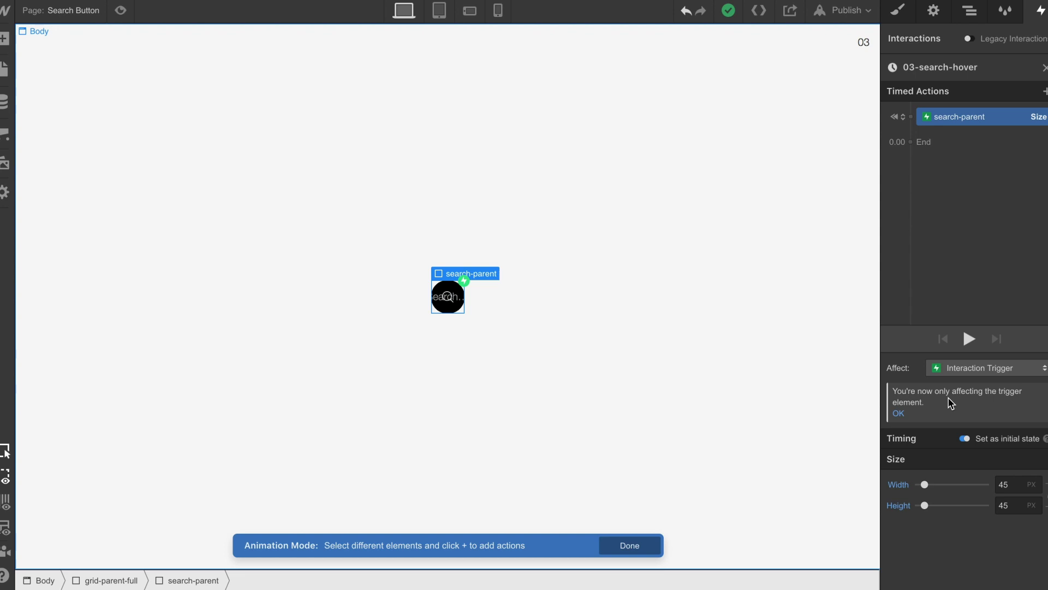
# Add a Size action growing search-parent to width 170 and height 45
pyautogui.click(910, 130)
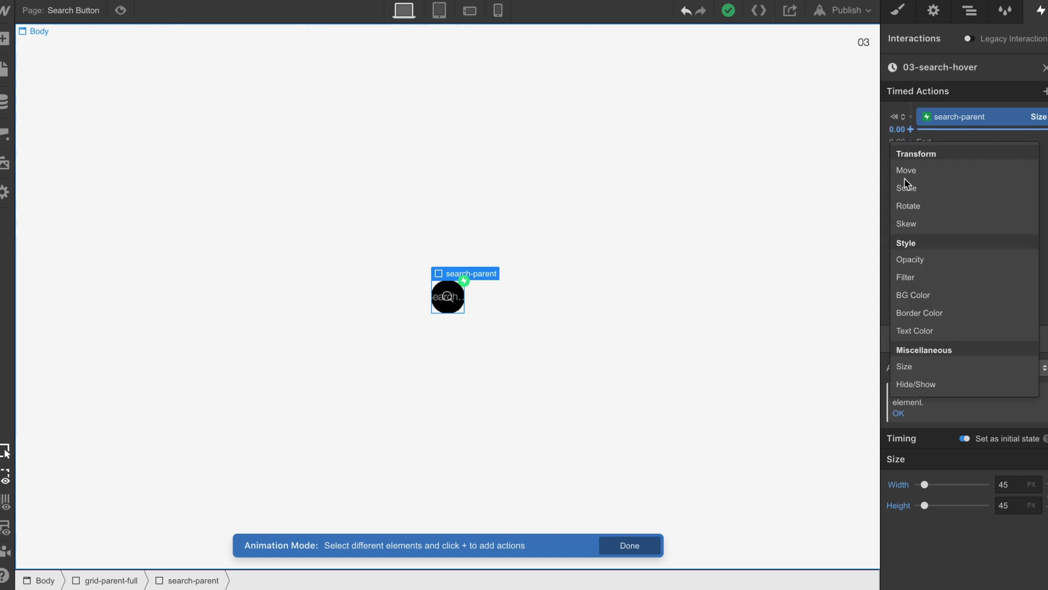
pyautogui.click(905, 366)
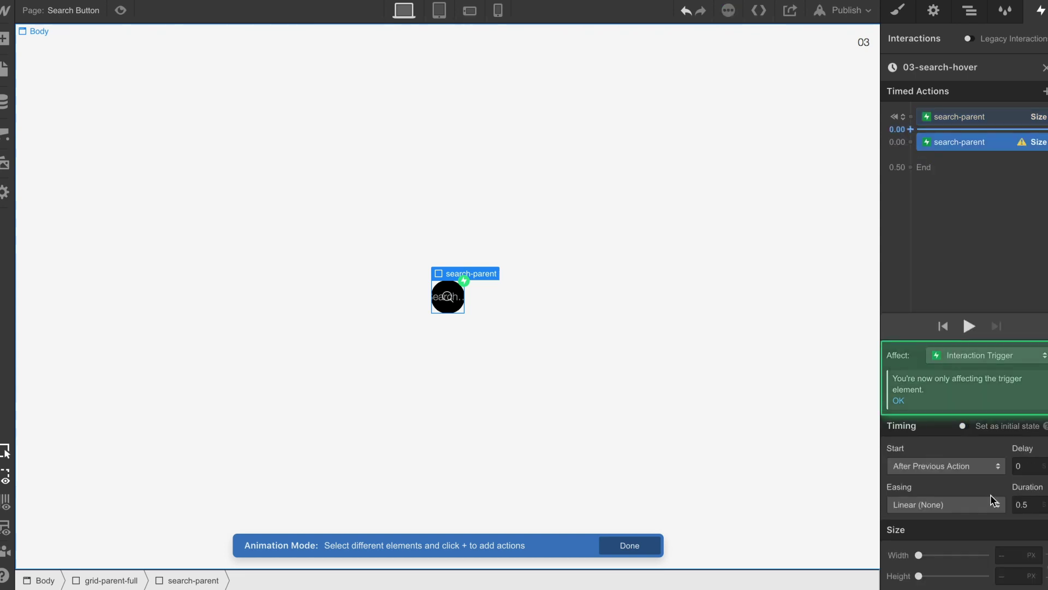
pyautogui.click(1014, 554)
pyautogui.write('170')
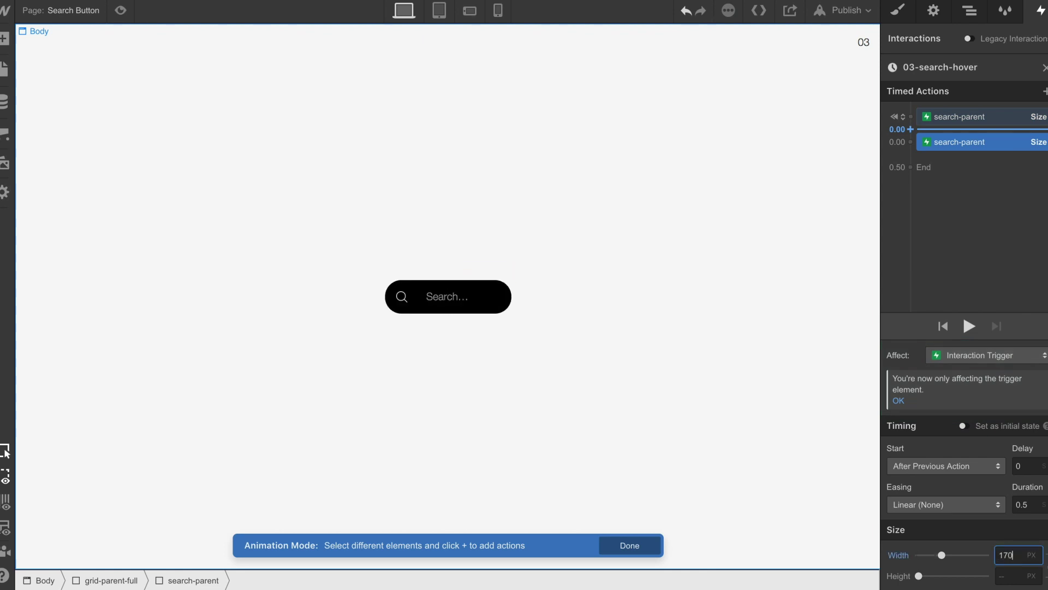
pyautogui.click(1015, 580)
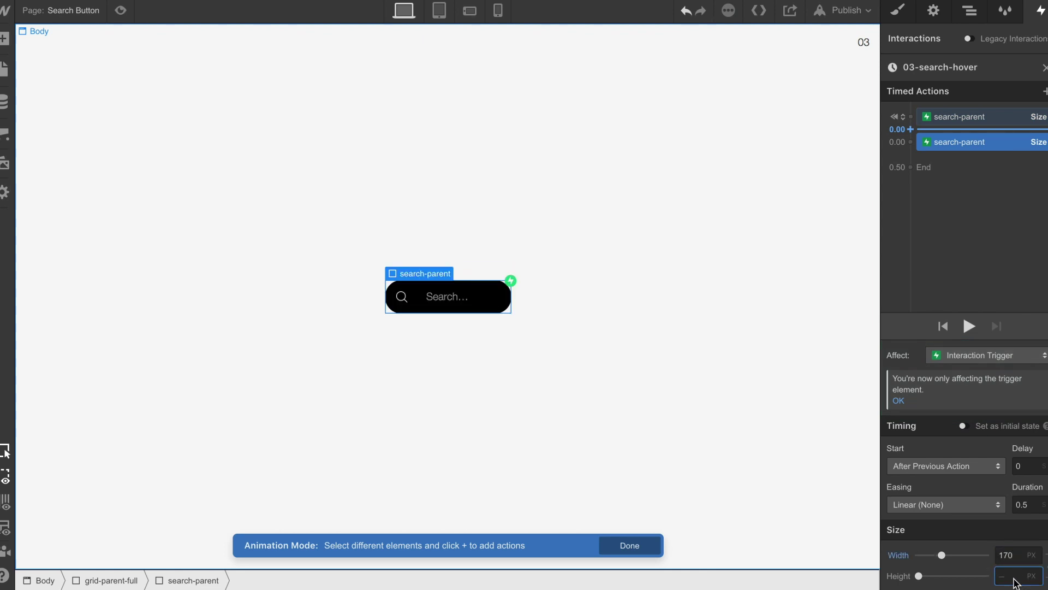
pyautogui.write('45')
# Give the s-input field an initial-state Opacity action of 0
pyautogui.click(470, 300)
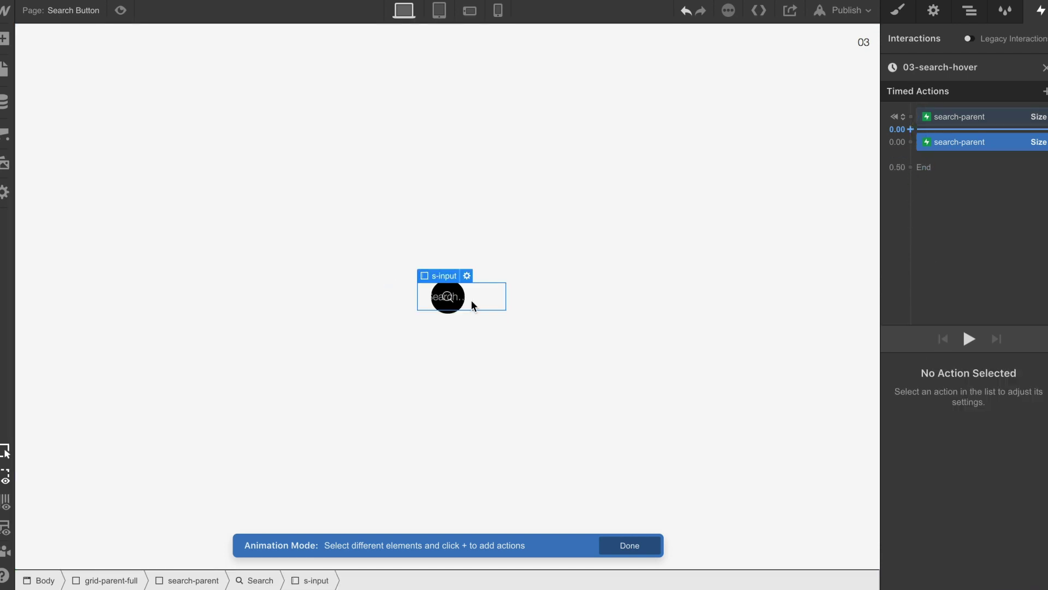
pyautogui.click(911, 117)
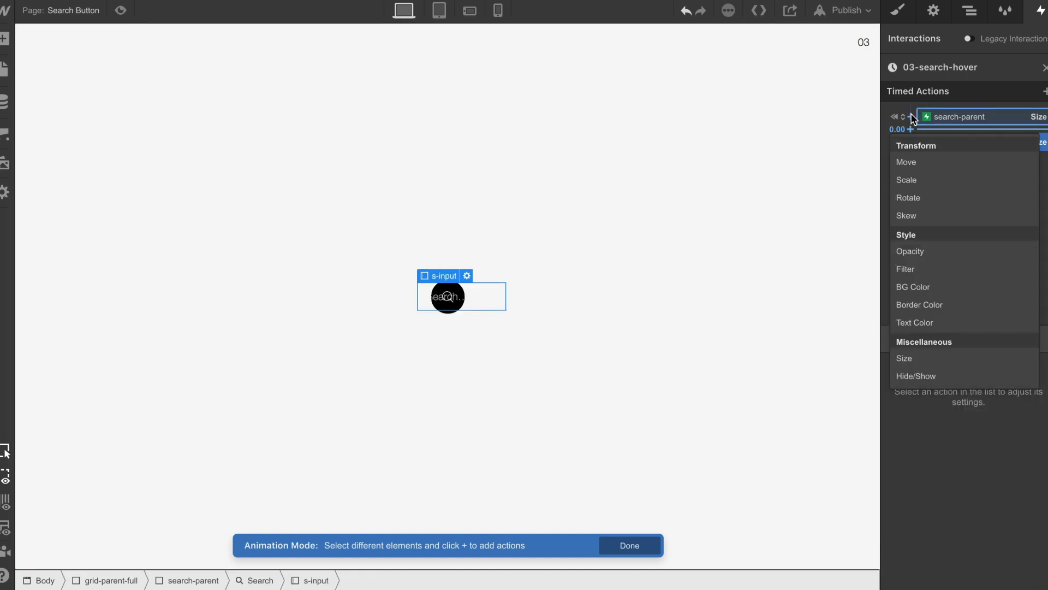
pyautogui.click(923, 252)
pyautogui.moveTo(986, 506); pyautogui.dragTo(892, 504)
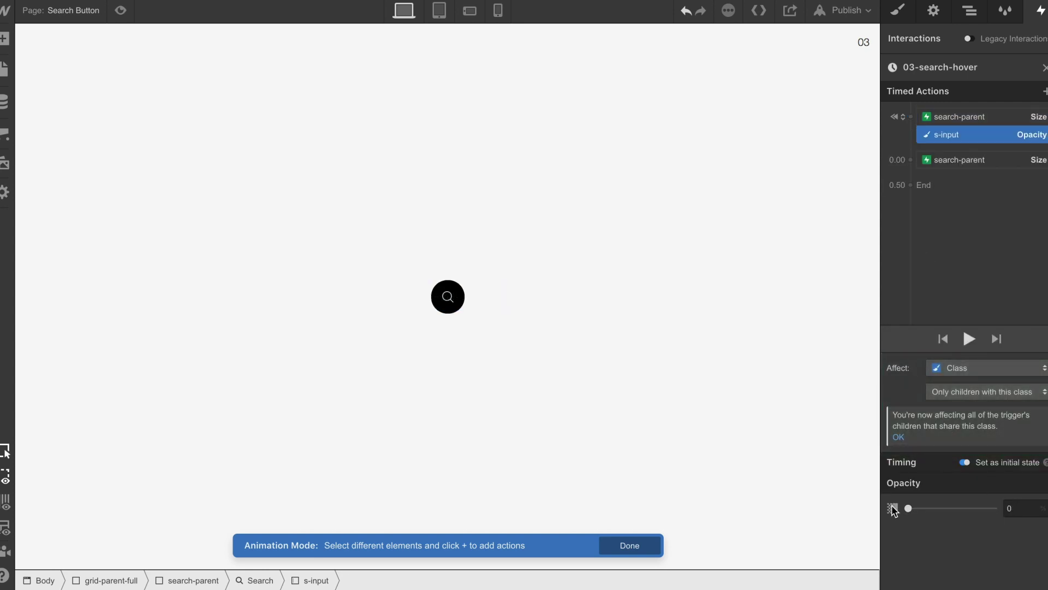
# Add an Opacity fade-in action for the input with a 0.2 s delay
pyautogui.click(910, 159)
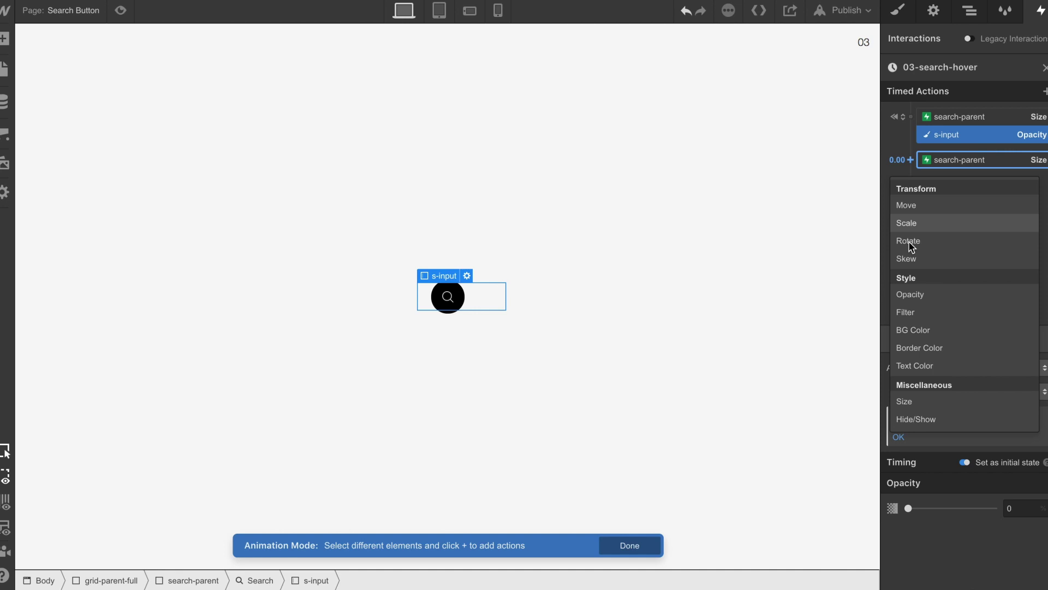
pyautogui.click(916, 295)
pyautogui.click(1028, 484)
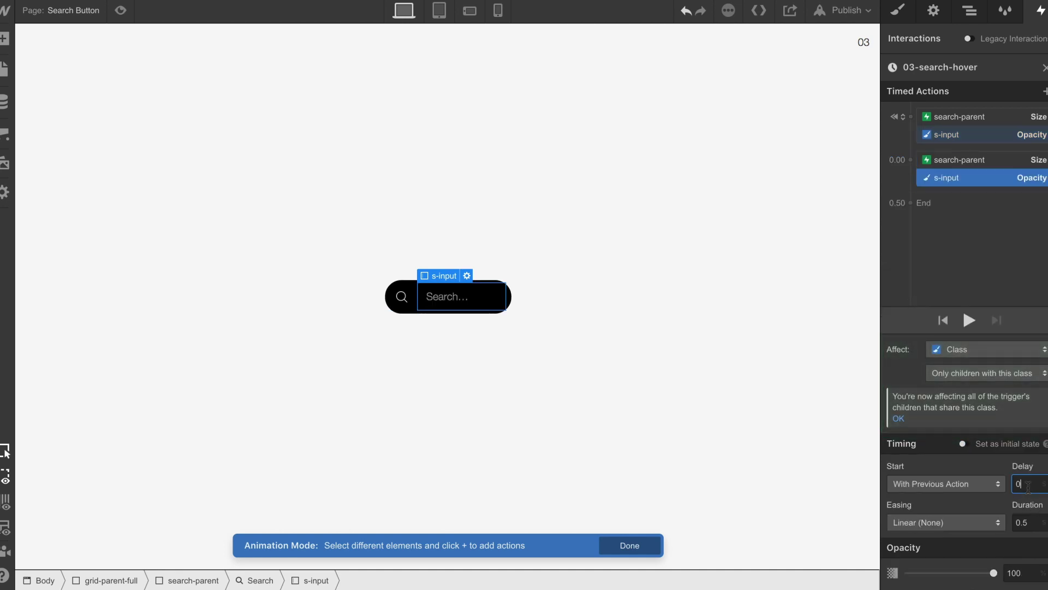
pyautogui.write('.2')
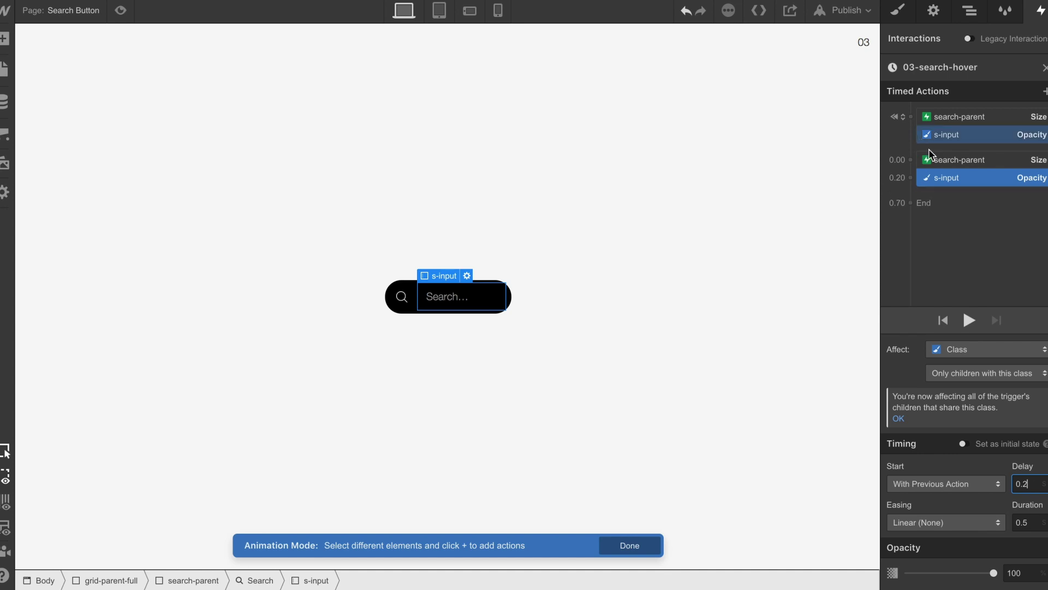
# Give the search-parent size step Out Elastic easing and adjust its duration
pyautogui.click(951, 167)
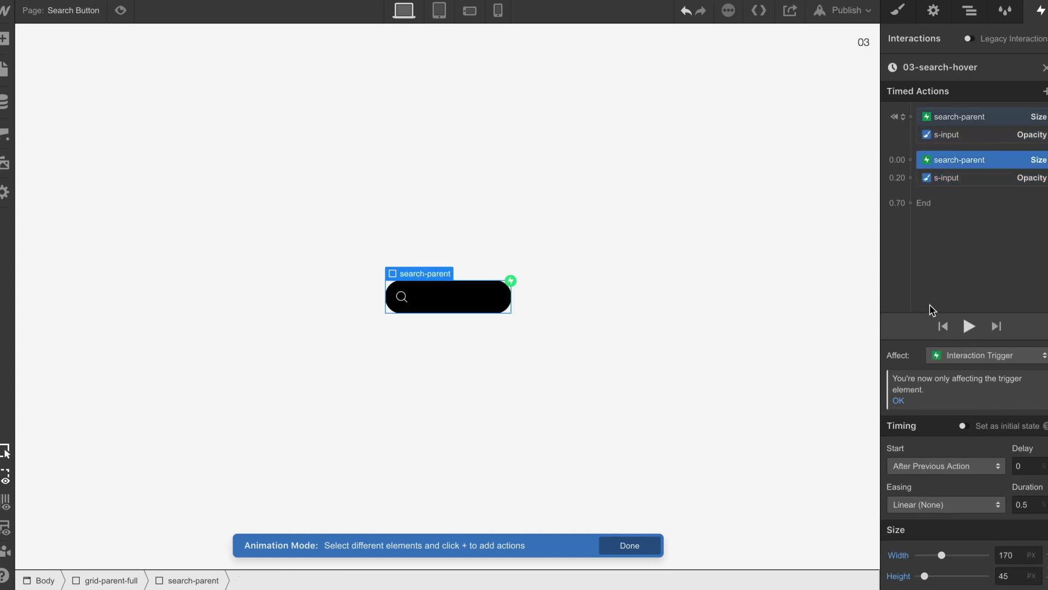
pyautogui.click(950, 508)
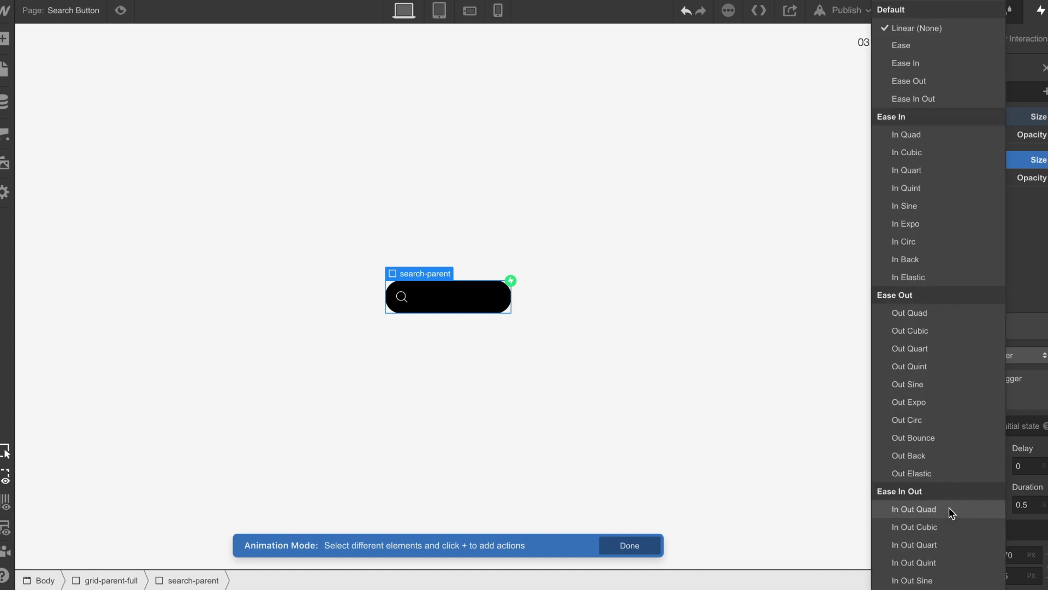
pyautogui.click(913, 473)
pyautogui.click(1019, 504)
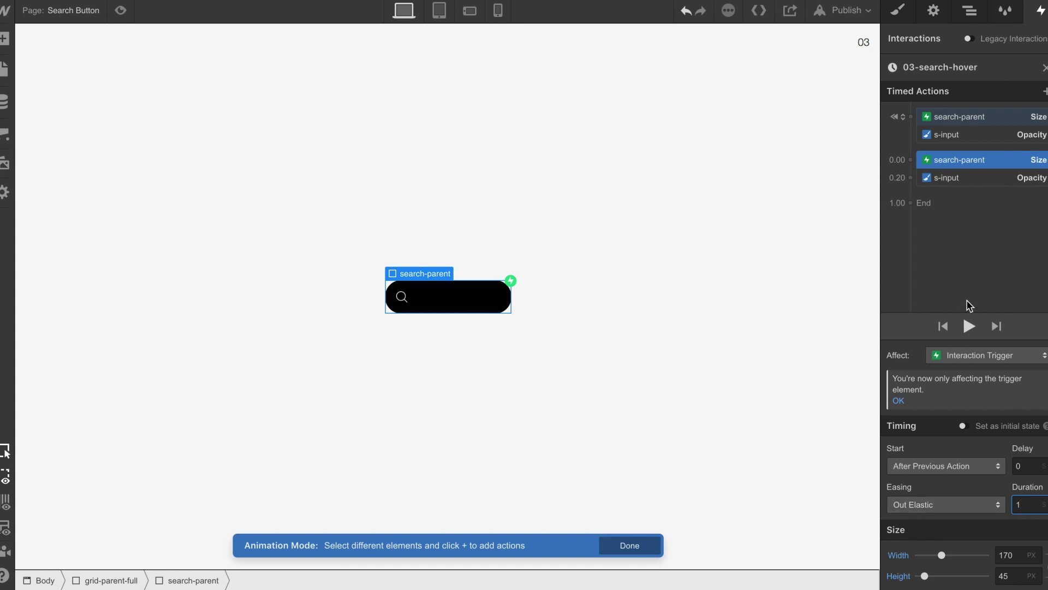
# Give the s-input fade step Ease easing
pyautogui.click(936, 176)
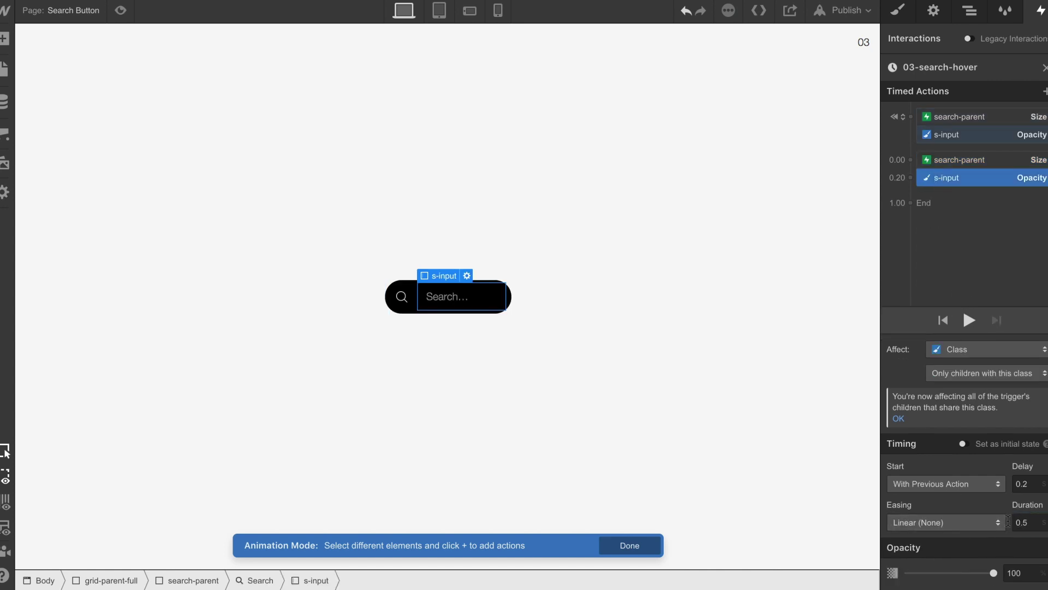
pyautogui.click(985, 523)
pyautogui.click(912, 45)
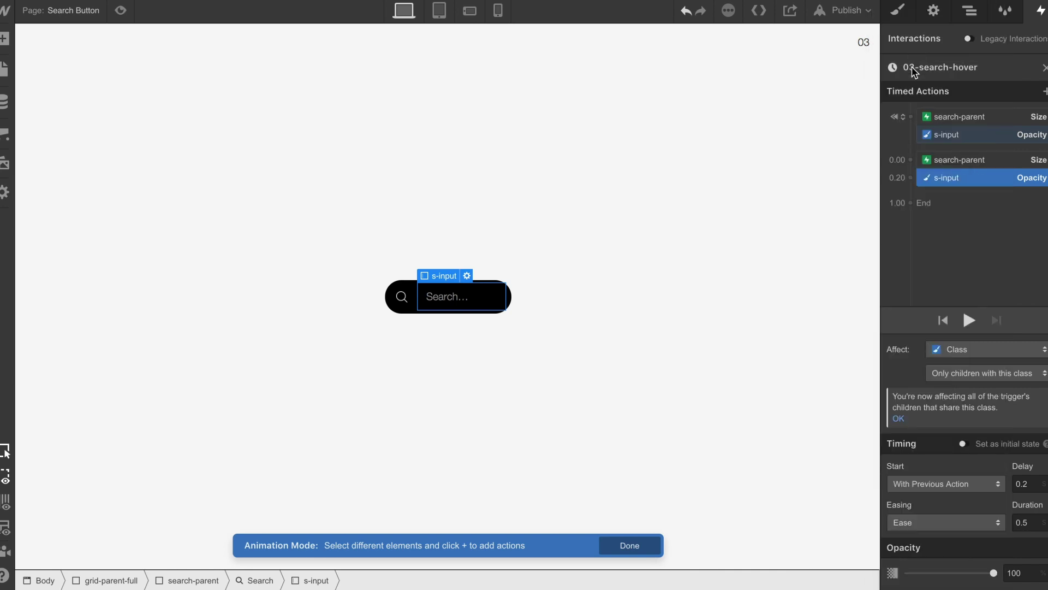
# Replay the hover animation preview while tuning the fade-in delay to 0.2 s
pyautogui.click(968, 322)
pyautogui.click(1029, 484)
pyautogui.click(970, 321)
pyautogui.click(970, 320)
pyautogui.click(1019, 484)
pyautogui.click(970, 321)
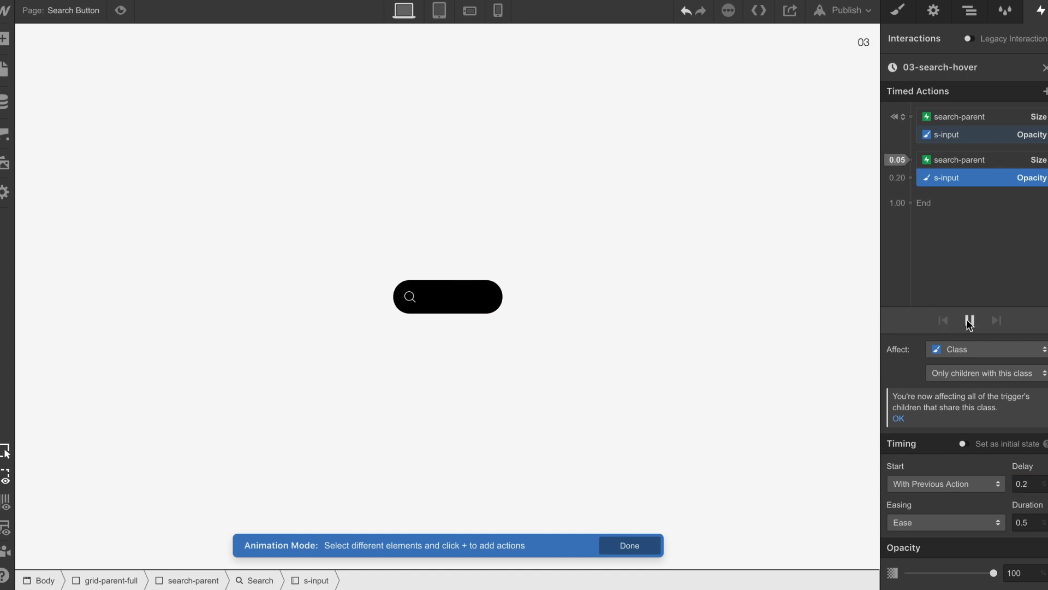
pyautogui.click(970, 320)
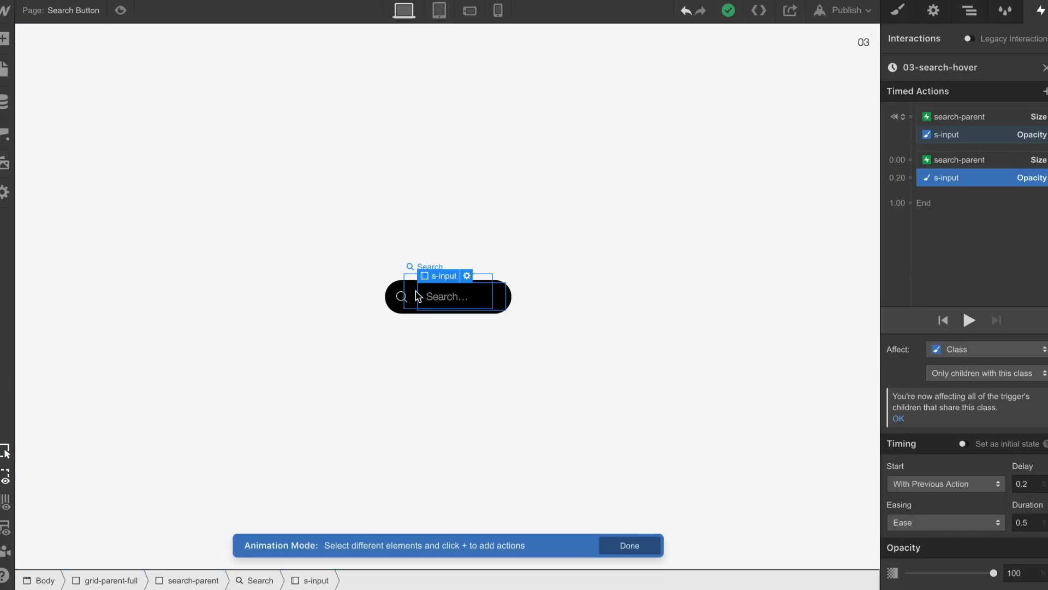
# Exit and re-enter page preview to test the search bar's hover expansion
pyautogui.click(121, 11)
pyautogui.moveTo(535, 309)
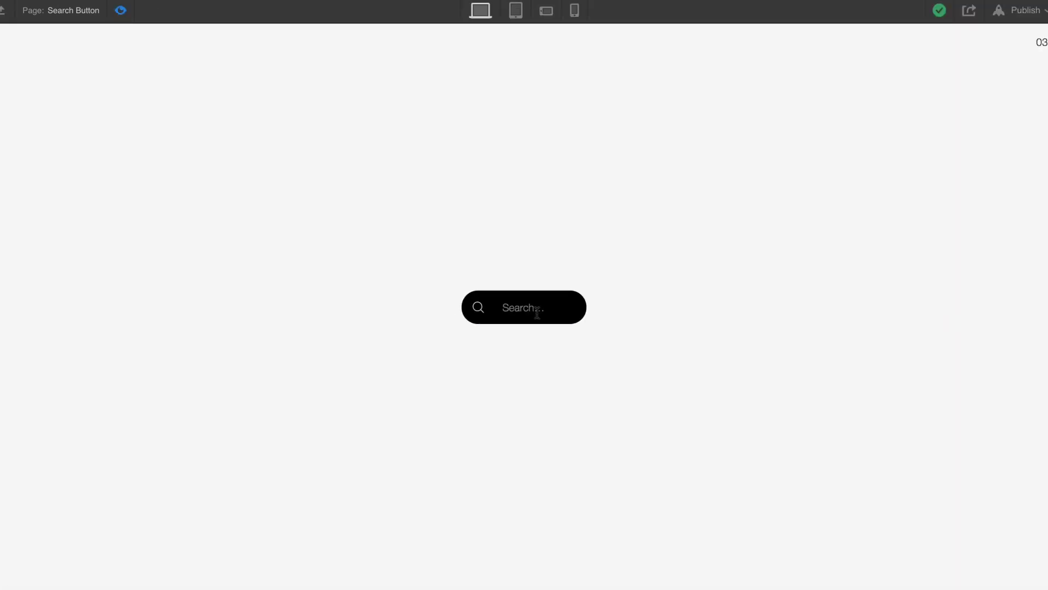
pyautogui.click(120, 10)
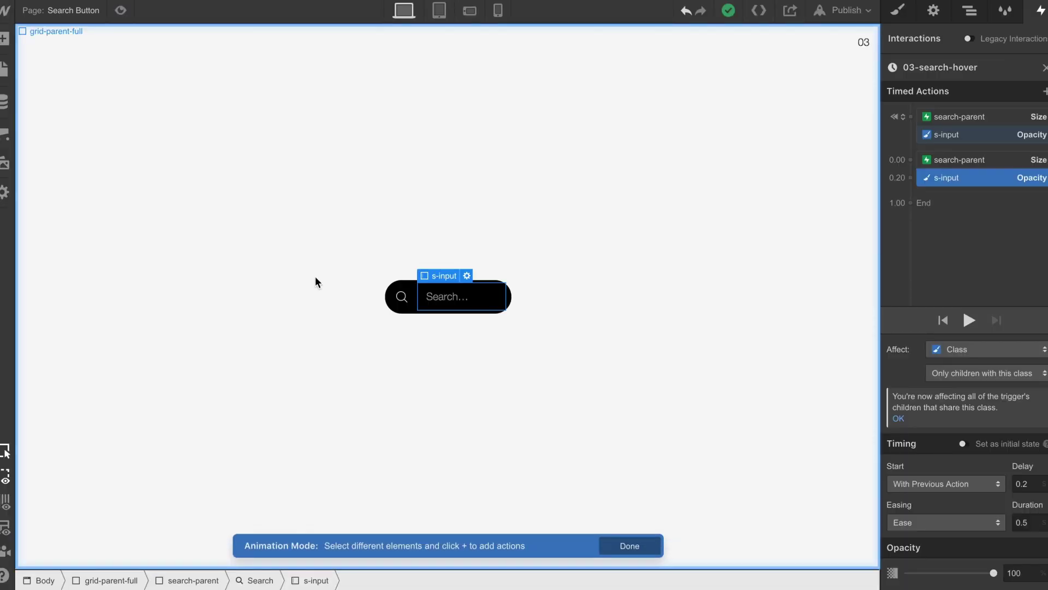
# Back in the editor, move the s-input fade action in the 03-search-hover timeline and close it
pyautogui.click(399, 301)
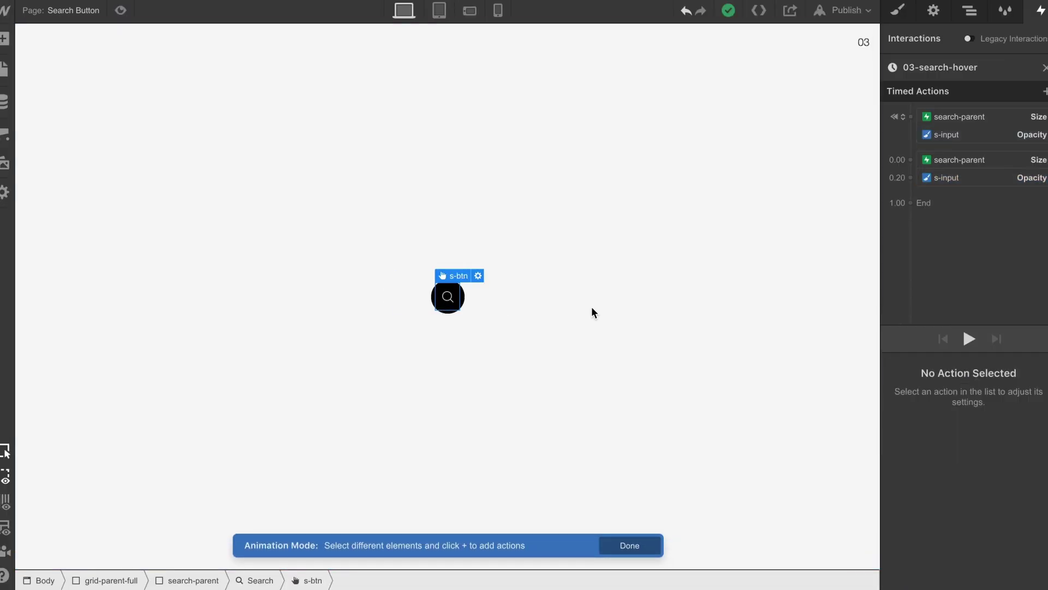
pyautogui.moveTo(928, 180); pyautogui.dragTo(842, 291)
pyautogui.click(1045, 67)
# Set the trigger's On hover out to Start an Animation
pyautogui.scroll(-5, 928, 374)
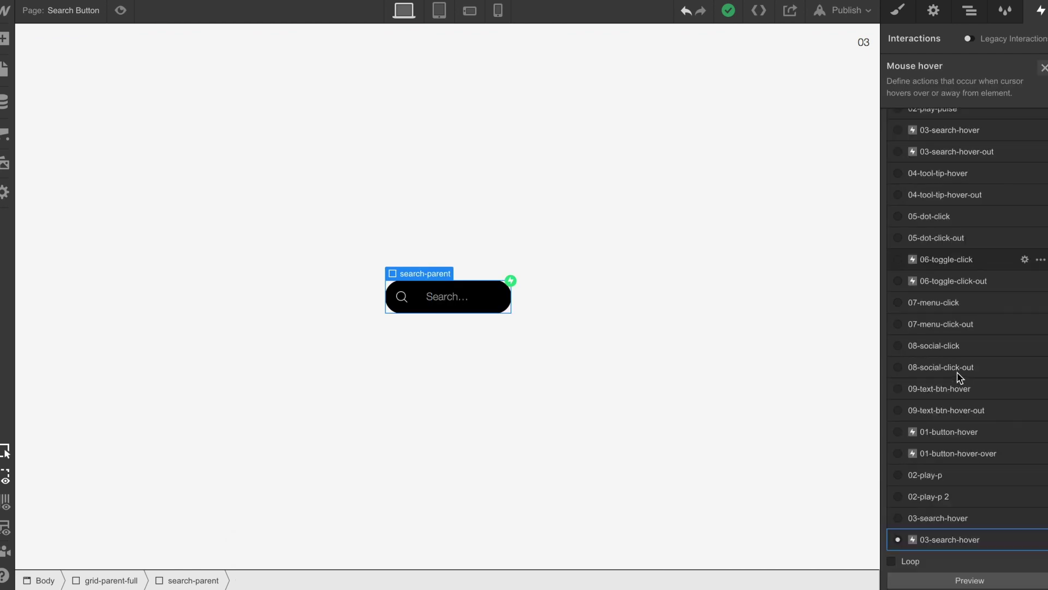
pyautogui.click(962, 503)
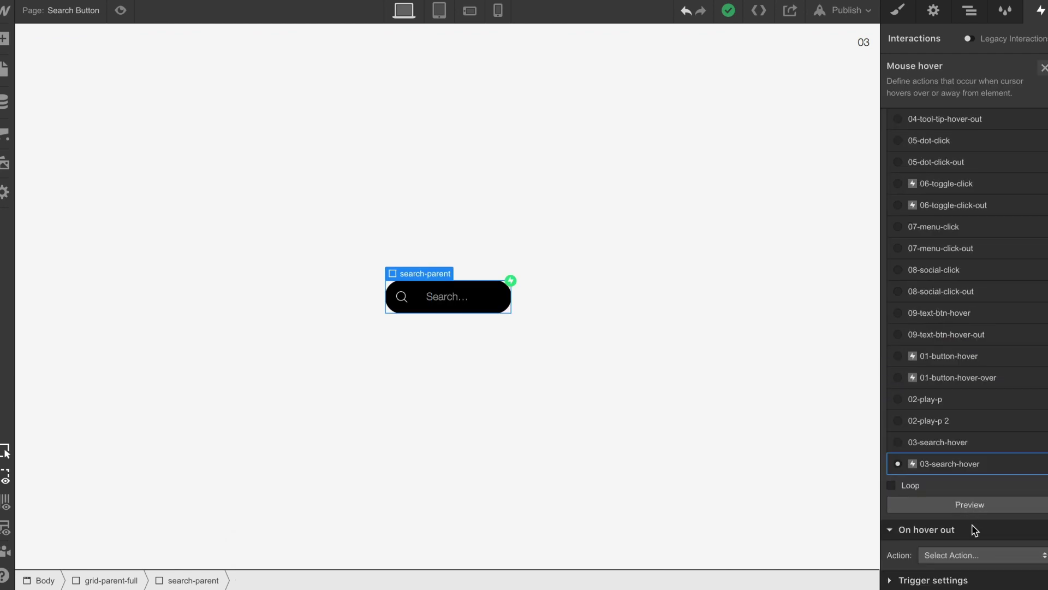
pyautogui.click(962, 550)
pyautogui.click(950, 204)
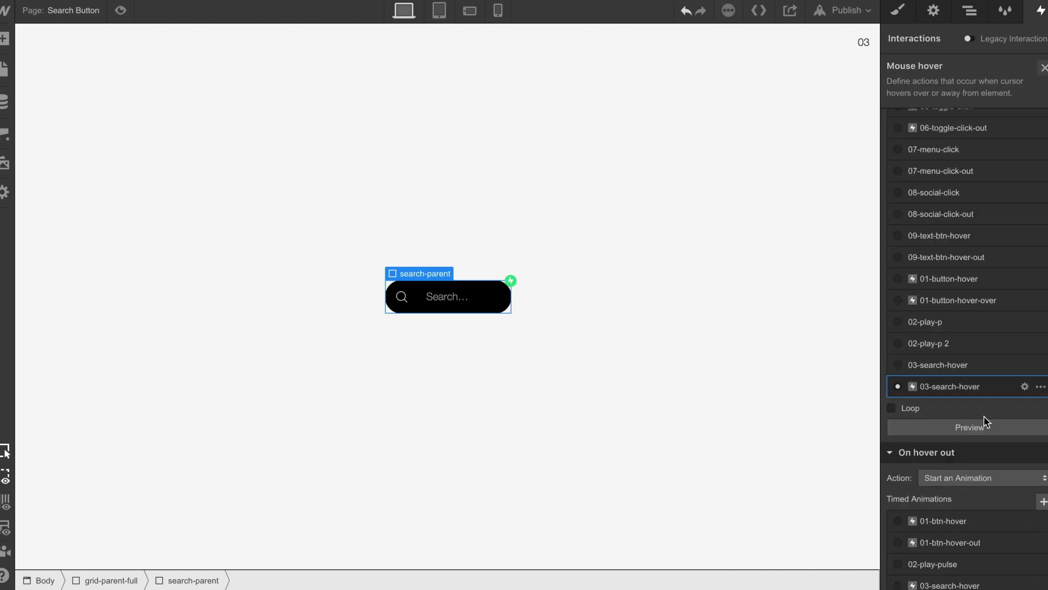
# Delete the extra 03-search-hover and 02-play-p 2 animations
pyautogui.scroll(3, 985, 418)
pyautogui.click(1041, 538)
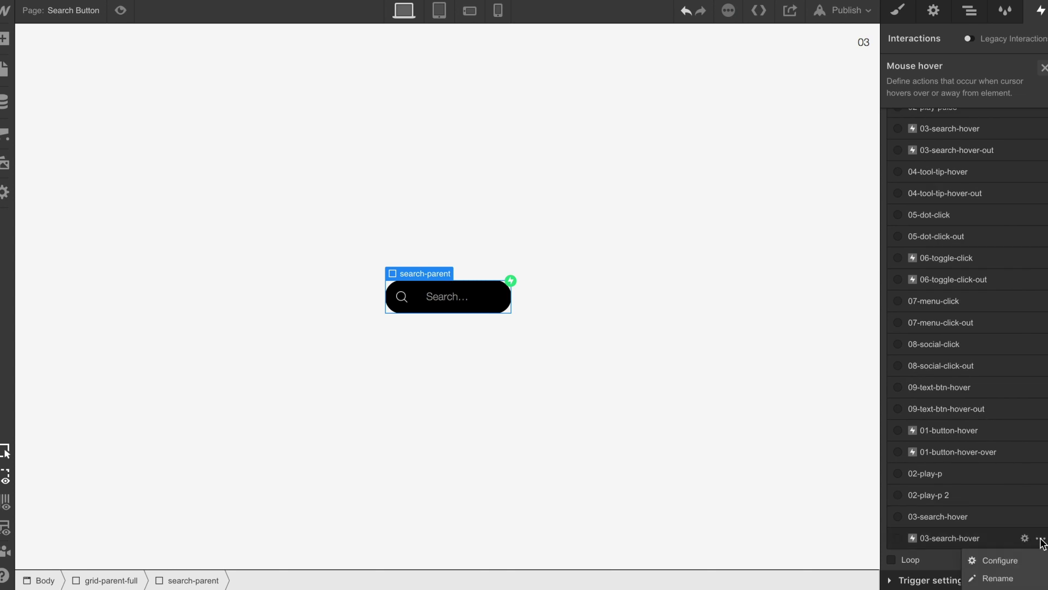
pyautogui.click(966, 522)
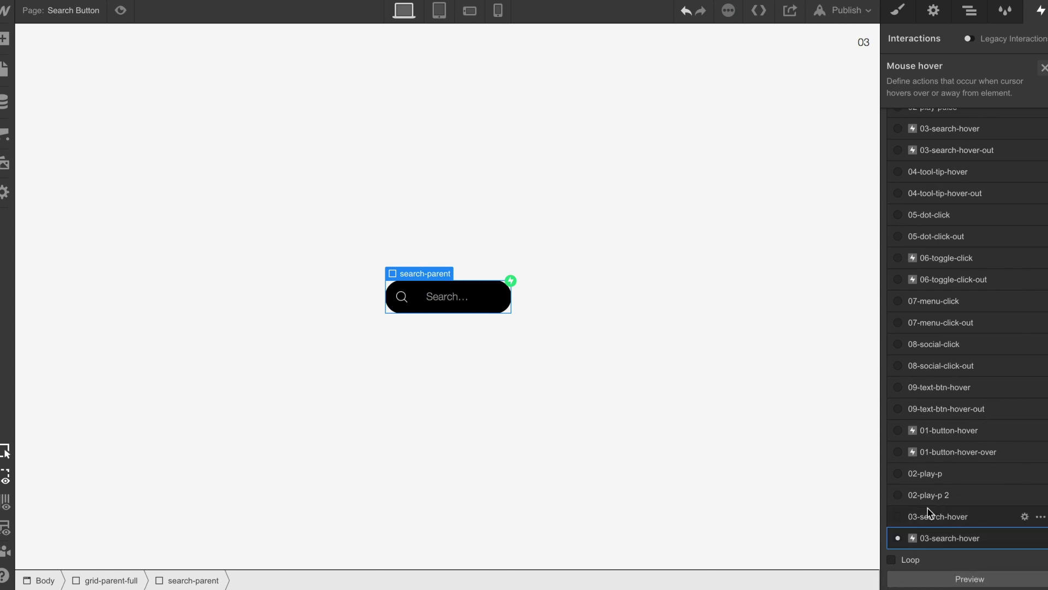
pyautogui.click(1041, 516)
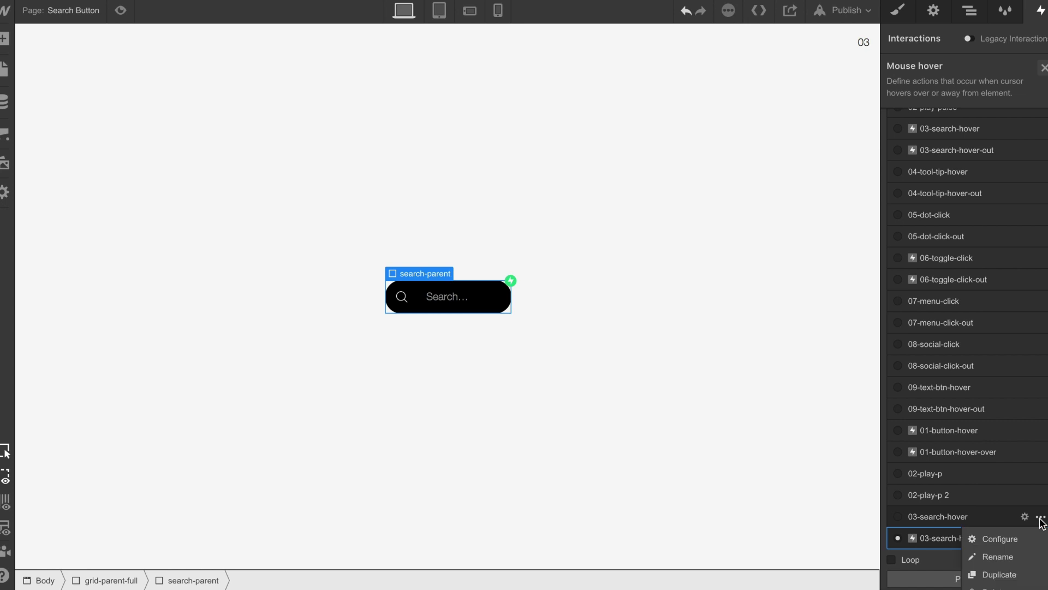
pyautogui.click(989, 588)
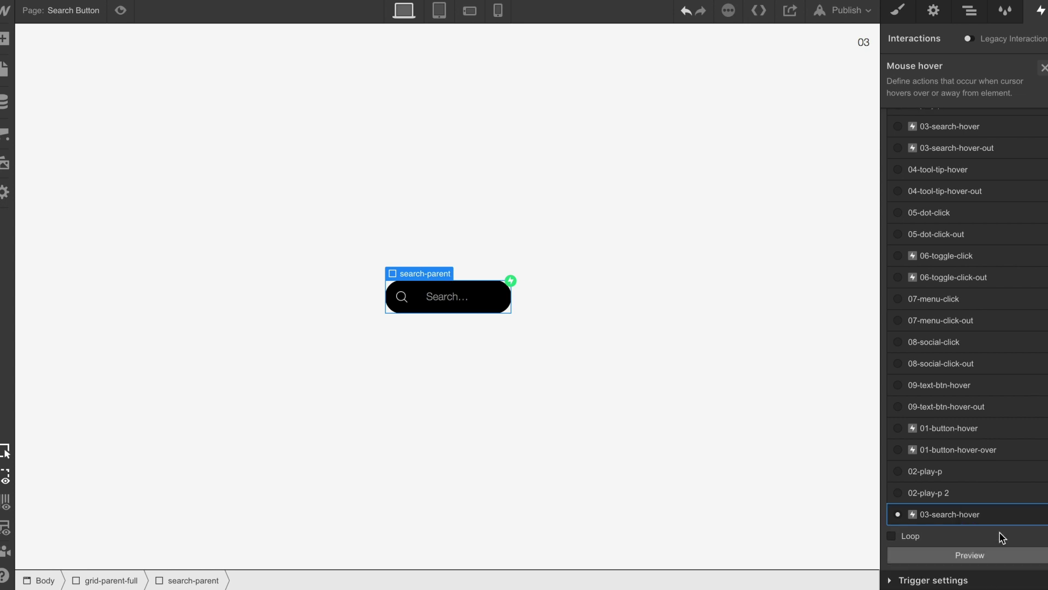
pyautogui.click(1040, 493)
pyautogui.click(995, 569)
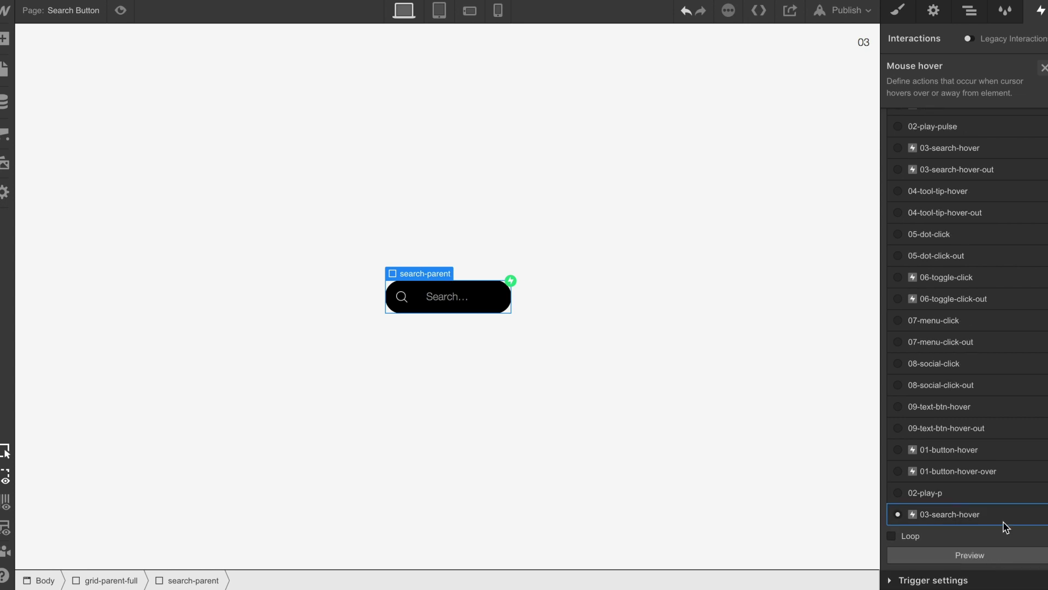
# Duplicate 03-search-hover and assign the copy 03-search-hover 2 to hover out
pyautogui.click(1040, 514)
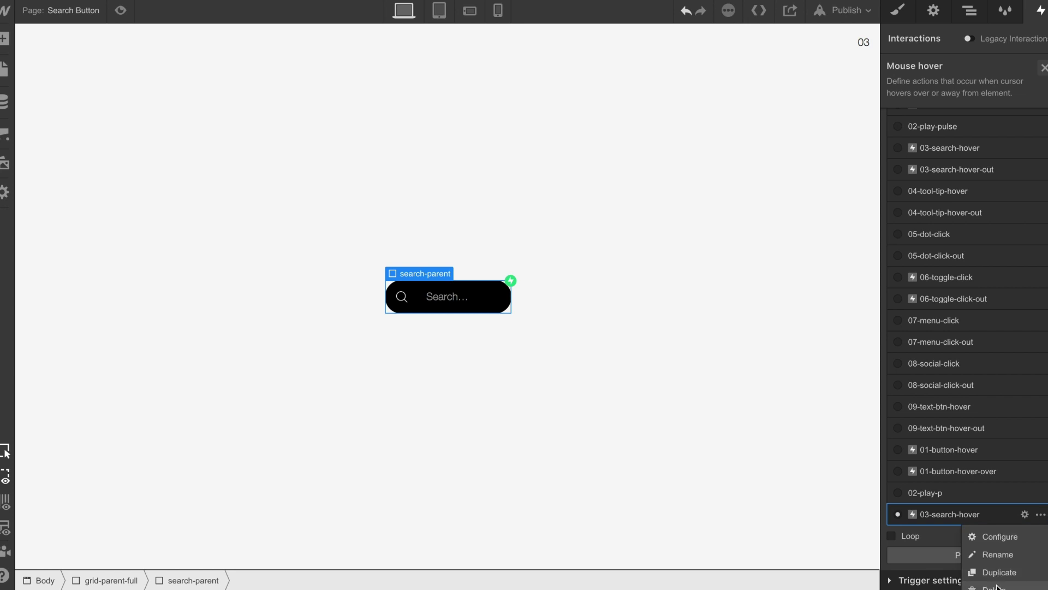
pyautogui.click(993, 572)
pyautogui.click(897, 516)
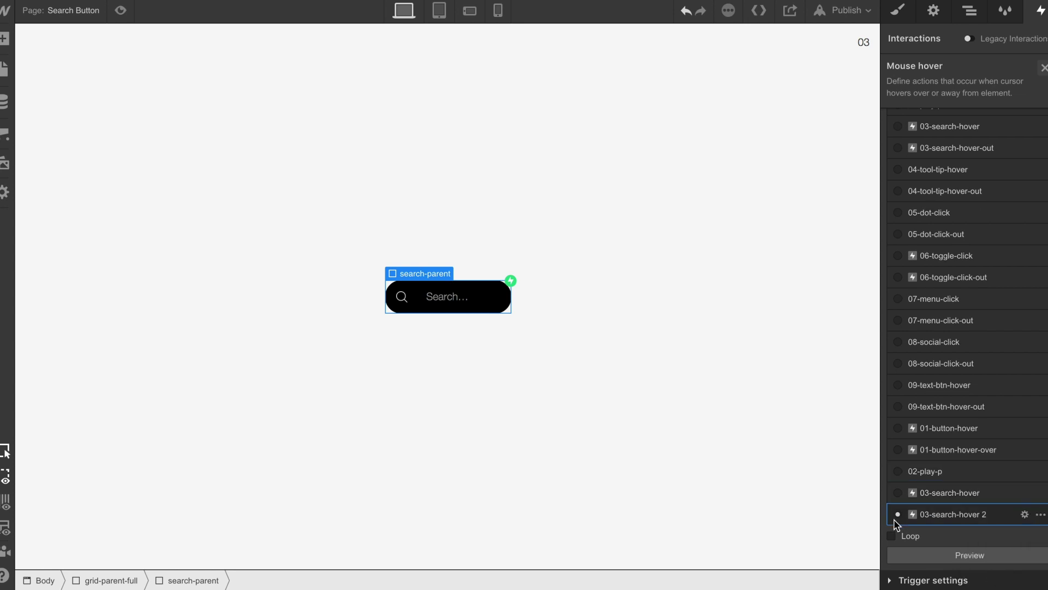
pyautogui.click(1024, 514)
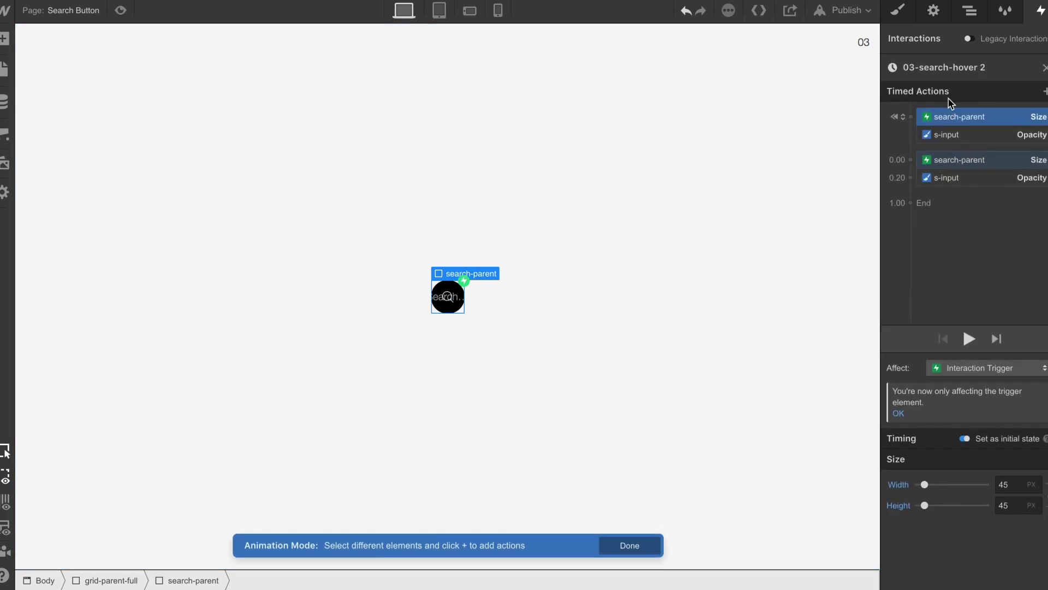
# Rename the animation 03-search-hover 2 to 03-search-hover-out
pyautogui.doubleClick(945, 67)
pyautogui.press('End')
pyautogui.press('BackSpace')
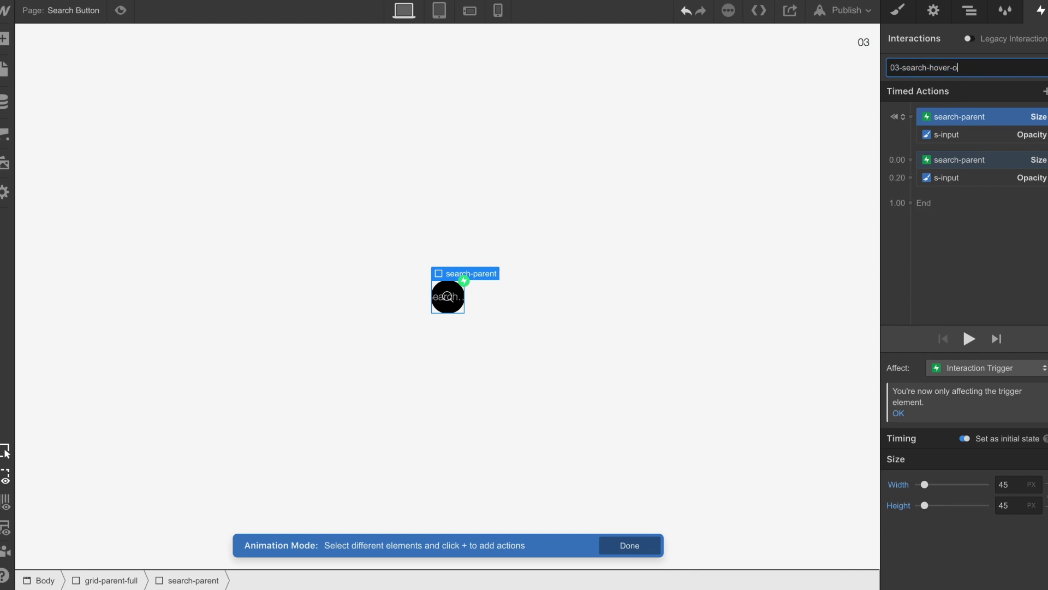
pyautogui.press('Return')
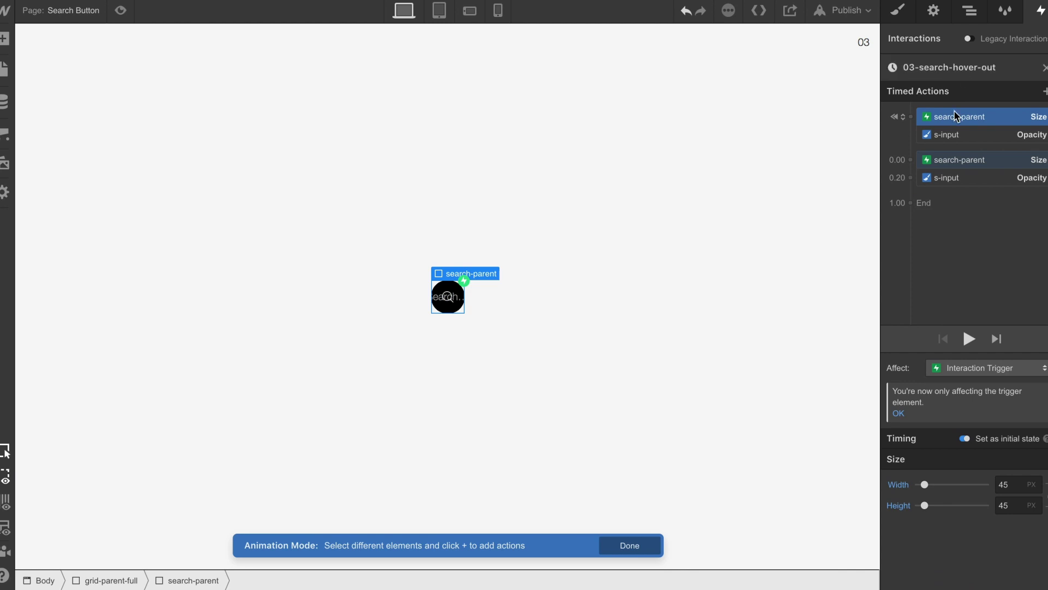
# Delete the copied expanding size and opacity actions at 0.00 and 0.20
pyautogui.click(948, 160)
pyautogui.keyDown('shift'); pyautogui.click(946, 180); pyautogui.keyUp('shift')
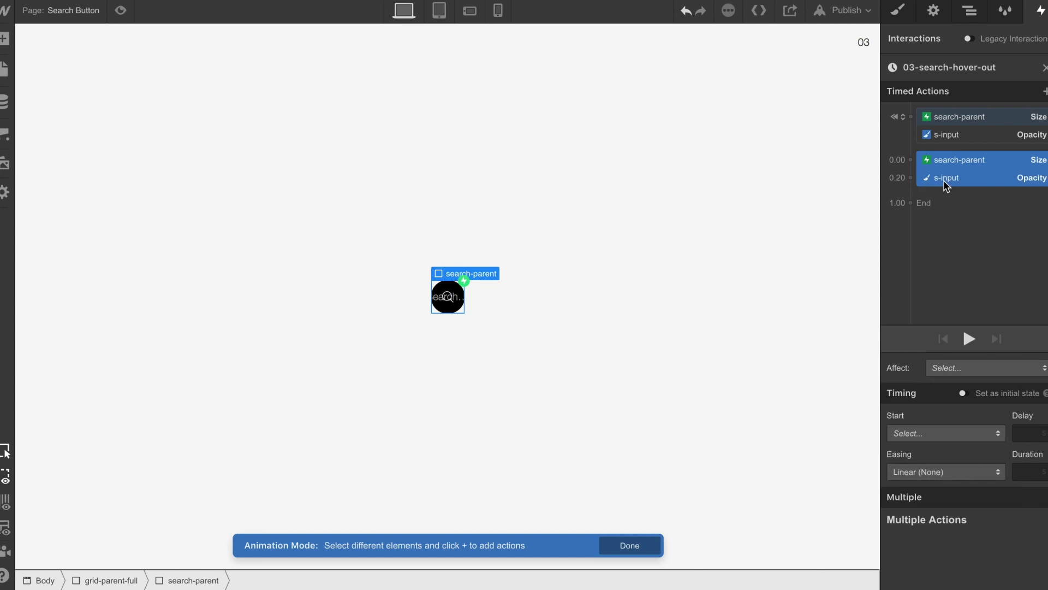
pyautogui.rightClick(946, 187)
pyautogui.click(939, 203)
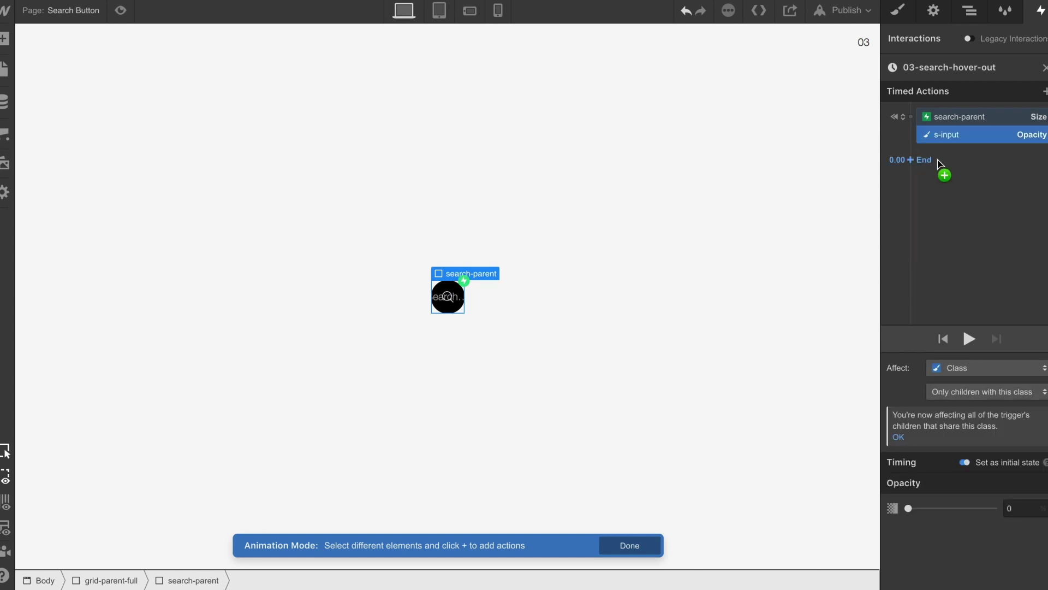
# Turn the 45 px size and opacity 0 initial states into animated actions
pyautogui.click(946, 115)
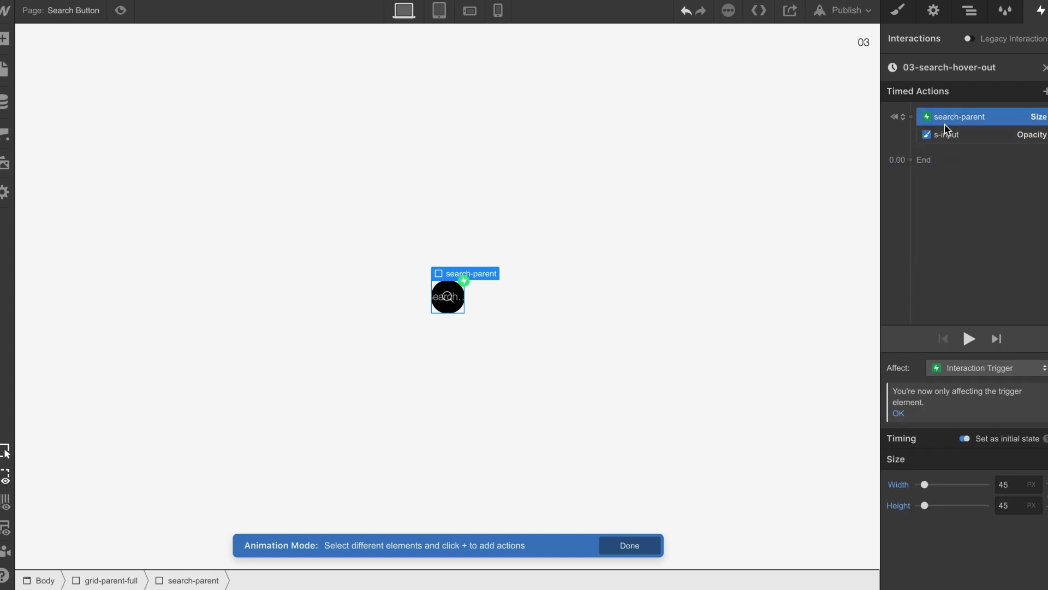
pyautogui.click(953, 140)
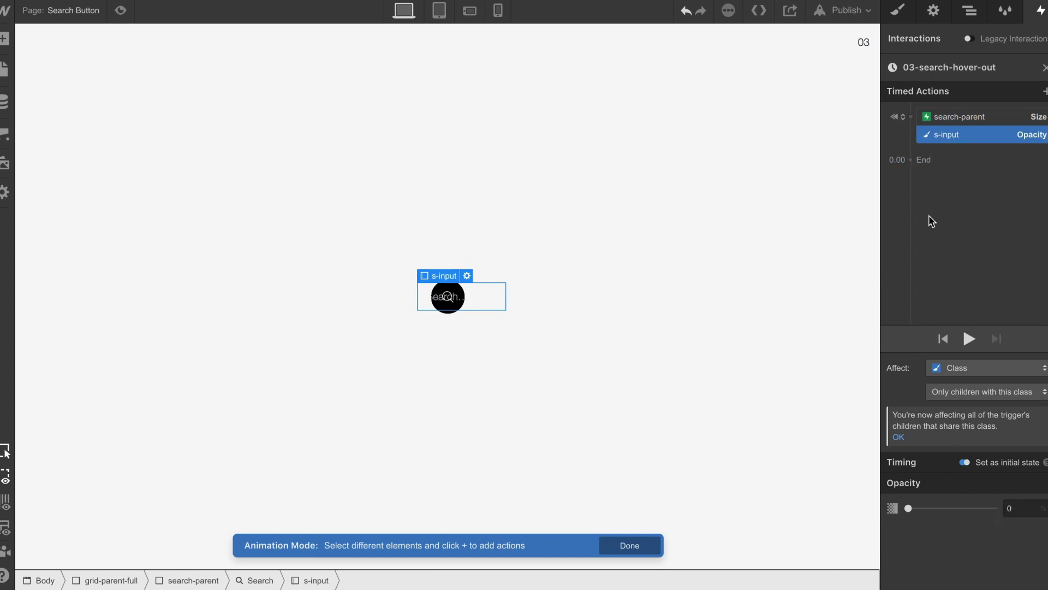
pyautogui.click(942, 117)
pyautogui.keyDown('shift'); pyautogui.click(945, 135); pyautogui.keyUp('shift')
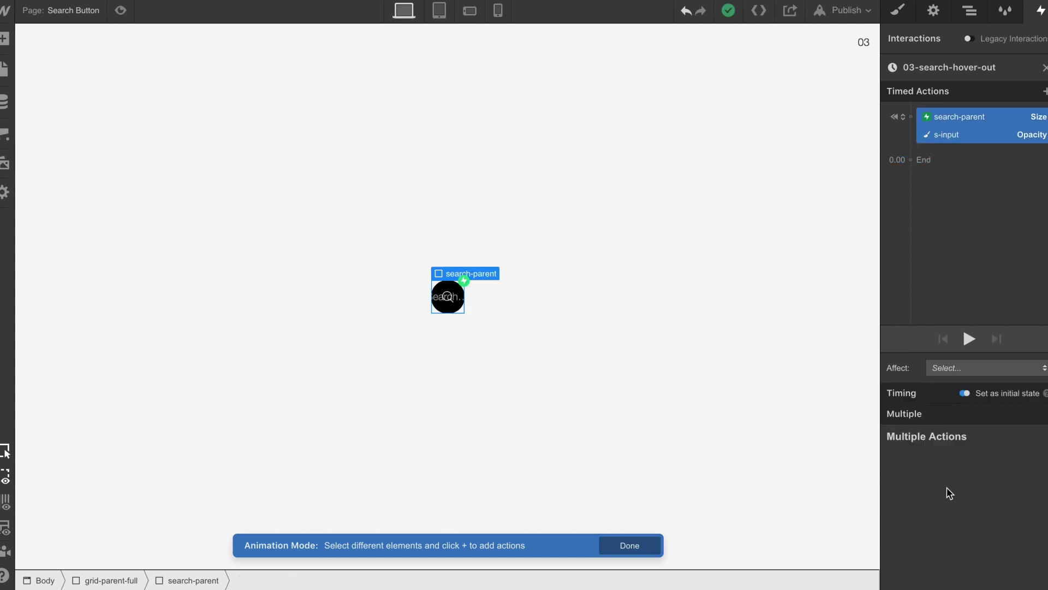
pyautogui.click(967, 394)
# Delay the search-parent shrink action by 0.2 s
pyautogui.click(947, 136)
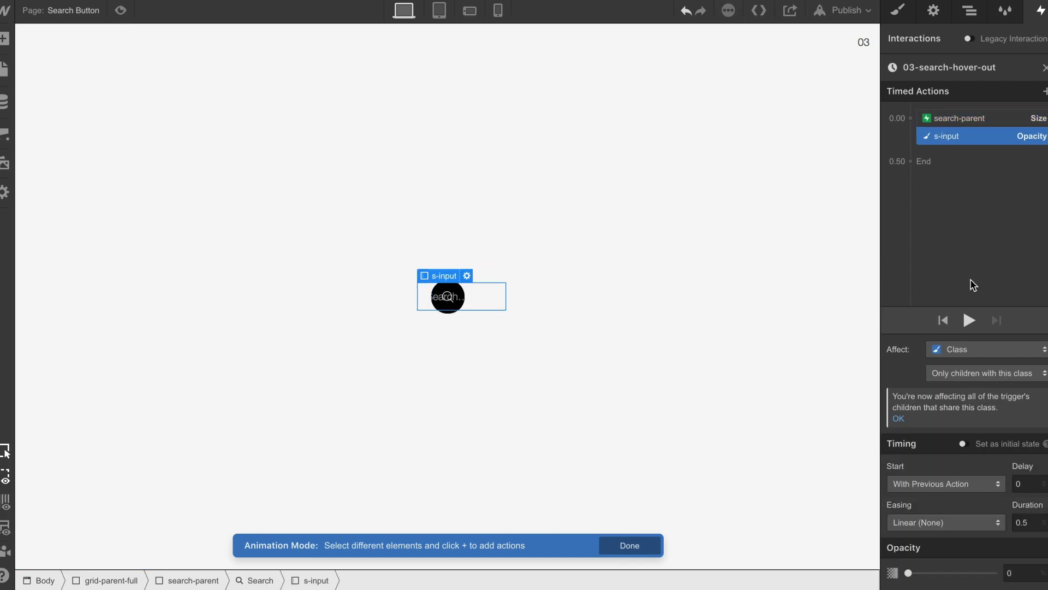
pyautogui.click(951, 119)
pyautogui.click(1026, 468)
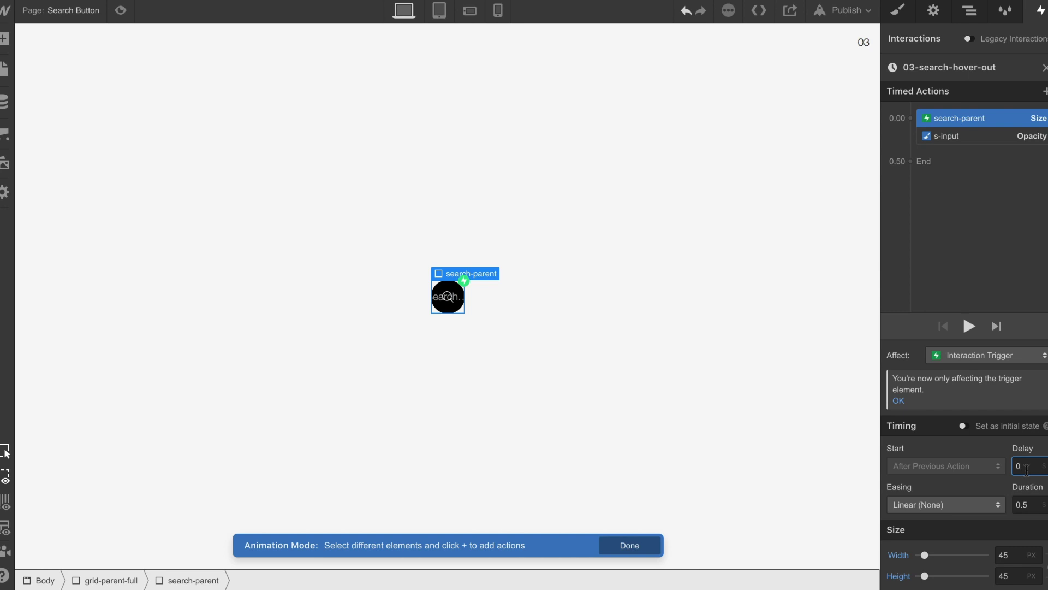
pyautogui.write('.2')
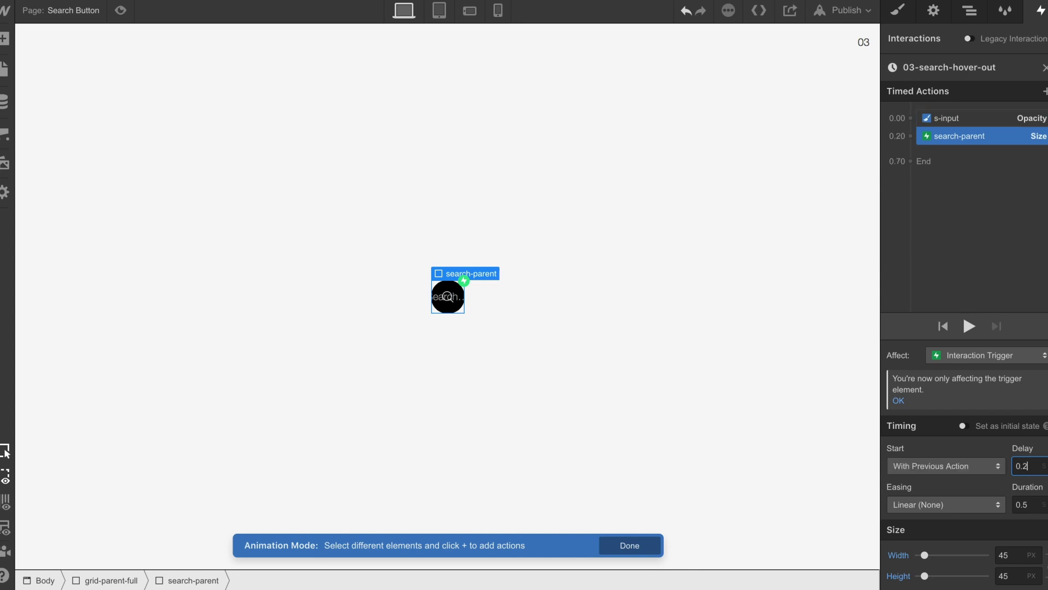
pyautogui.click(961, 513)
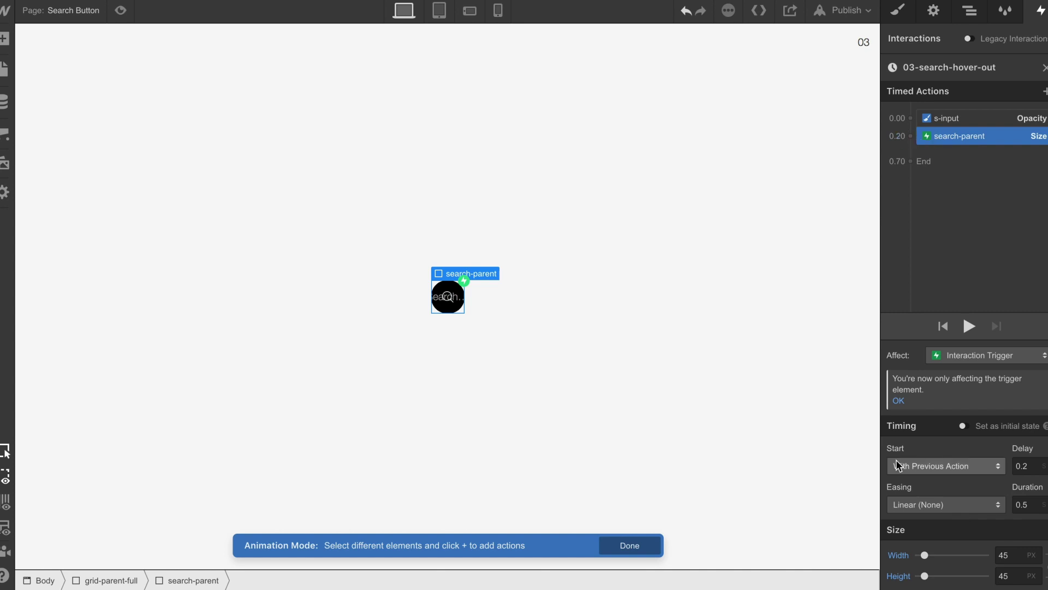
# Give the shrink Ease easing over 0.3 s, then choose easing for the s-input fade
pyautogui.click(953, 504)
pyautogui.click(899, 46)
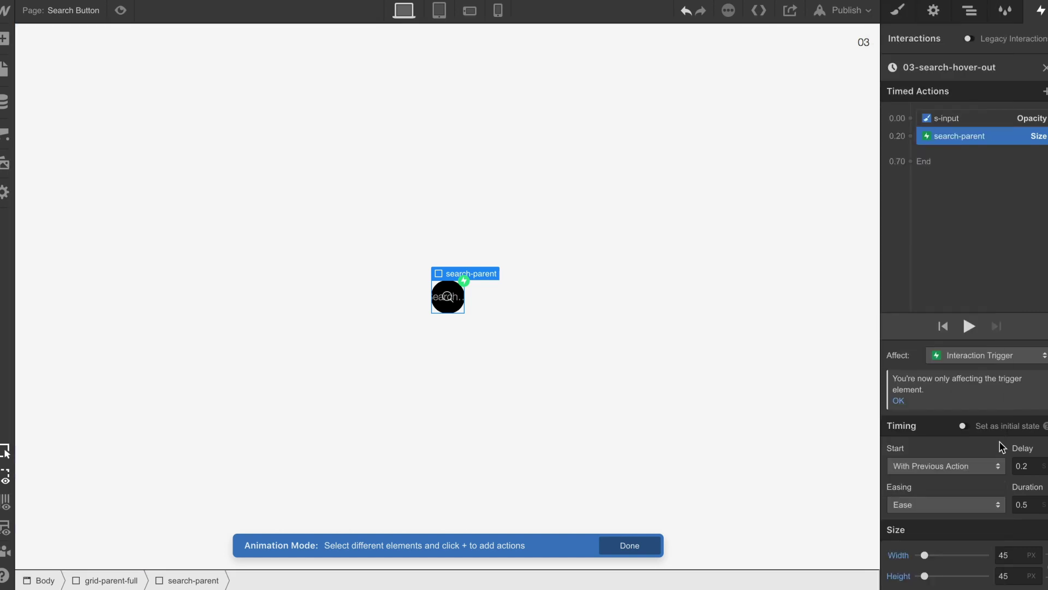
pyautogui.click(1032, 506)
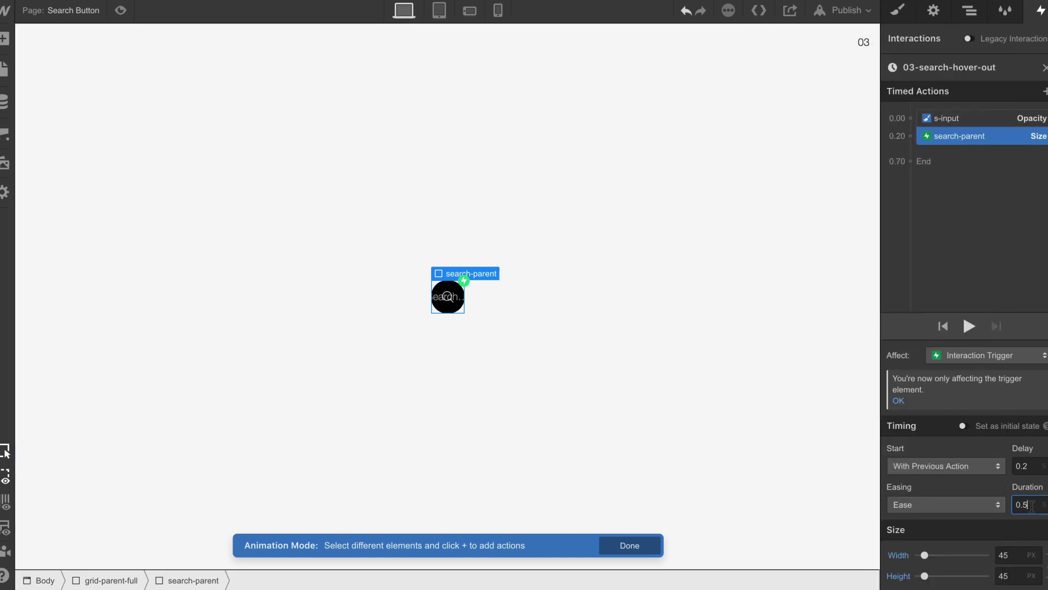
pyautogui.click(953, 118)
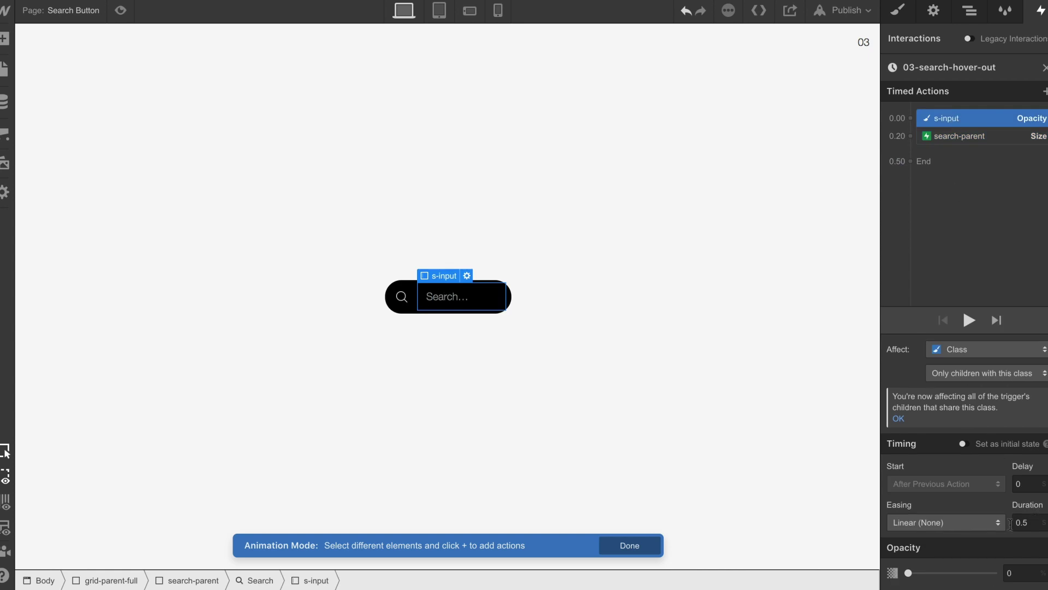
pyautogui.click(953, 521)
pyautogui.click(924, 59)
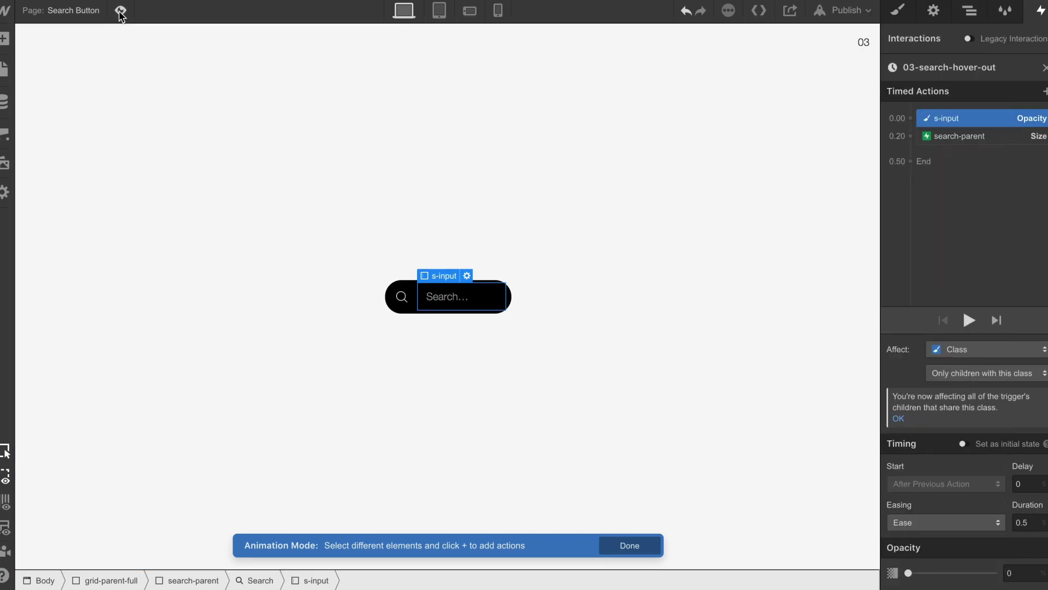